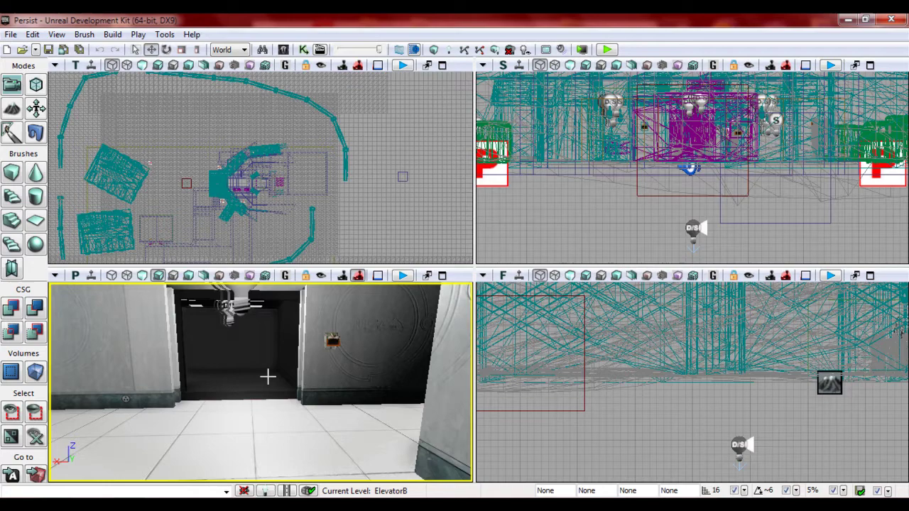
Step: Examine the elevator opening, its control panel and the corridor in the perspective view, selecting the trigger in front of the elevator
drag(268, 378, 255, 330)
right_drag(268, 379, 47, 350)
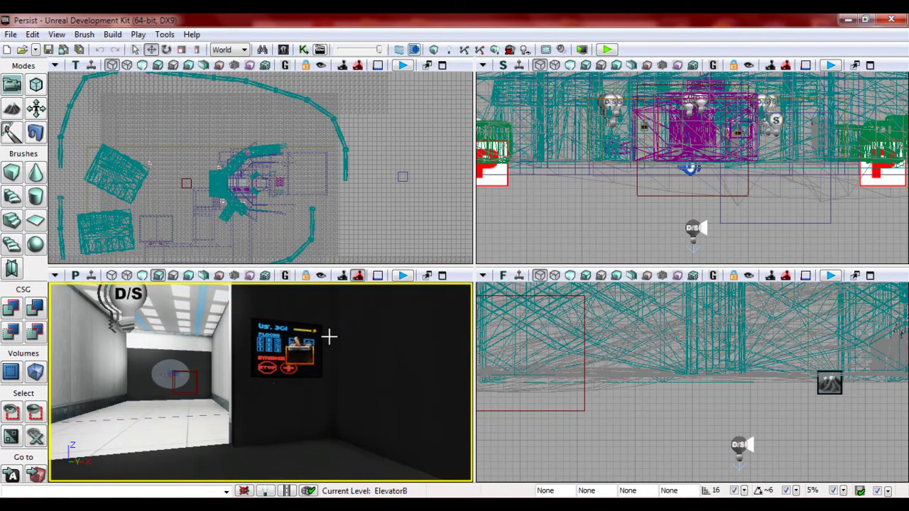
mouse_move(293, 341)
right_down()
mouse_move(315, 345)
mouse_move(294, 487)
mouse_move(297, 389)
mouse_move(319, 404)
mouse_move(317, 418)
mouse_move(297, 416)
mouse_move(290, 391)
mouse_move(308, 369)
mouse_move(347, 374)
mouse_move(307, 340)
right_up()
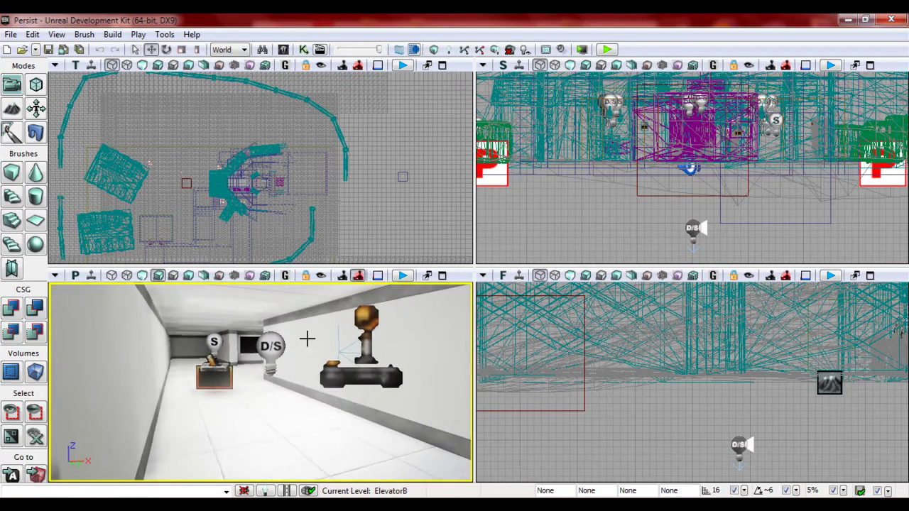
click(224, 381)
right_drag(263, 396, 391, 364)
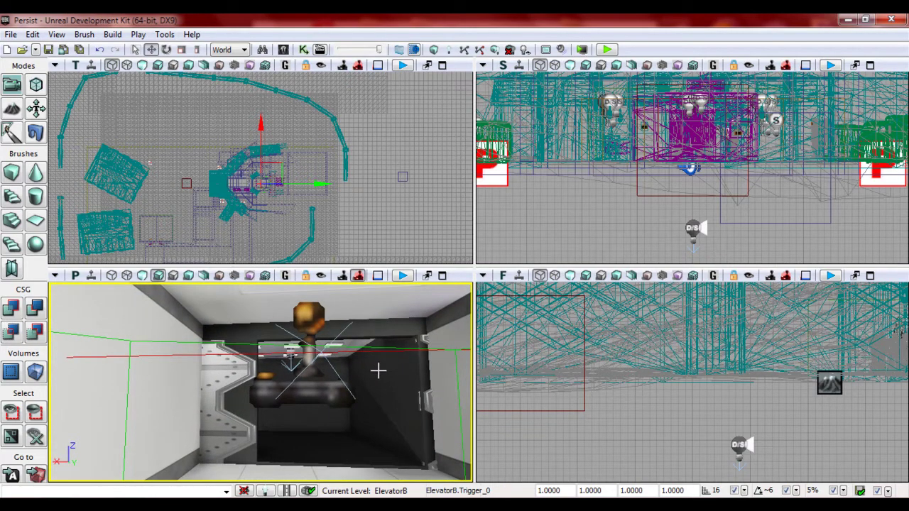
right_drag(373, 375, 172, 443)
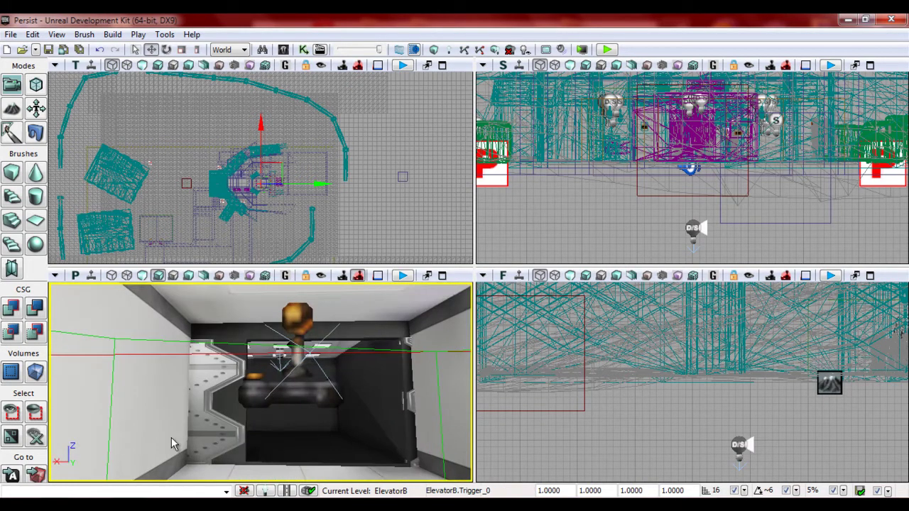
right_drag(375, 341, 70, 456)
Step: Open UnrealKismet maximized, show the ElevatorA sequence and select the Trigger_4 Used event
click(303, 50)
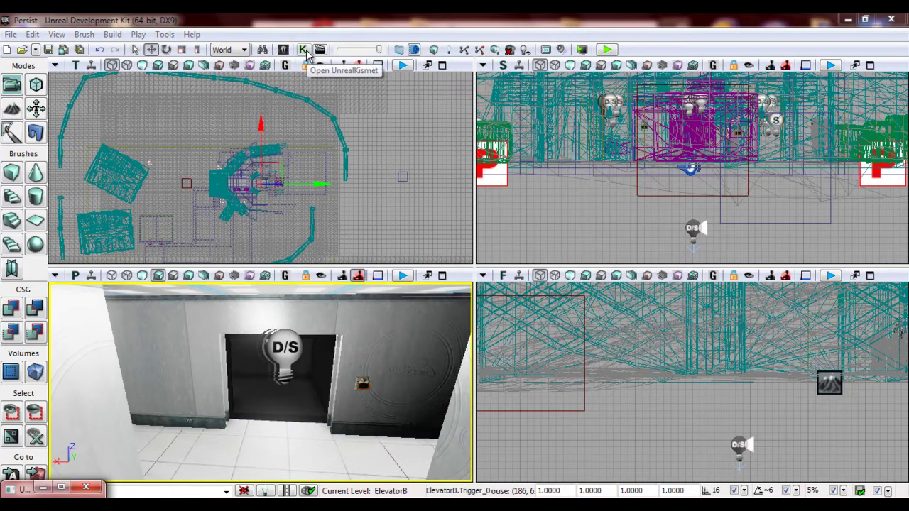
click(61, 488)
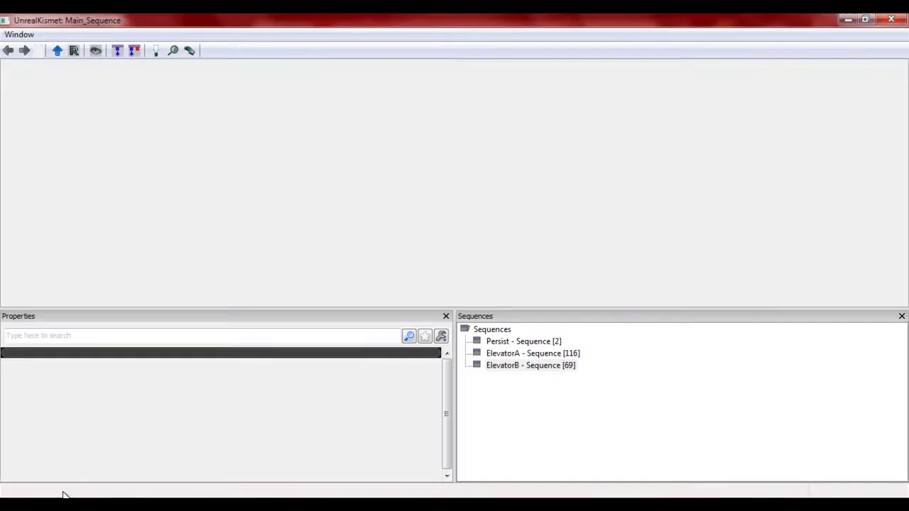
click(522, 353)
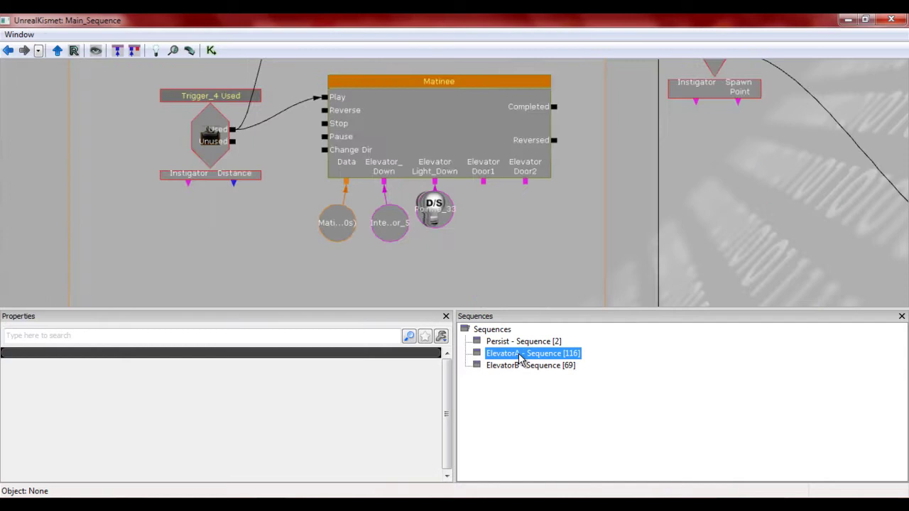
drag(263, 172, 256, 228)
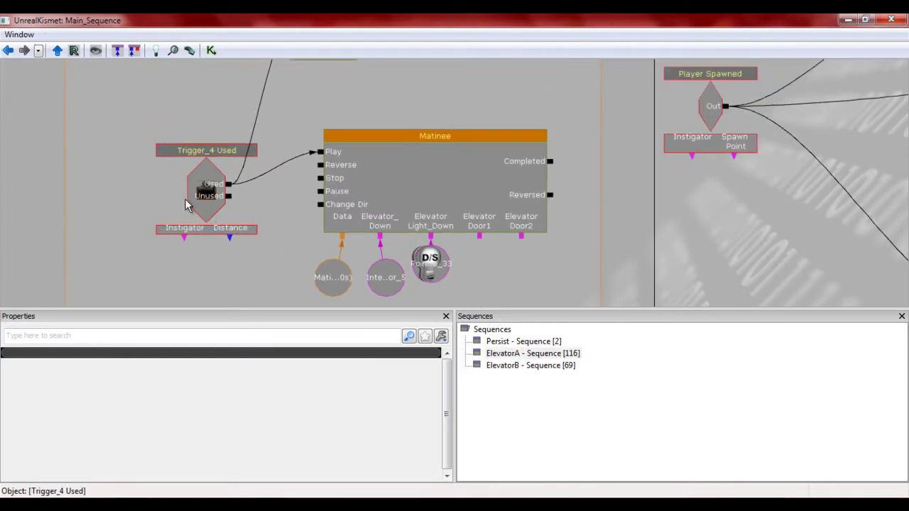
click(213, 200)
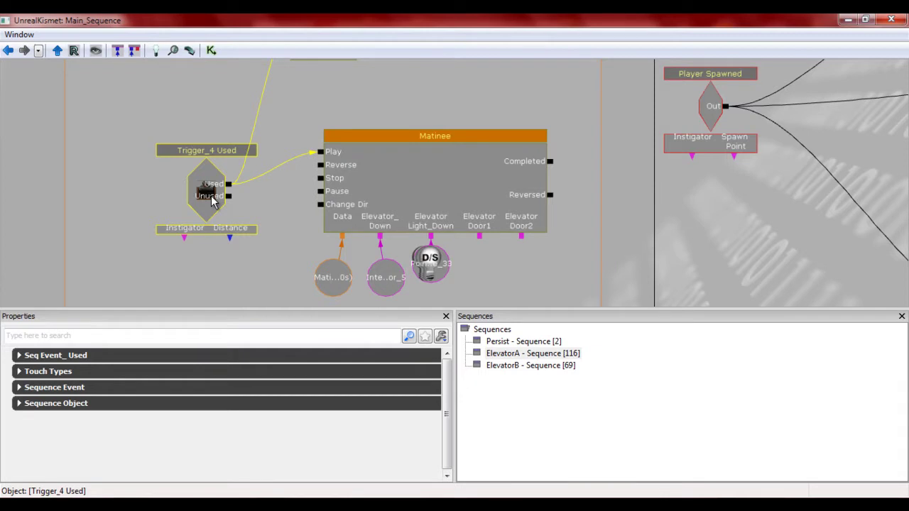
Step: Inspect the Matinee's elevator door variables and the Stream Levels action connected to the Trigger_4 Used event
drag(295, 132, 276, 187)
drag(313, 162, 305, 129)
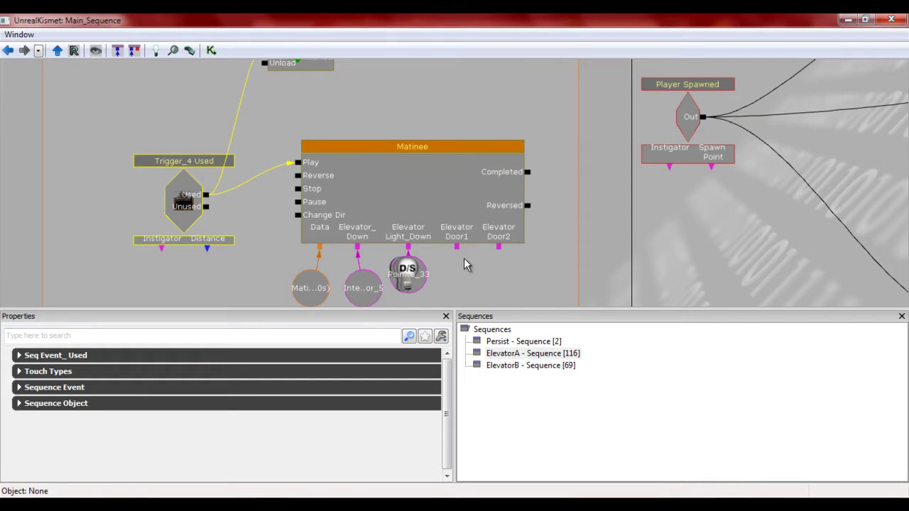
drag(457, 246, 481, 252)
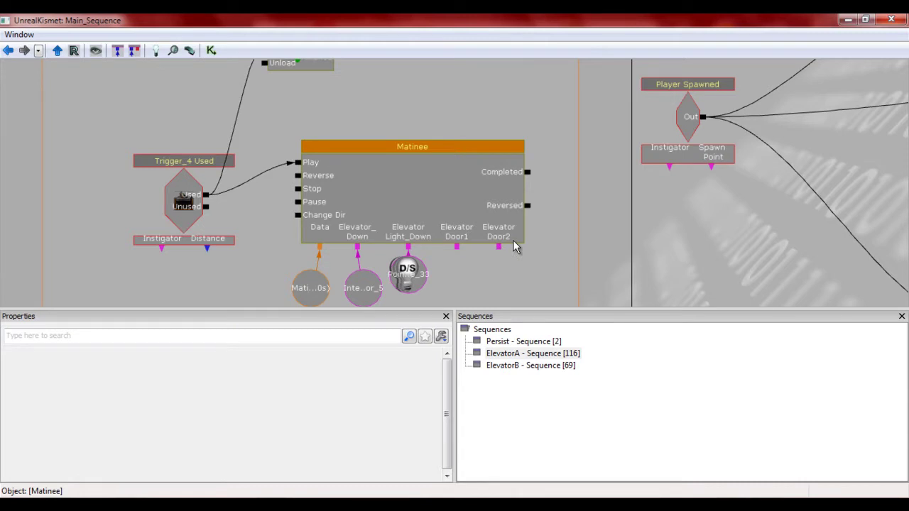
drag(380, 104, 383, 146)
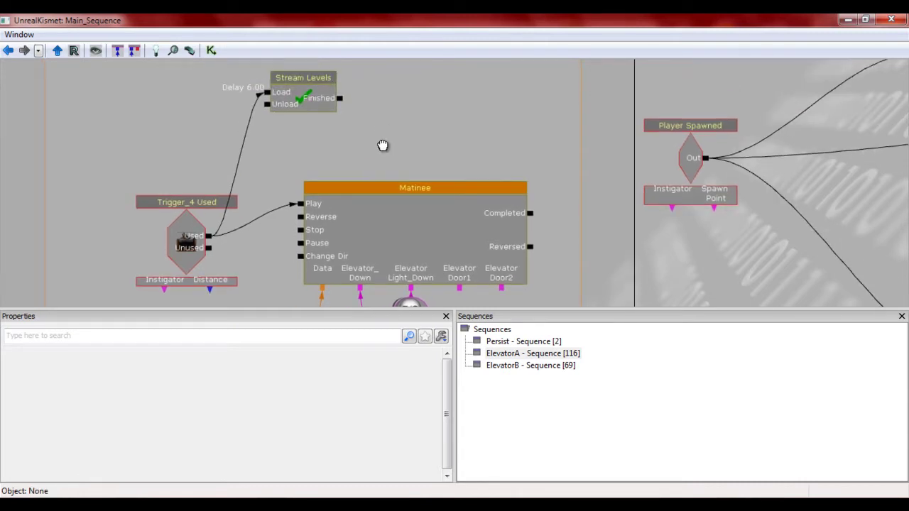
click(333, 103)
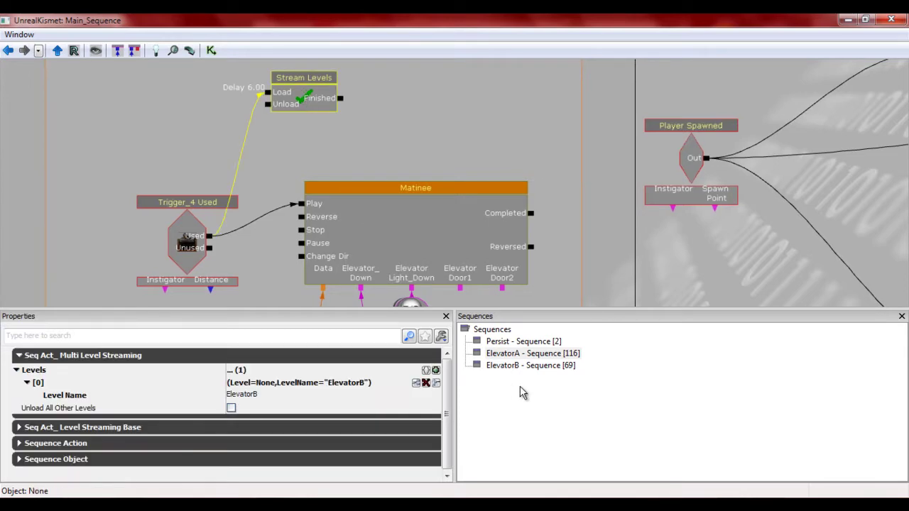
Step: Show the ElevatorB sequence and examine the Hidden Door Matinee with its connections to Level Loaded and its target objects
click(491, 365)
drag(285, 183, 290, 206)
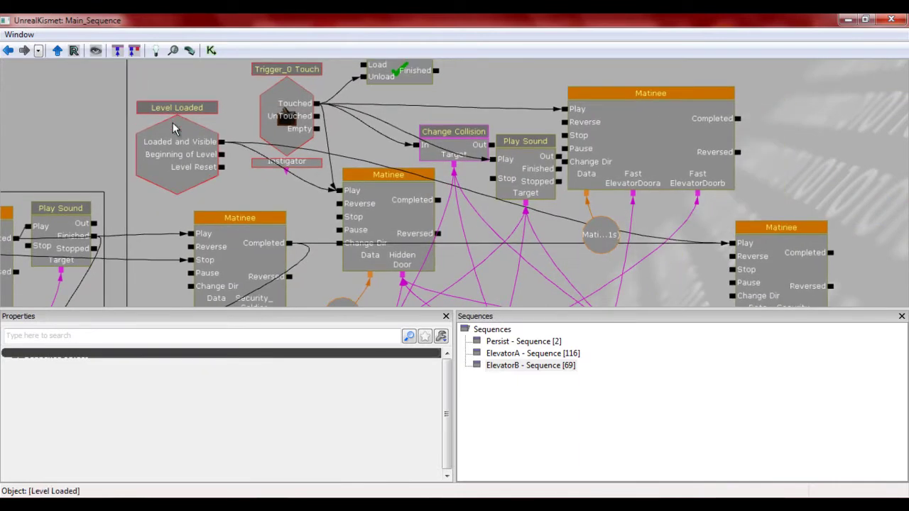
click(368, 197)
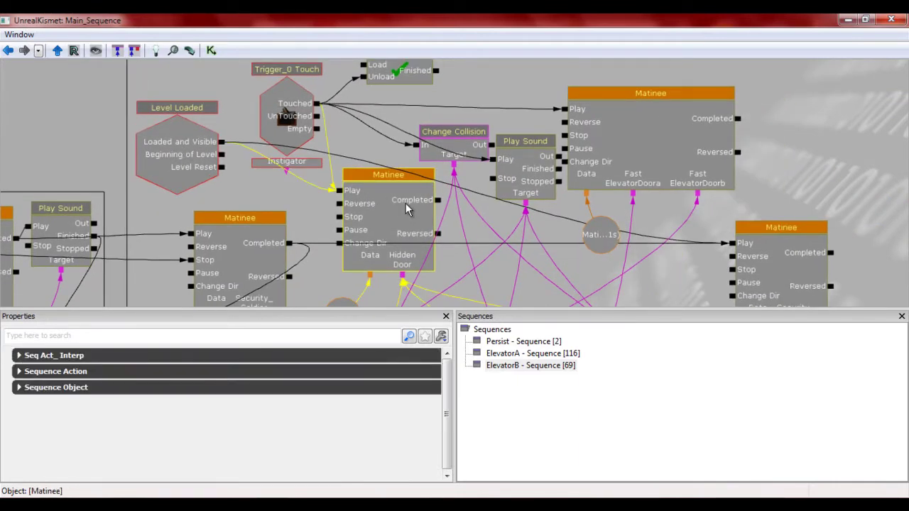
drag(406, 204, 356, 145)
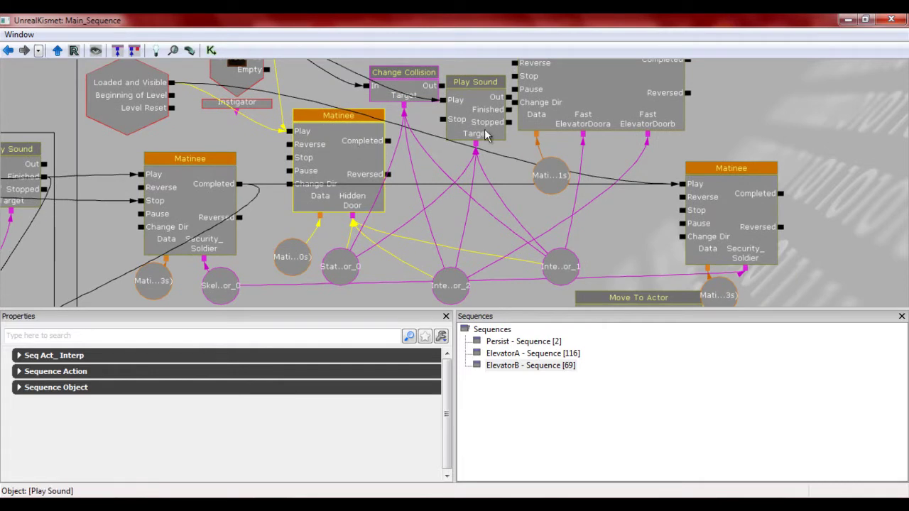
drag(510, 121, 509, 158)
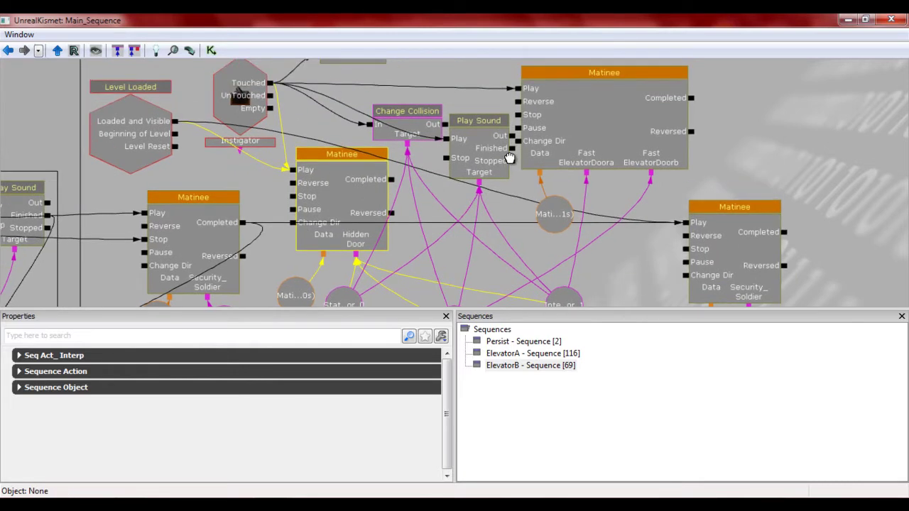
drag(426, 178, 350, 137)
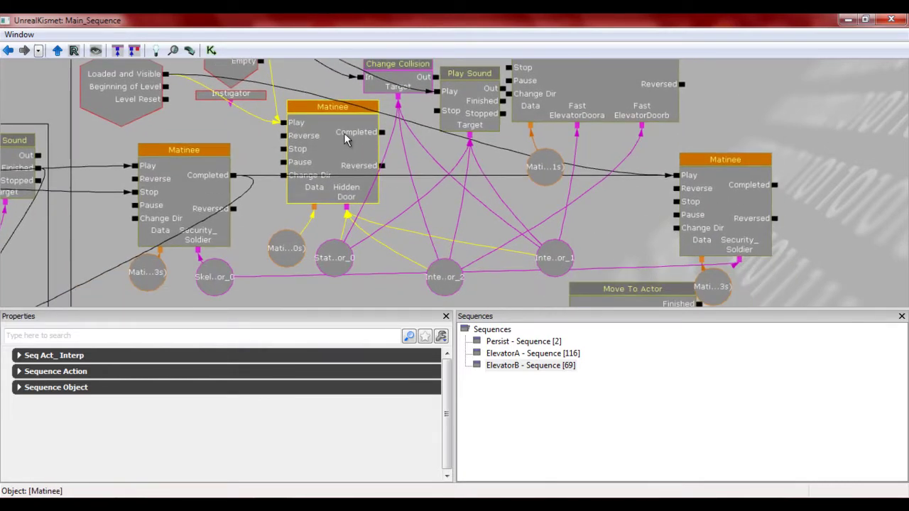
Step: Open the Hidden Door Matinee, view its Visibility track key and close UnrealMatinee
double_click(344, 139)
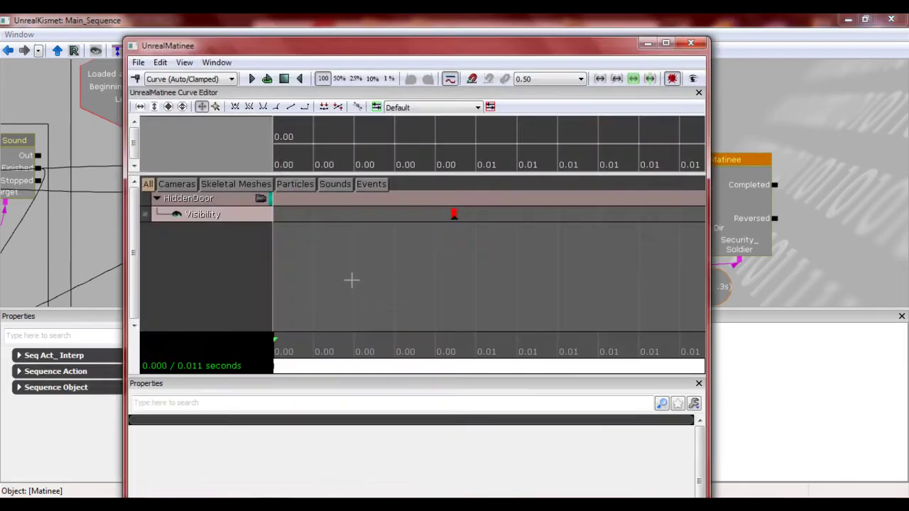
mouse_move(511, 293)
mouse_down()
mouse_move(408, 292)
mouse_move(530, 291)
mouse_move(480, 292)
mouse_up()
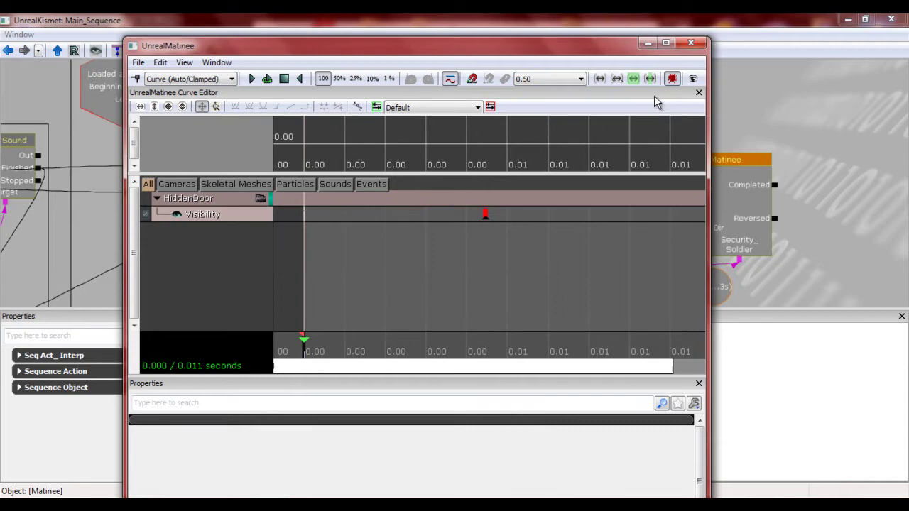
click(691, 43)
Step: Trace the Level Loaded event to the Hidden Door Matinee, and the Trigger_0 Touch event to the Stream Levels action
drag(111, 103, 191, 145)
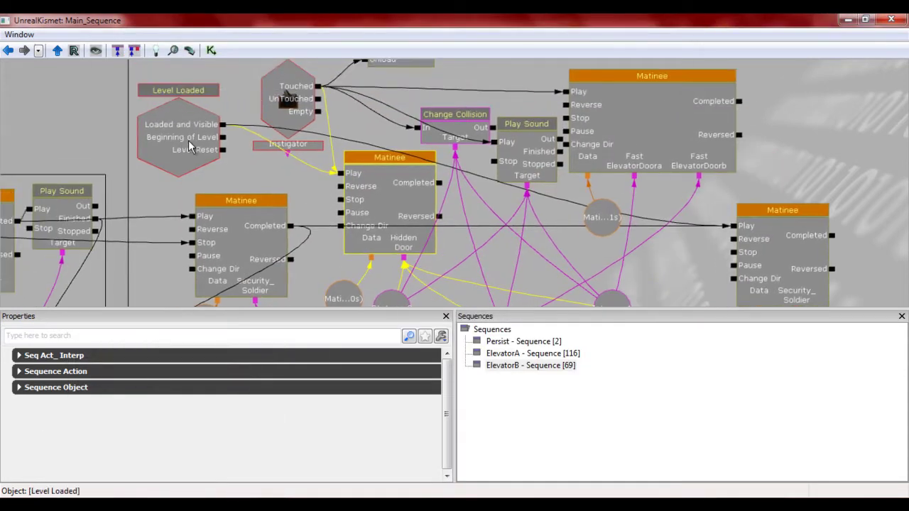
click(416, 191)
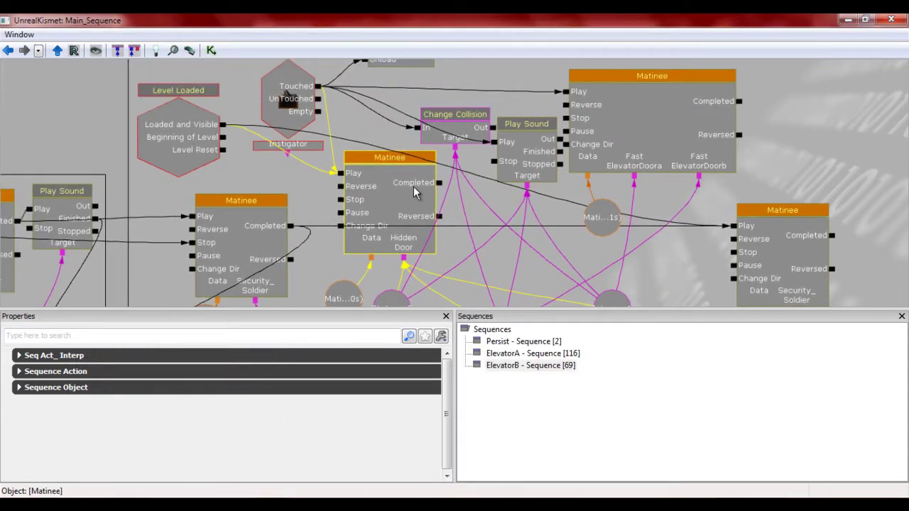
drag(360, 125, 306, 159)
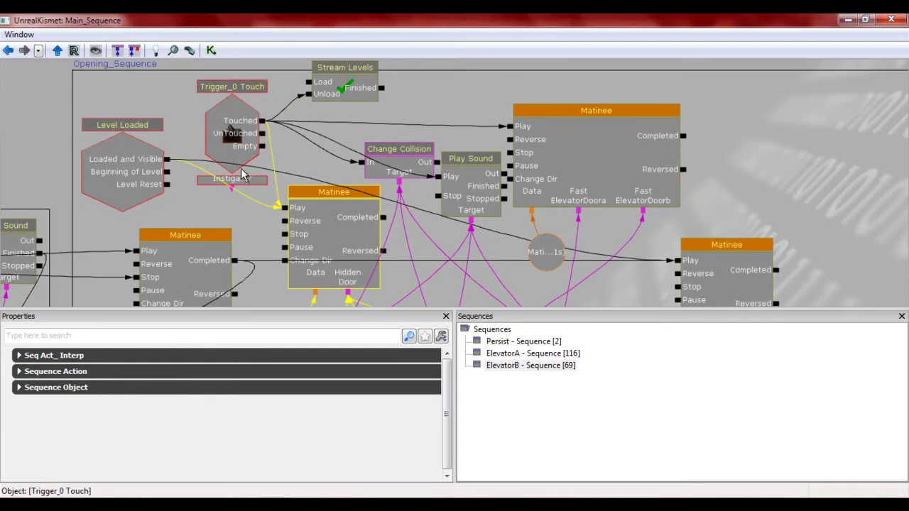
drag(314, 149, 308, 180)
click(217, 136)
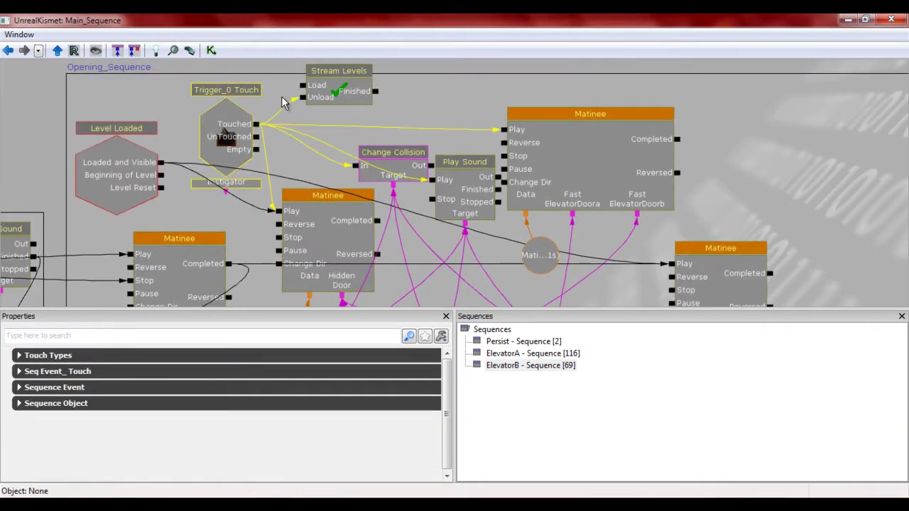
click(329, 94)
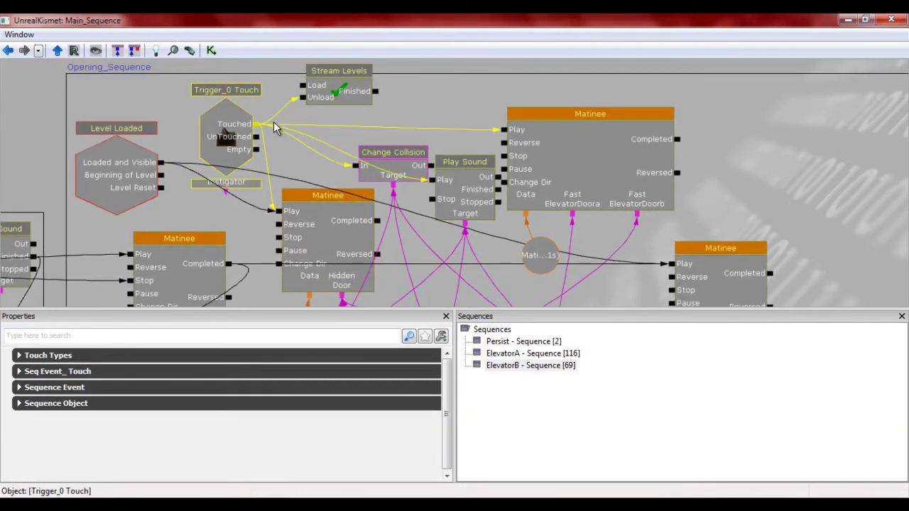
Step: Examine the actions fired by Trigger_0 Touch and select Change Collision to see its target connections
drag(517, 144, 559, 188)
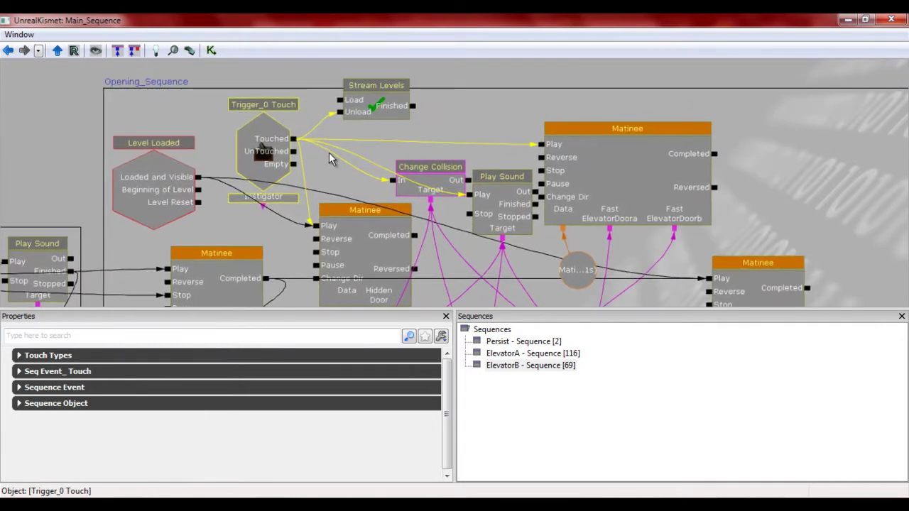
drag(405, 184, 389, 161)
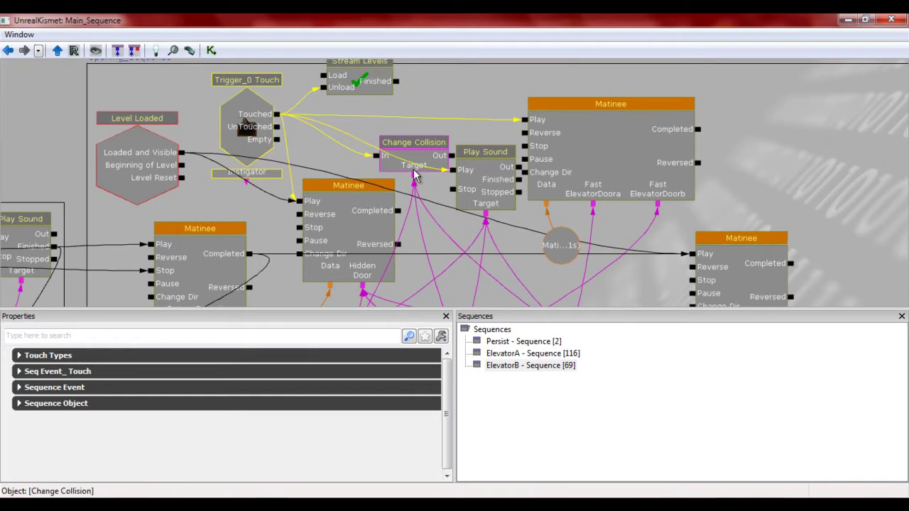
drag(424, 193, 421, 162)
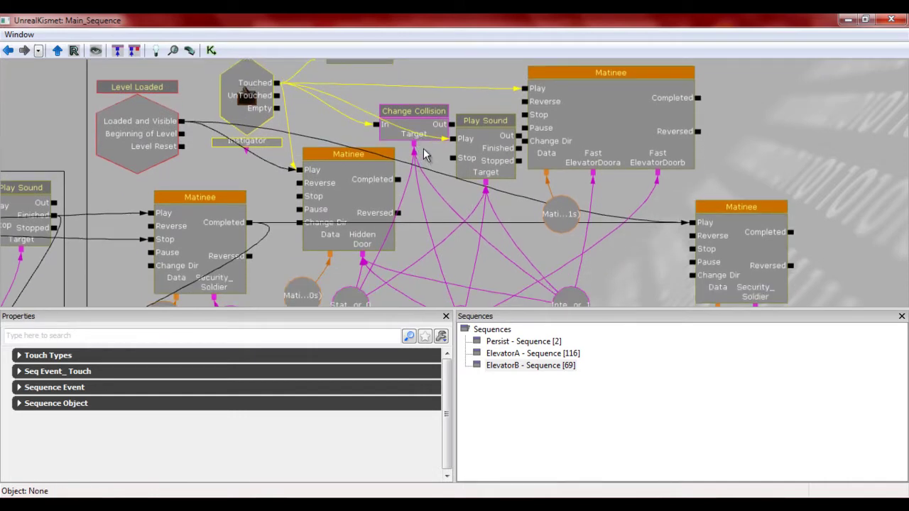
click(402, 141)
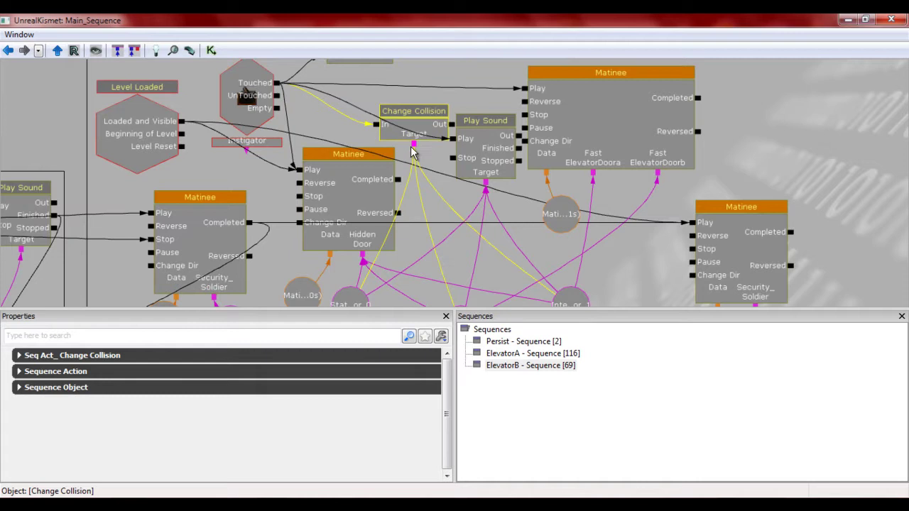
drag(424, 205, 442, 223)
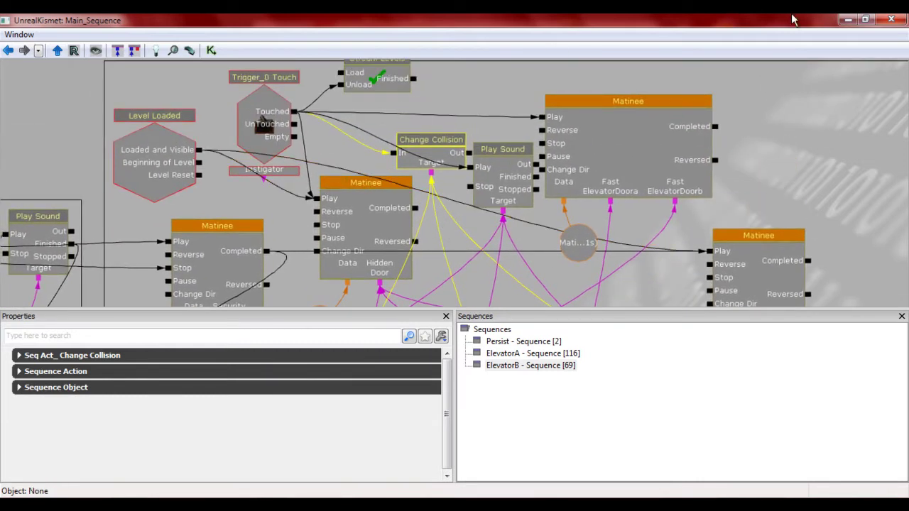
Step: Close UnrealKismet and start Play in Editor in the perspective viewport facing the elevator, agreeing to close UnrealMatinee
click(891, 20)
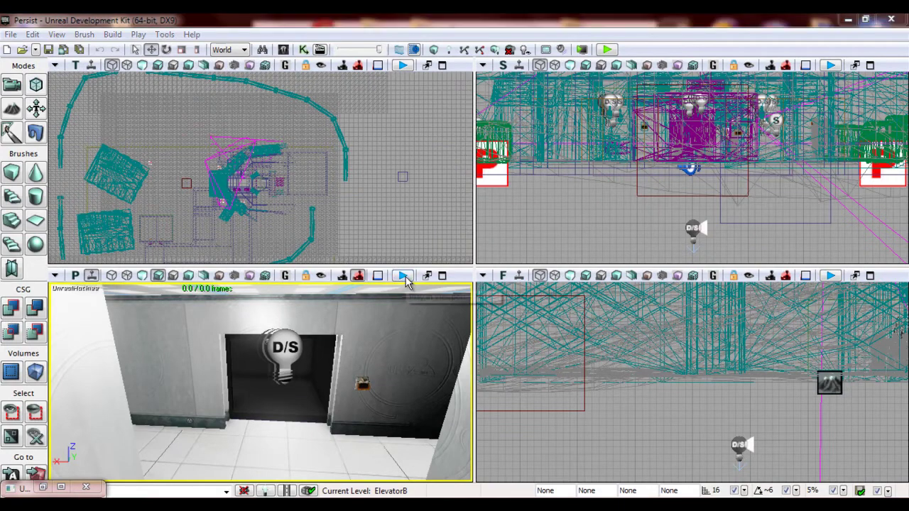
click(404, 277)
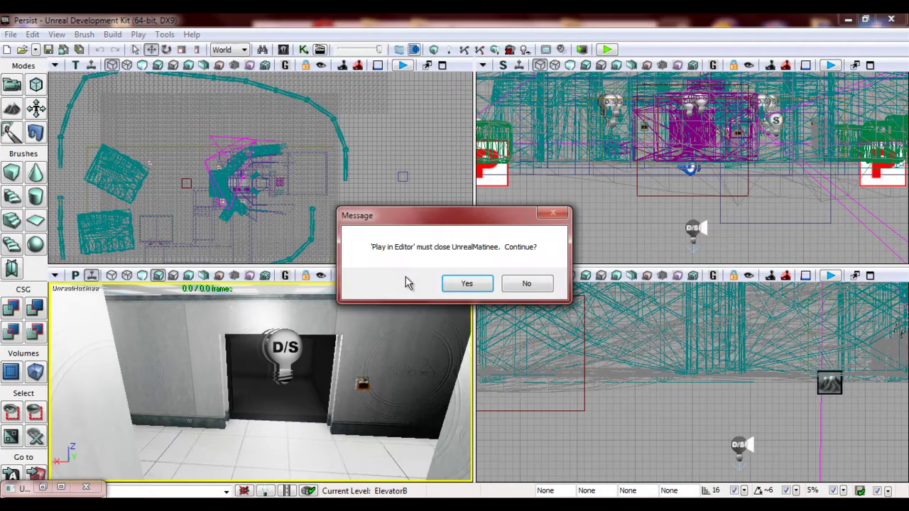
click(525, 287)
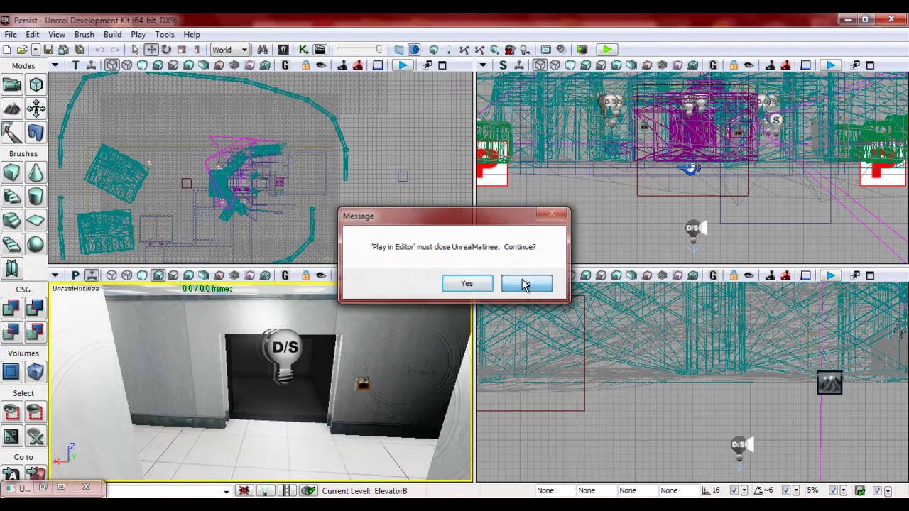
right_drag(290, 372, 292, 387)
scroll(290, 372, down, 2)
scroll(290, 374, up, 2)
click(402, 277)
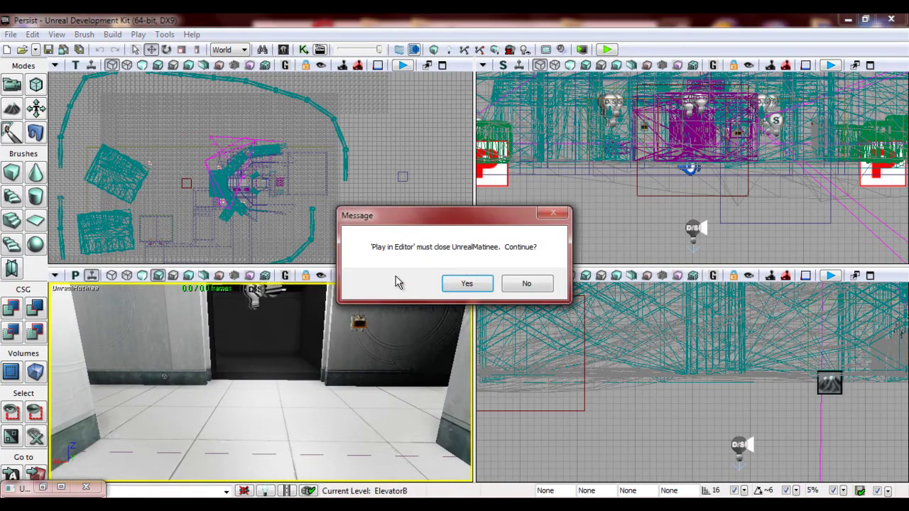
click(464, 283)
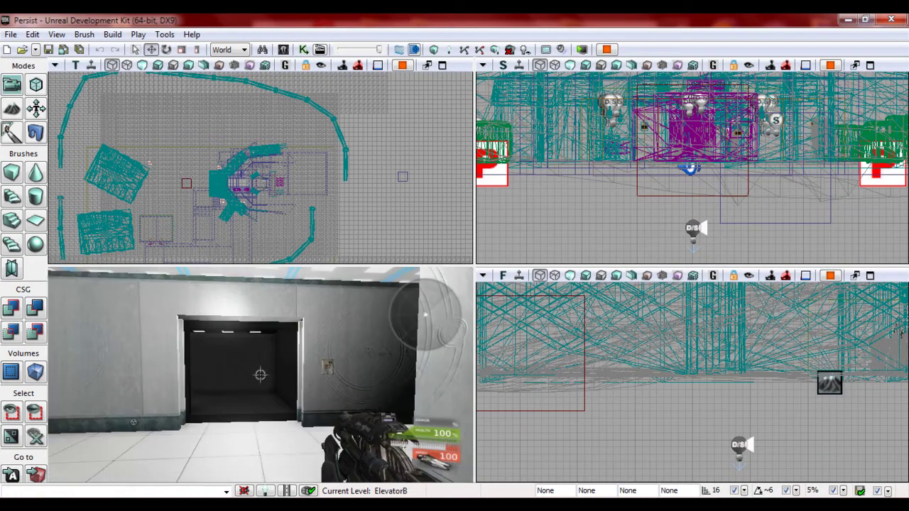
Step: Walk into the elevator in the play session and examine its floor panel and the corridor outside the doorway
key(w)
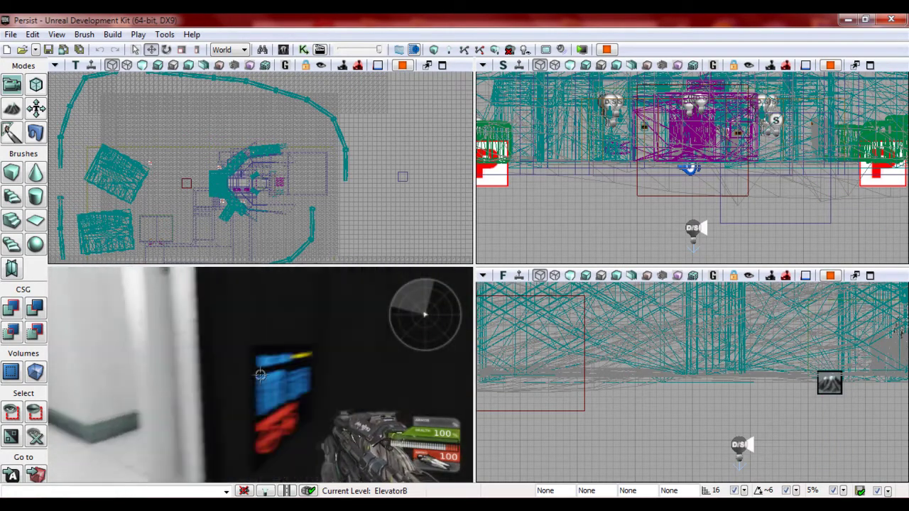
key(w)
key(s)
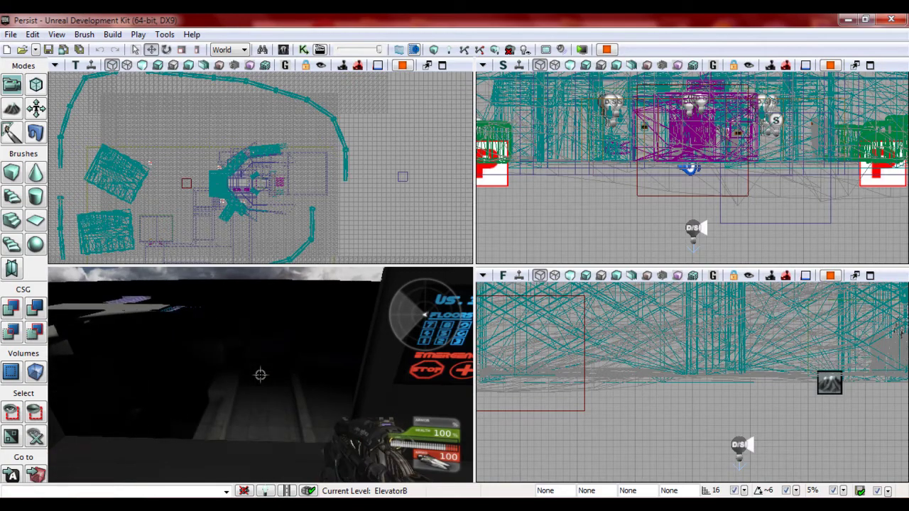
key(w)
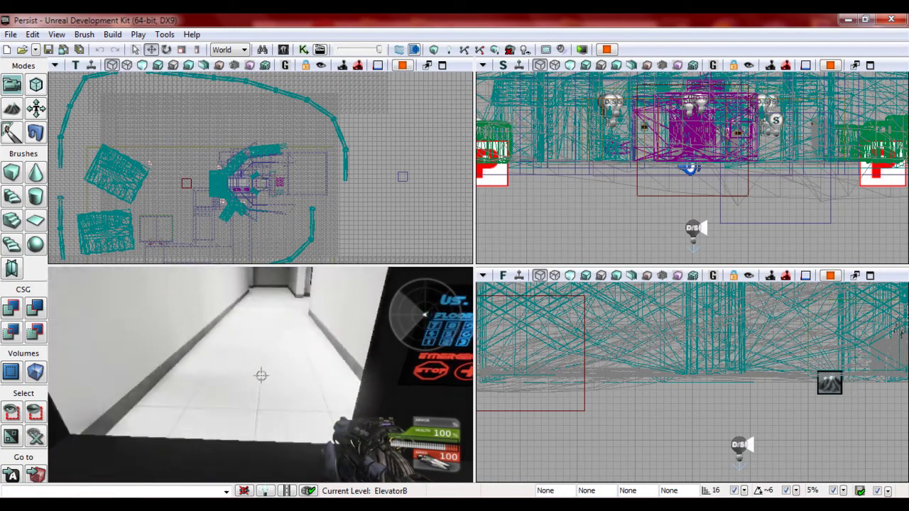
key(w)
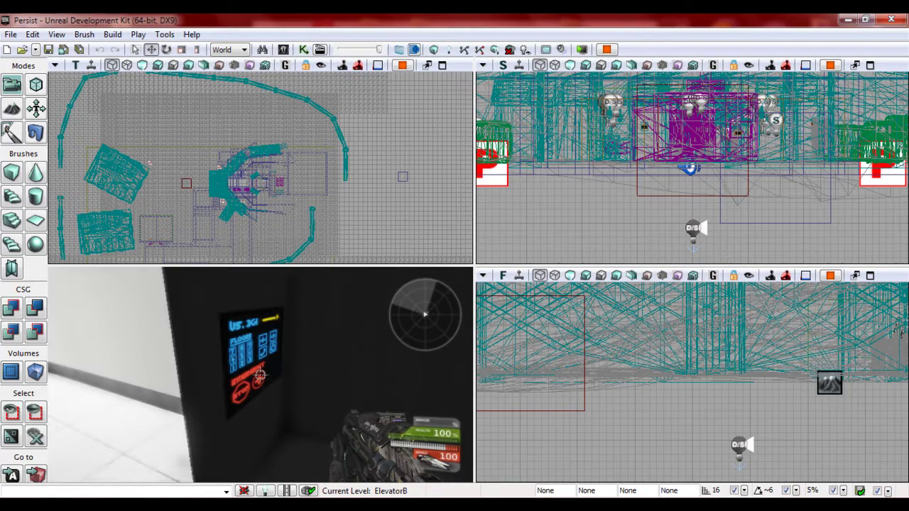
key(w)
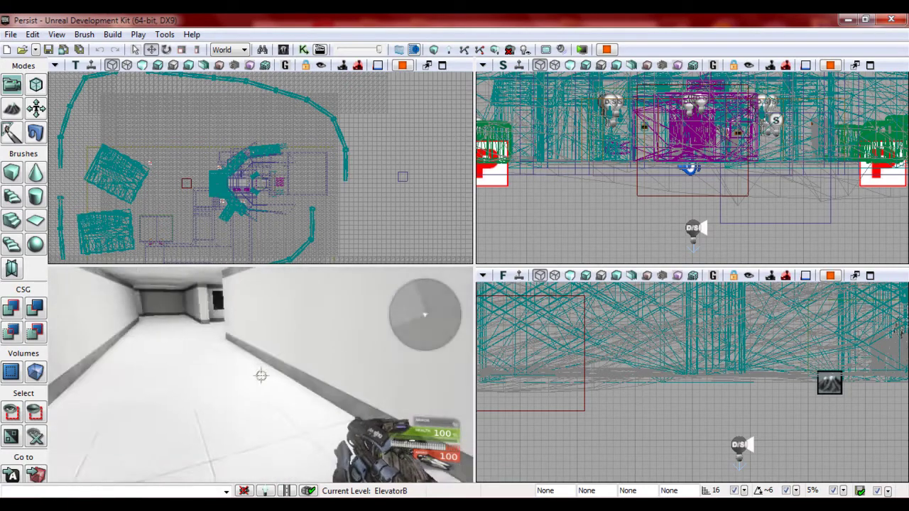
Step: Walk up to the closed metal door at the corridor's end, inspect it and end the play session
key(s)
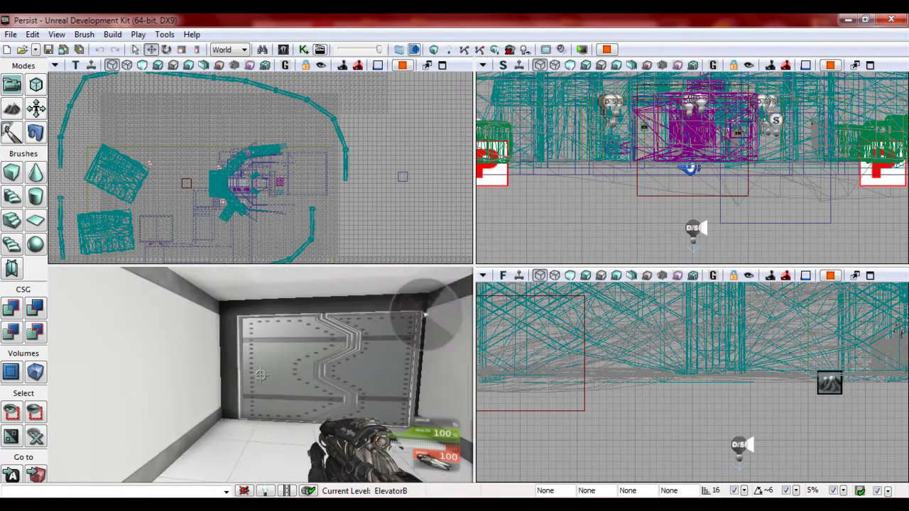
key(w)
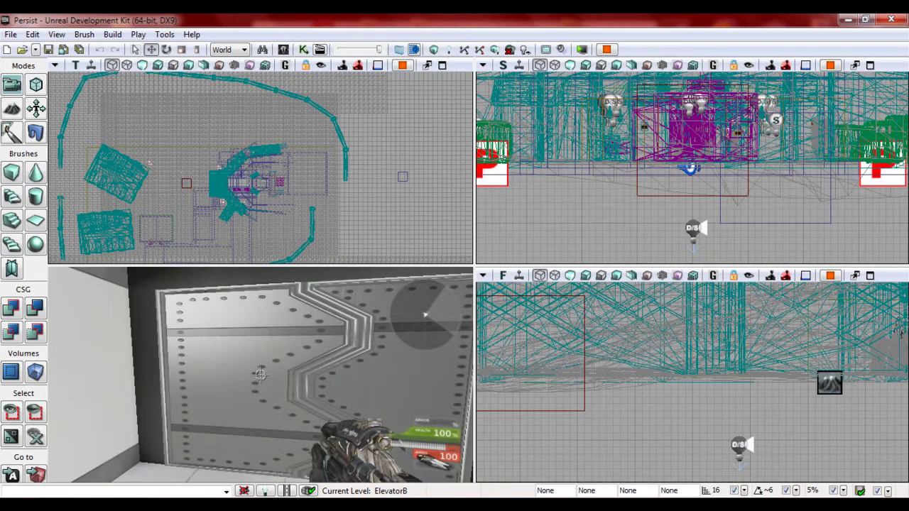
key(d)
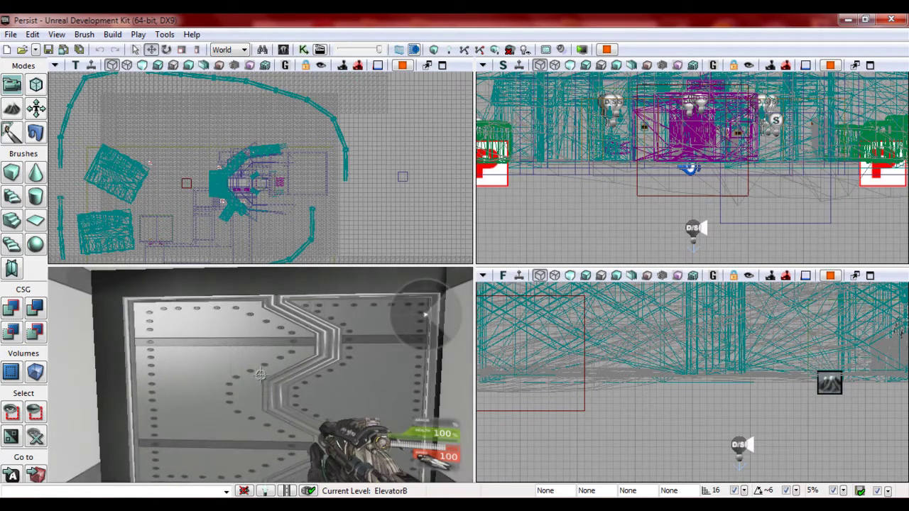
key(s)
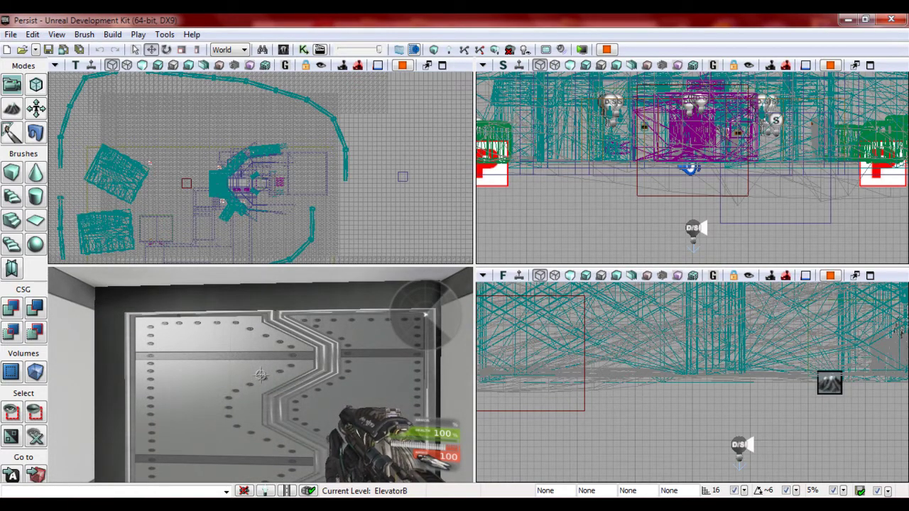
key(s)
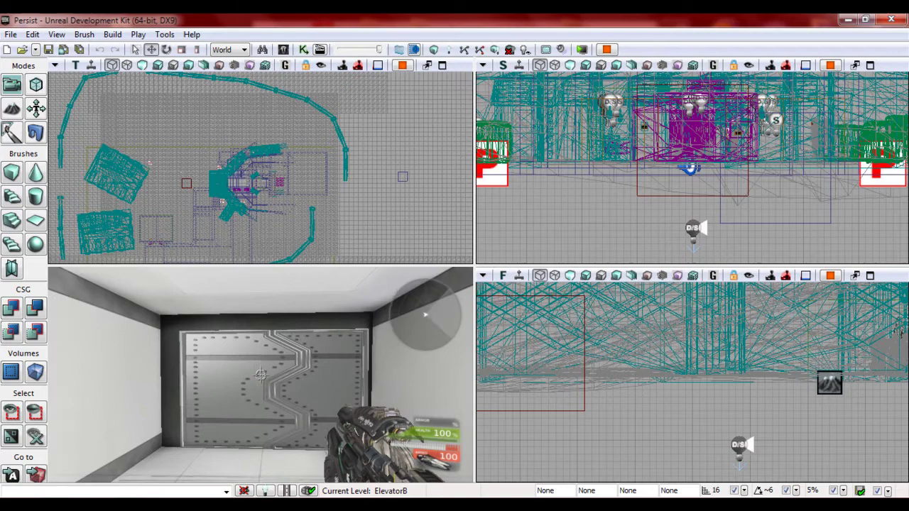
key(w)
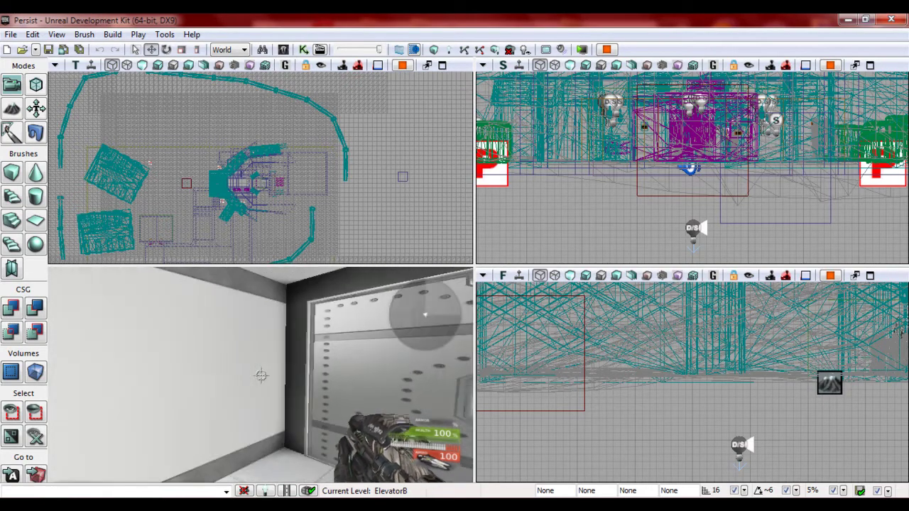
key(Escape)
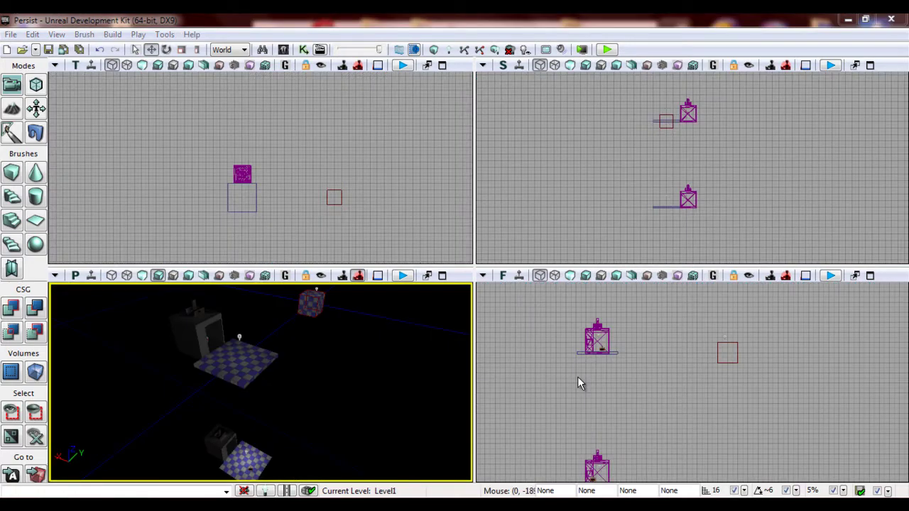
Step: Inspect the upper elevator with its checkered floor, light and trigger in the perspective view
right_drag(365, 396, 365, 387)
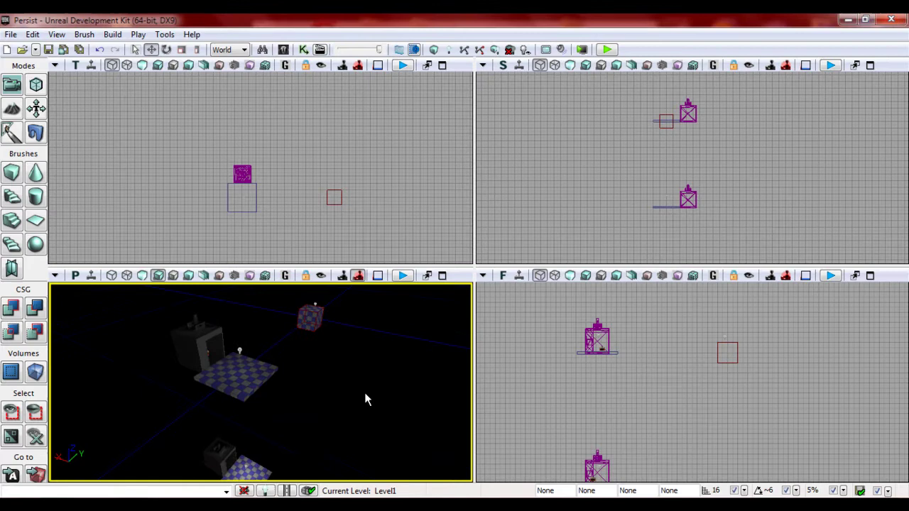
drag(367, 400, 381, 365)
right_drag(337, 324, 335, 317)
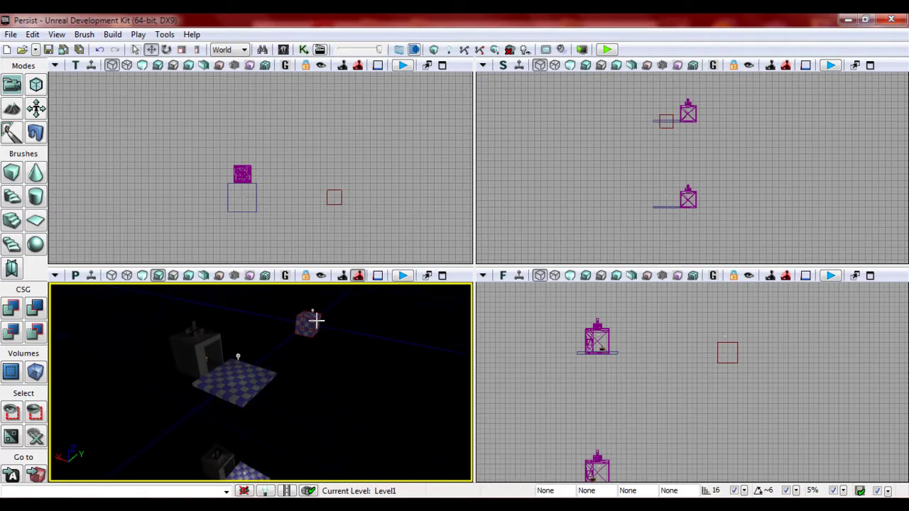
drag(306, 321, 297, 356)
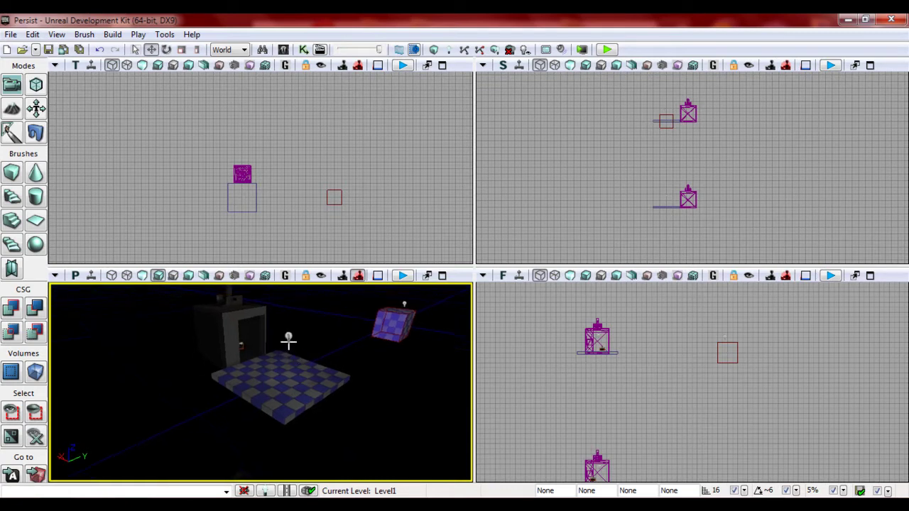
drag(231, 325, 280, 333)
right_drag(279, 333, 319, 388)
drag(319, 389, 287, 342)
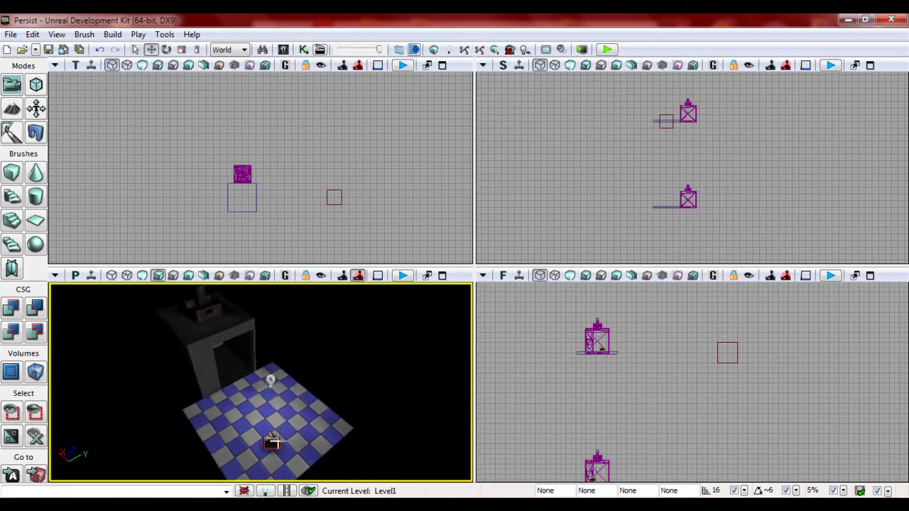
Step: Inspect the lower elevator and the trigger on its checkered floor from close up
mouse_move(229, 367)
right_down()
mouse_move(226, 358)
mouse_move(254, 323)
mouse_move(246, 316)
mouse_move(266, 320)
mouse_move(258, 306)
mouse_move(231, 357)
right_up()
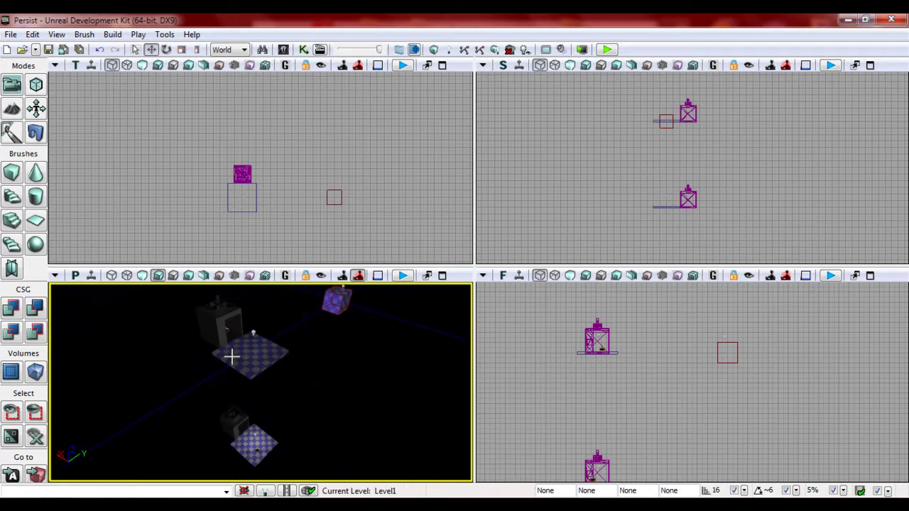
right_drag(222, 321, 300, 328)
right_drag(243, 419, 245, 407)
right_drag(193, 350, 191, 331)
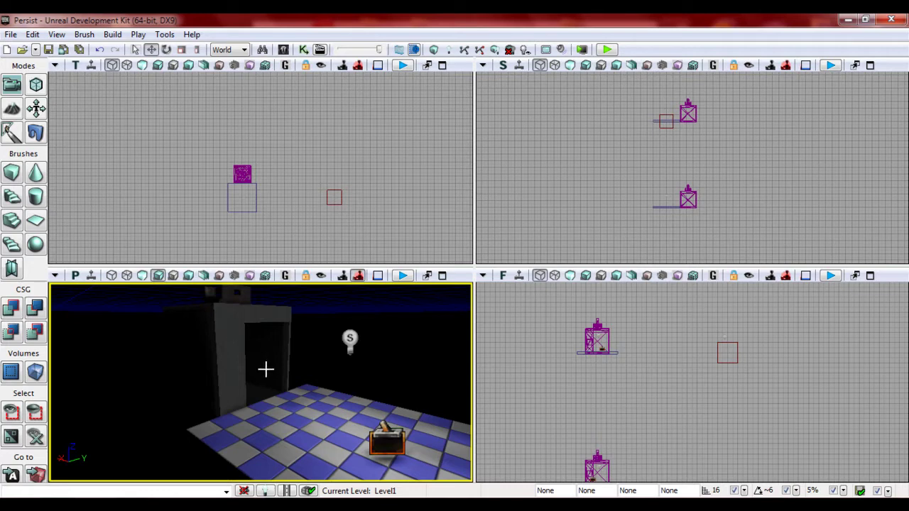
right_drag(265, 369, 240, 384)
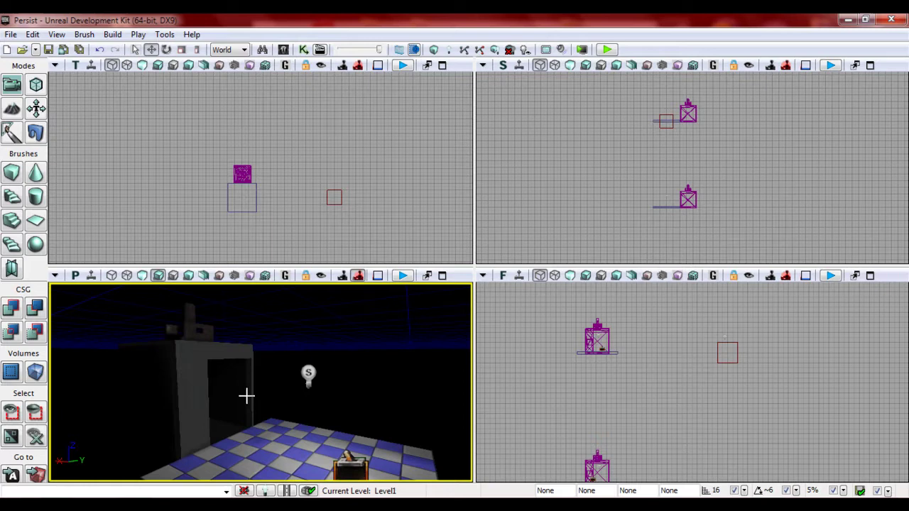
right_drag(244, 397, 257, 379)
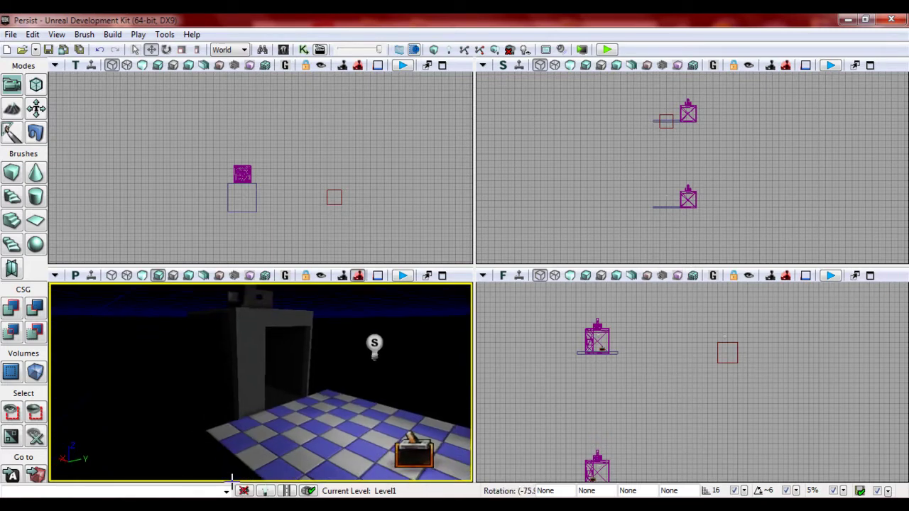
Step: Open the lower elevator mesh's properties, check its Collision Type setting and close the window
click(261, 378)
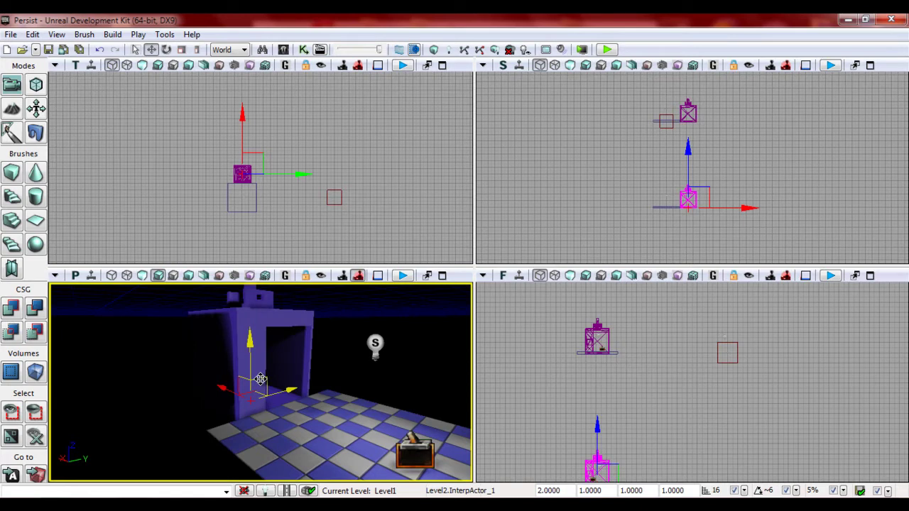
double_click(275, 360)
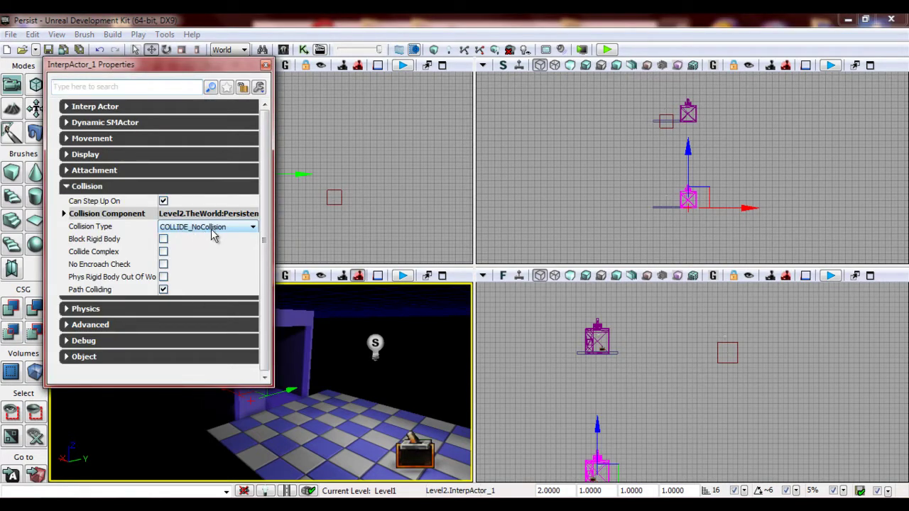
click(264, 65)
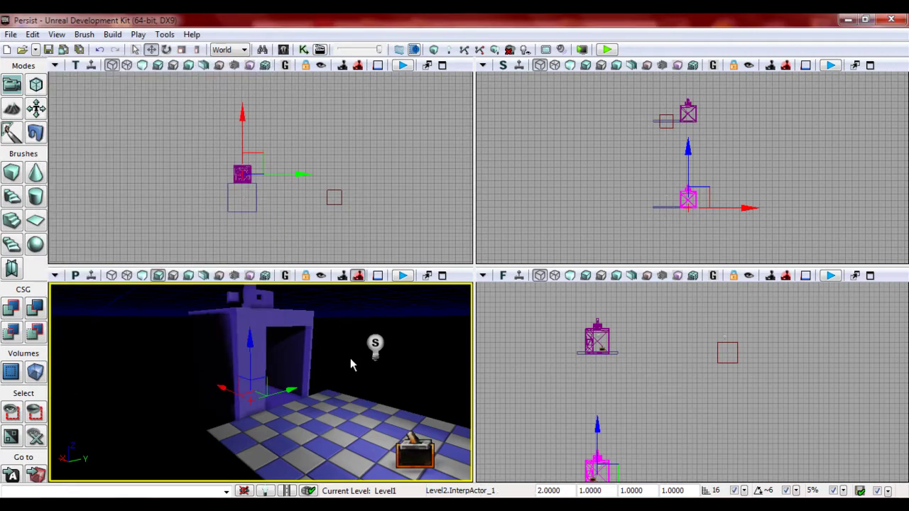
Step: Compare the upper and lower elevator areas and select the trigger on the lower checkered floor
scroll(363, 385, down, 5)
scroll(376, 387, up, 8)
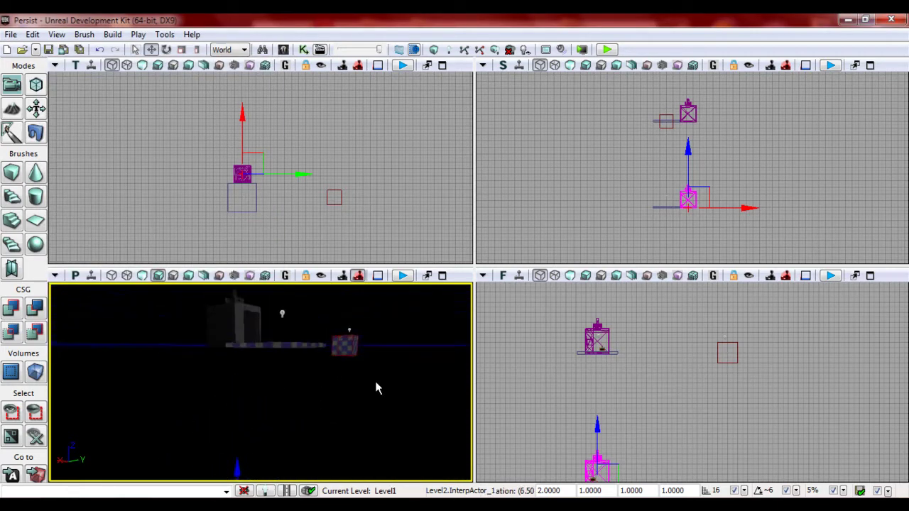
scroll(326, 421, up, 10)
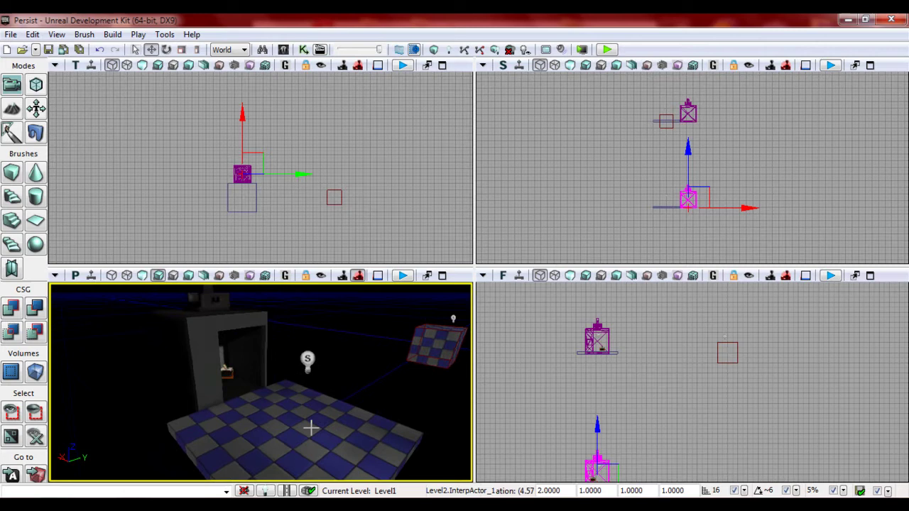
right_drag(281, 357, 308, 422)
scroll(308, 421, down, 10)
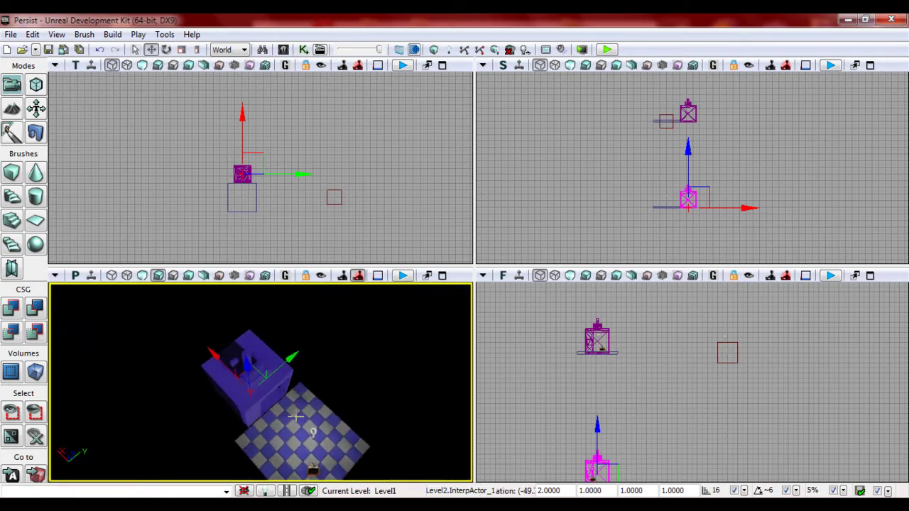
scroll(298, 416, up, 4)
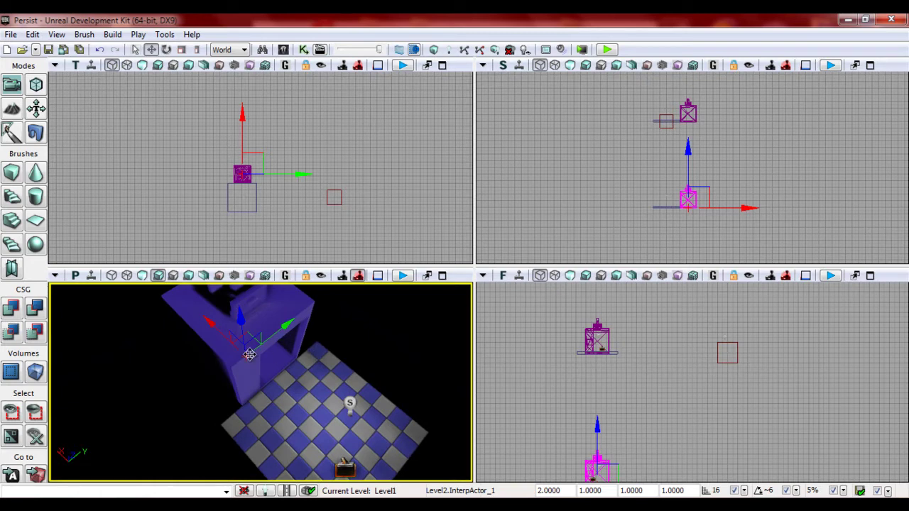
right_drag(260, 359, 264, 327)
click(325, 417)
mouse_move(344, 340)
right_down()
mouse_move(345, 365)
mouse_move(343, 346)
right_up()
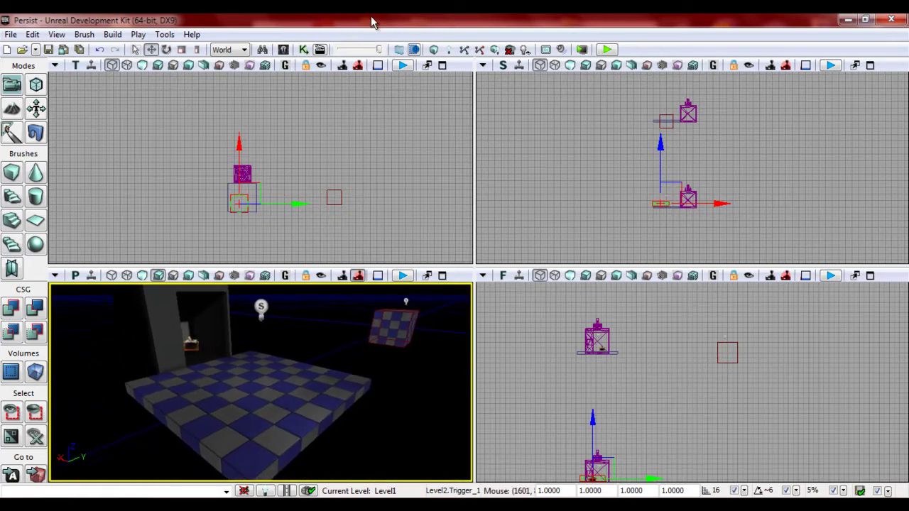
Step: Open UnrealKismet and review the Persist sequence, followed by the Level1 sequence
click(304, 49)
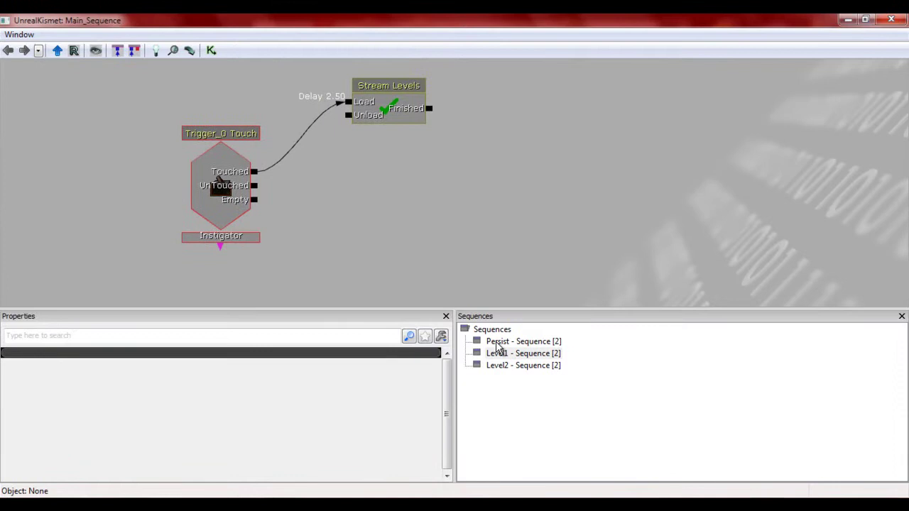
click(500, 342)
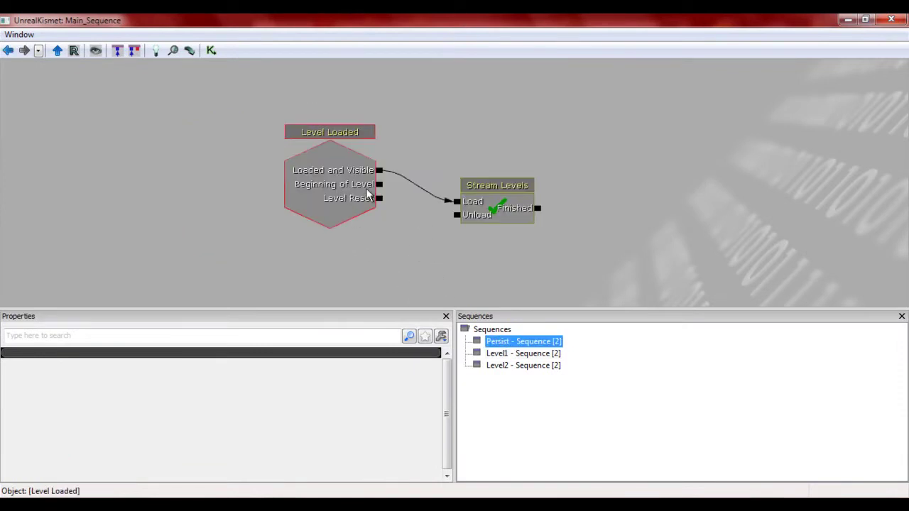
click(501, 355)
drag(361, 201, 398, 220)
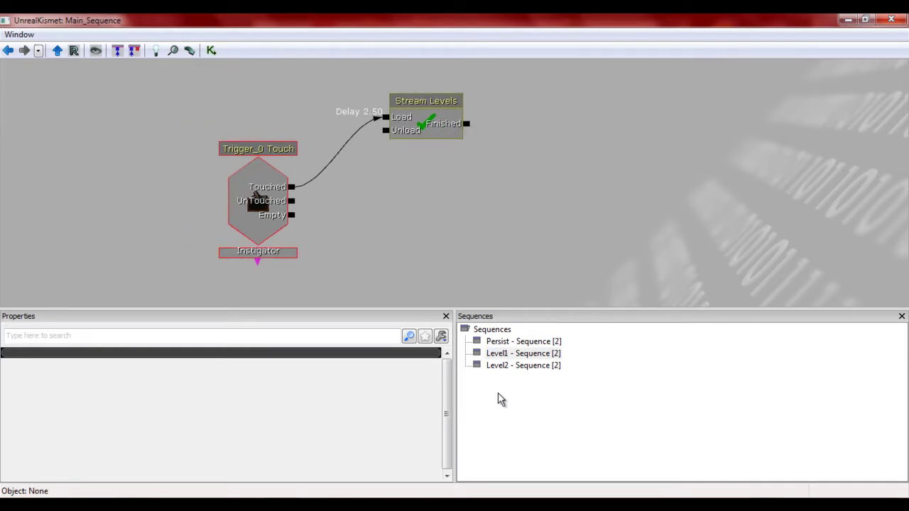
Step: Examine the Level1 sequence's Stream Levels properties and its Trigger_0 Touch link, and open the Level2 sequence
drag(448, 113, 476, 181)
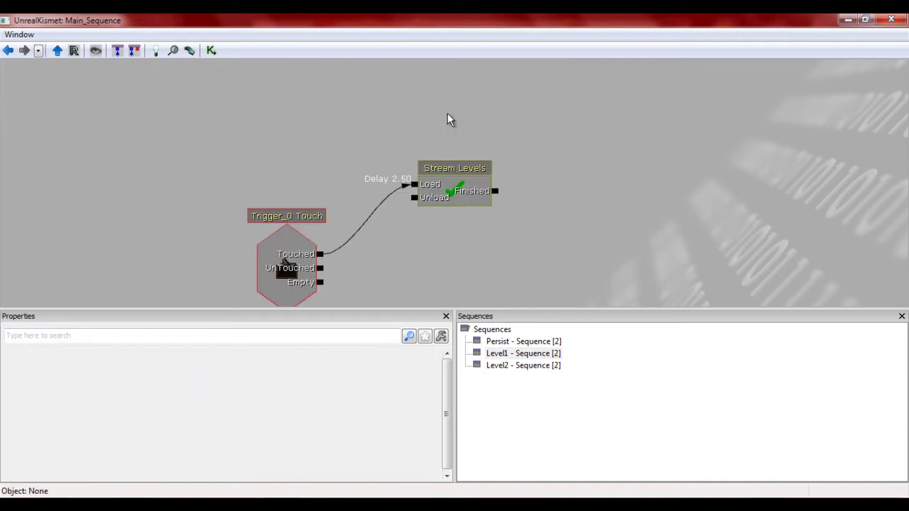
click(448, 181)
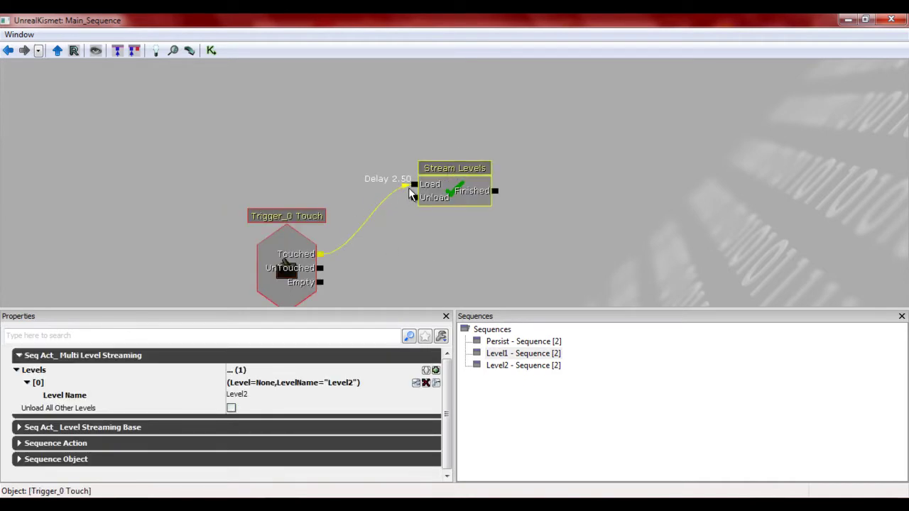
drag(419, 225, 400, 159)
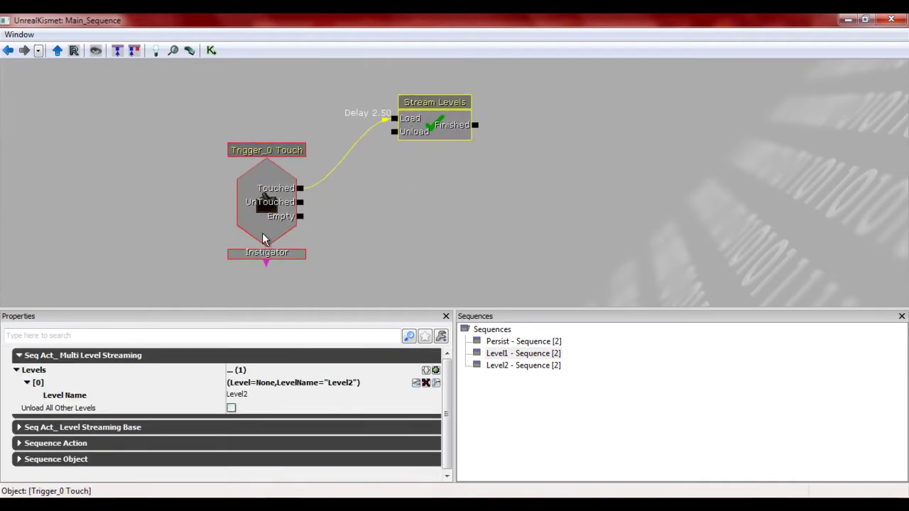
click(506, 365)
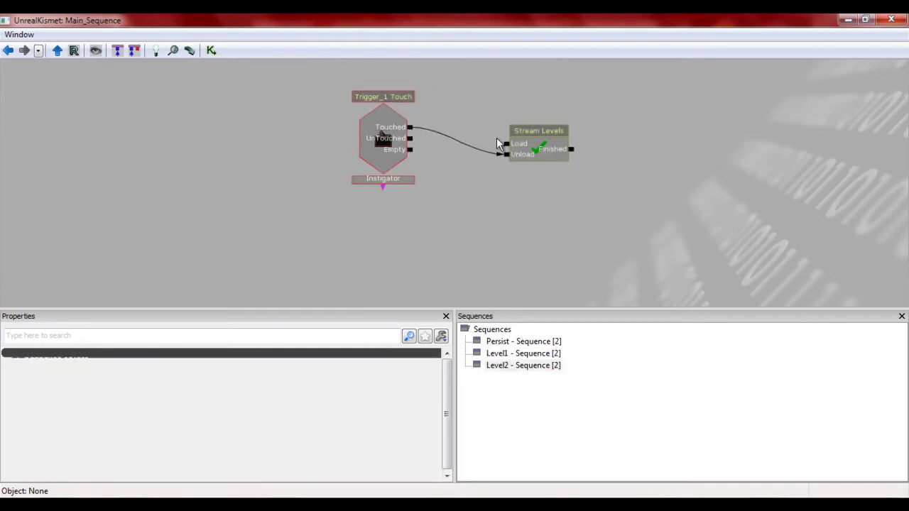
Step: Check the Level2 sequence's Stream Levels properties, switch back to the Level1 sequence and minimize UnrealKismet
click(512, 142)
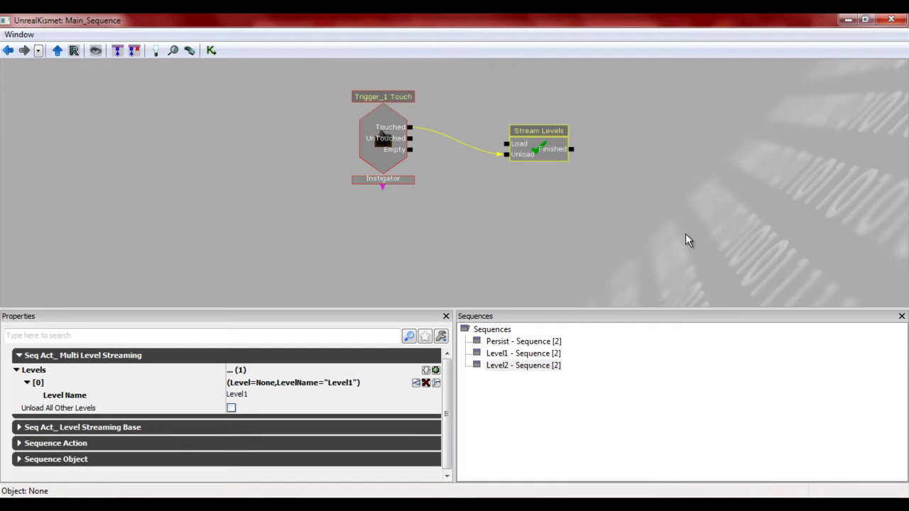
click(522, 353)
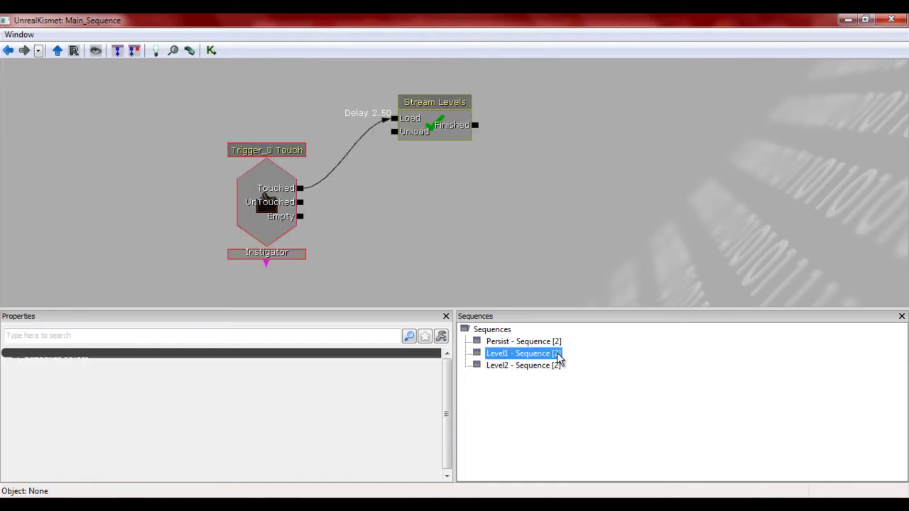
click(556, 344)
click(555, 356)
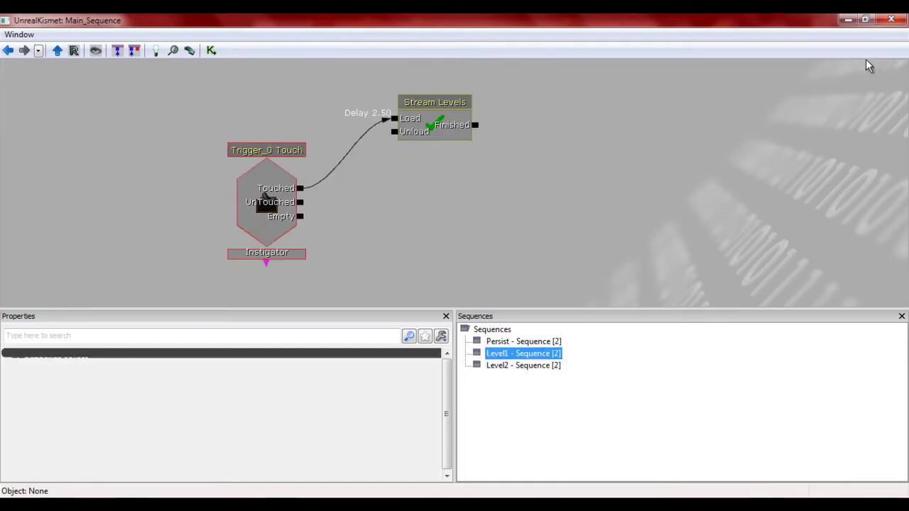
click(850, 21)
Step: Select the upper elevator mesh beside the checkered floor and bring UnrealKismet back up with the Level1 sequence
right_drag(327, 338, 345, 276)
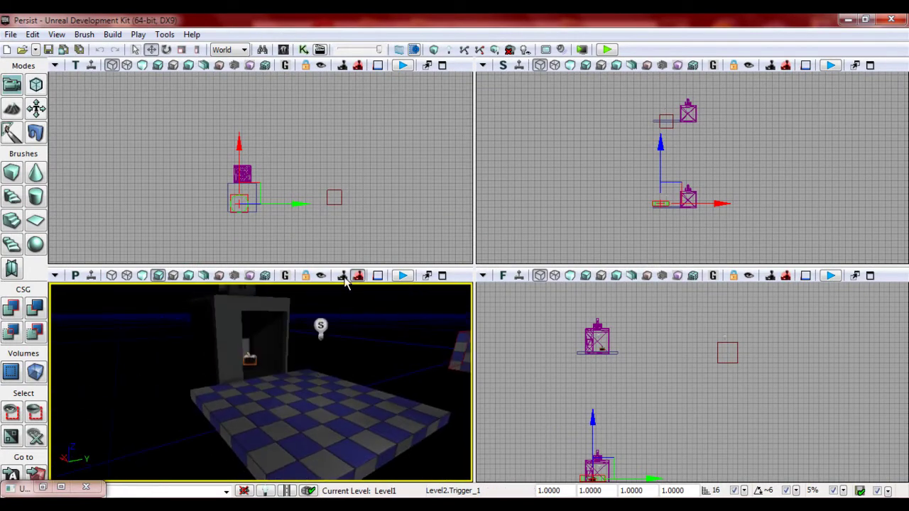
click(283, 49)
click(128, 34)
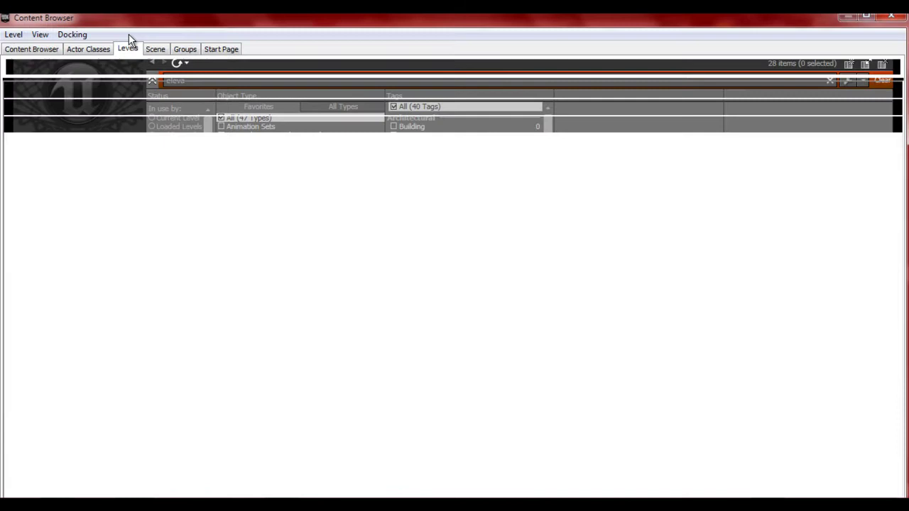
click(892, 15)
click(264, 305)
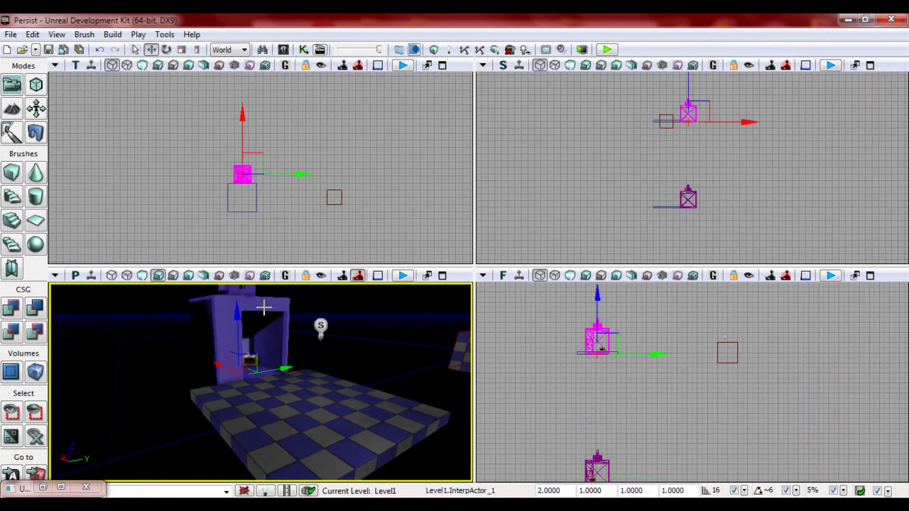
click(285, 52)
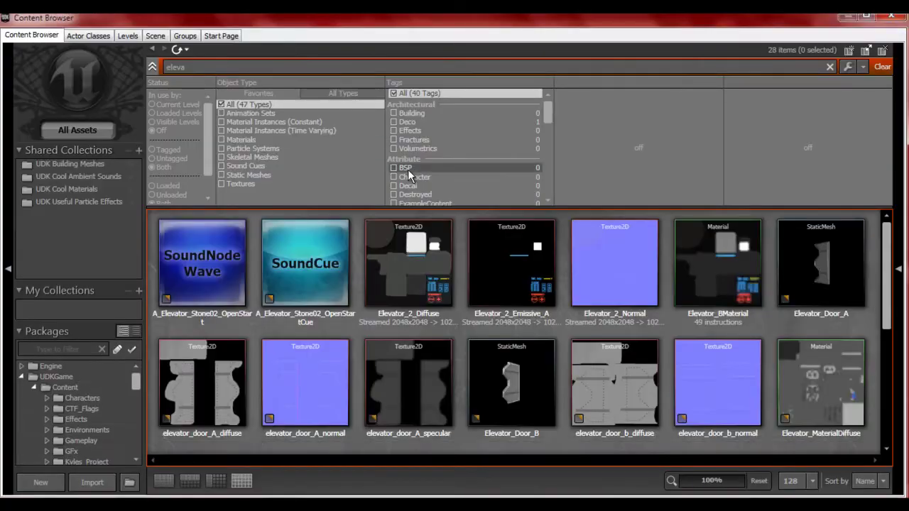
click(891, 18)
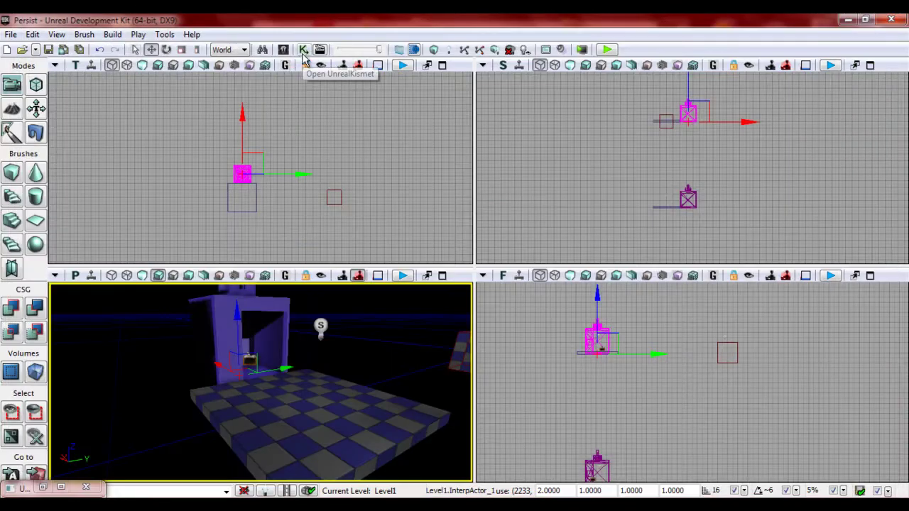
click(60, 487)
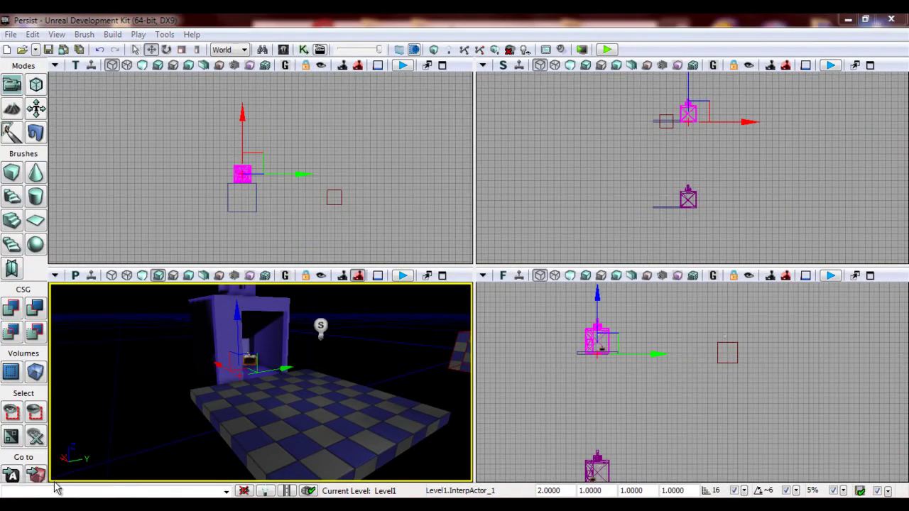
Step: Add a Matinee to the Level1 sequence, position it beside the Trigger_0 Touch event and open it for editing
drag(400, 228, 405, 199)
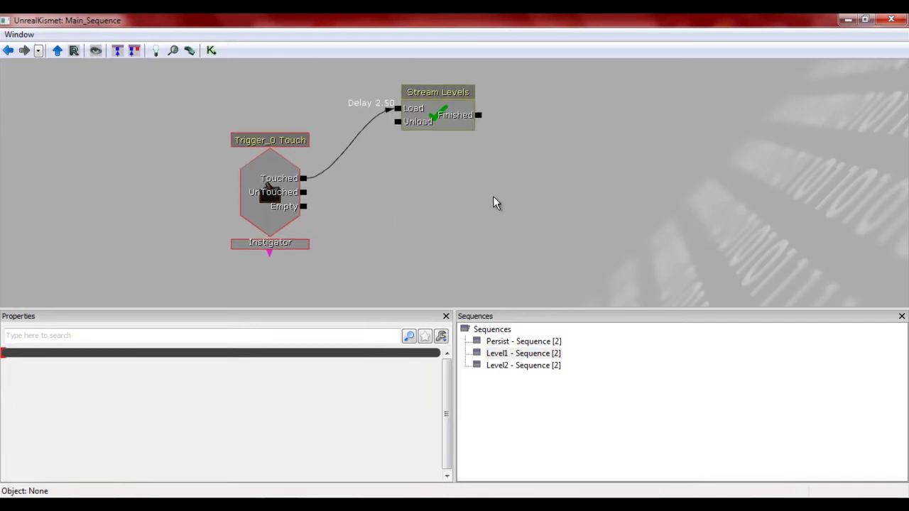
drag(493, 196, 488, 216)
right_click(488, 216)
click(520, 224)
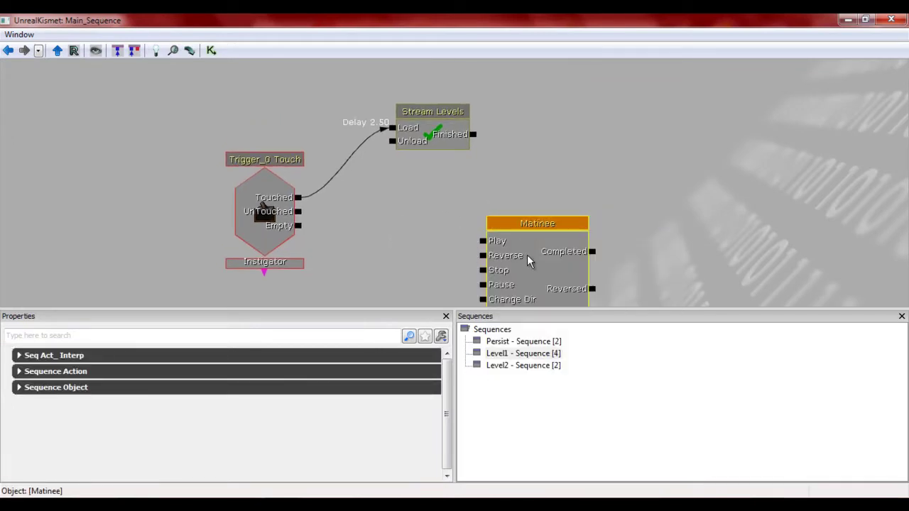
drag(527, 258, 528, 148)
double_click(527, 146)
Step: Add a new empty group named Elevator_Down to the Matinee for the selected elevator
right_click(511, 200)
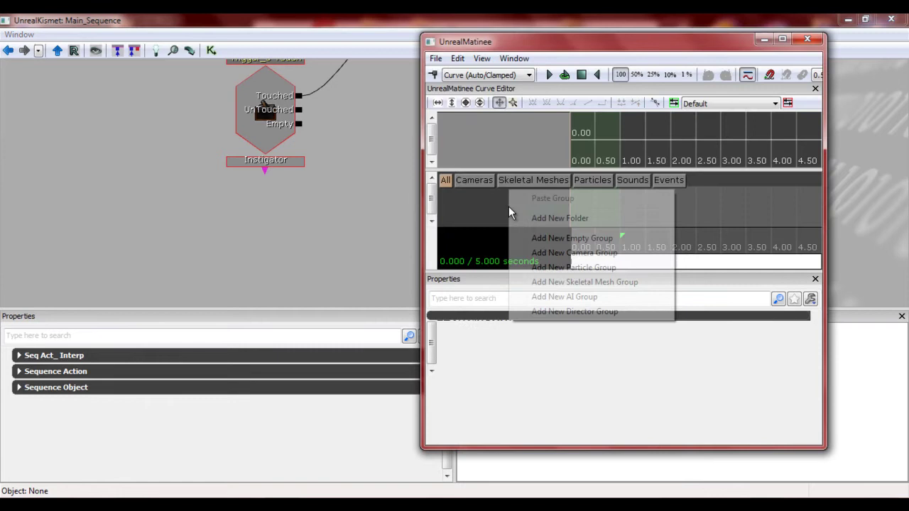
click(561, 239)
text(W)
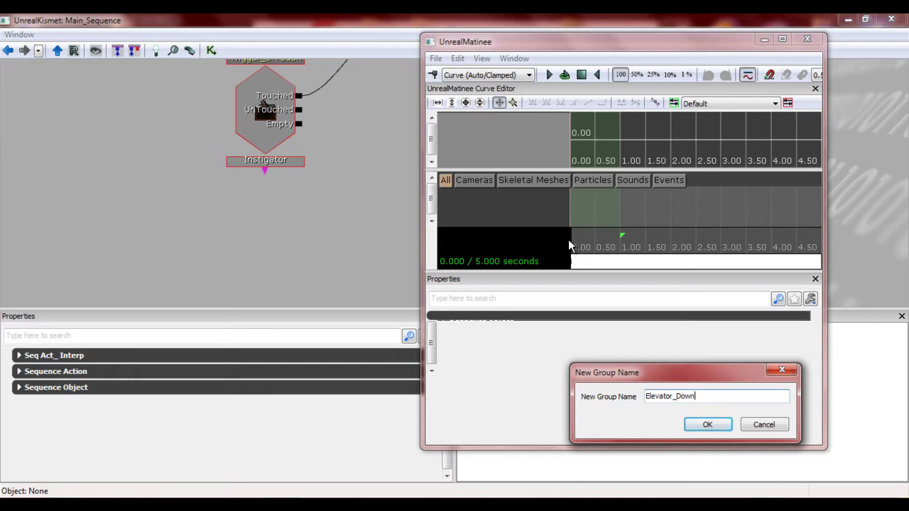
key(Return)
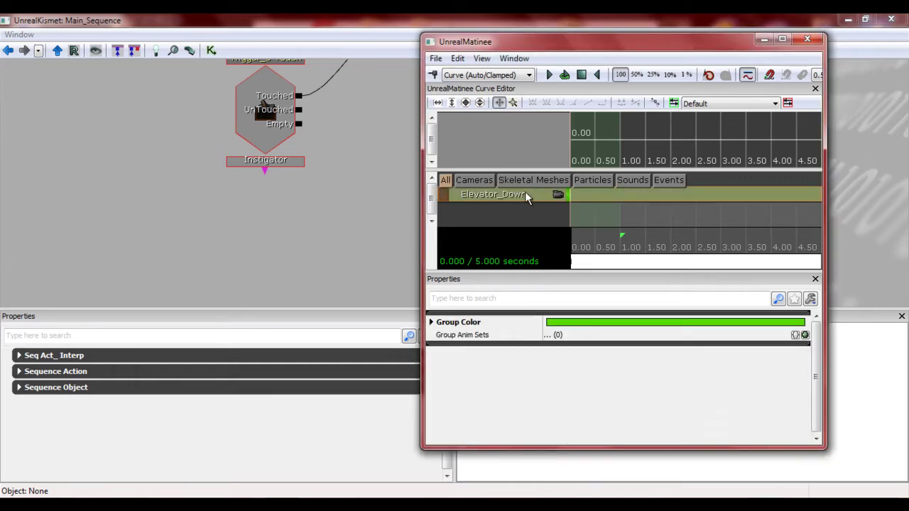
Step: Add a Movement track to the Elevator_Down group and place a movement key at 5 seconds
right_click(527, 193)
click(583, 266)
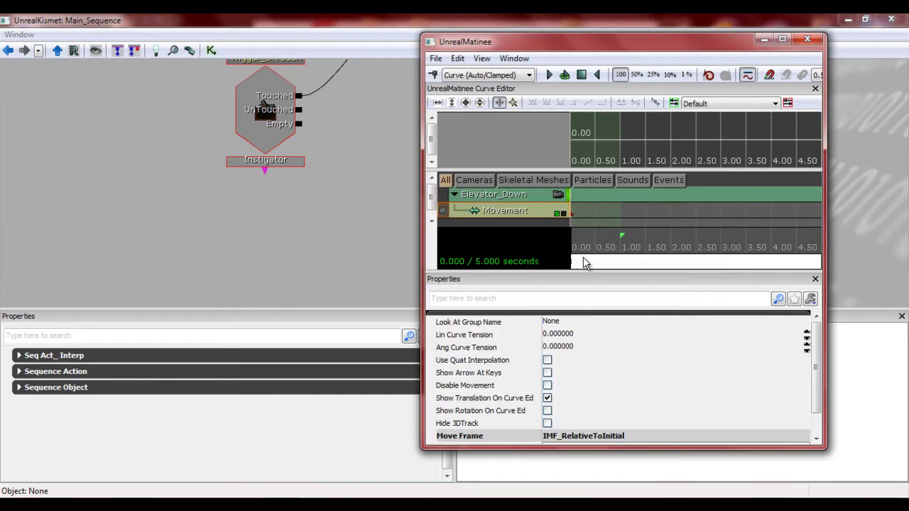
click(687, 236)
scroll(686, 237, down, 4)
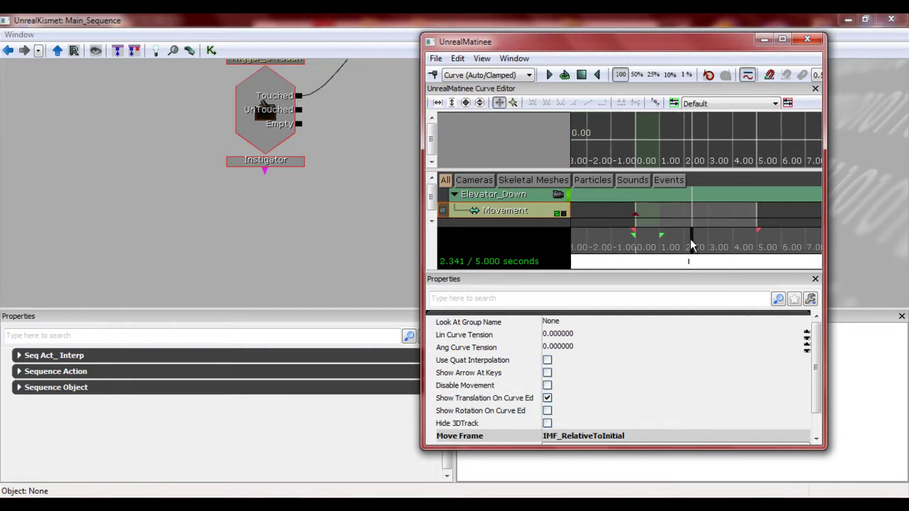
drag(690, 238, 762, 237)
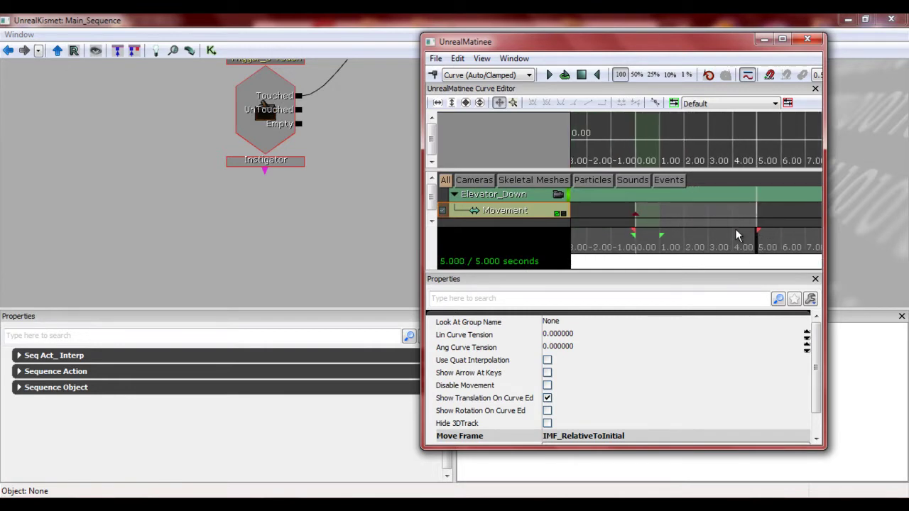
key(Return)
Step: Lower the upper elevator straight down to the lower checkered floor as the position for the 5-second movement key
click(764, 39)
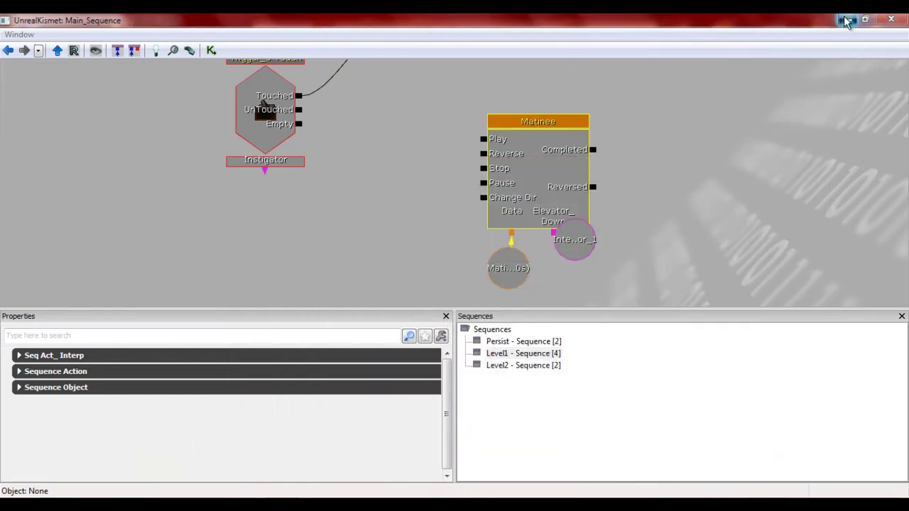
click(848, 19)
right_drag(367, 367, 384, 363)
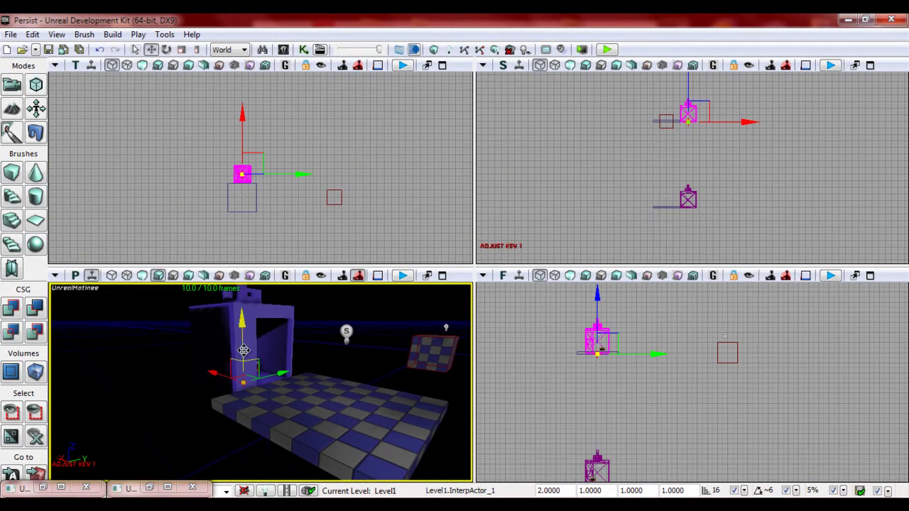
drag(243, 324, 272, 459)
right_drag(272, 459, 320, 399)
drag(320, 400, 320, 428)
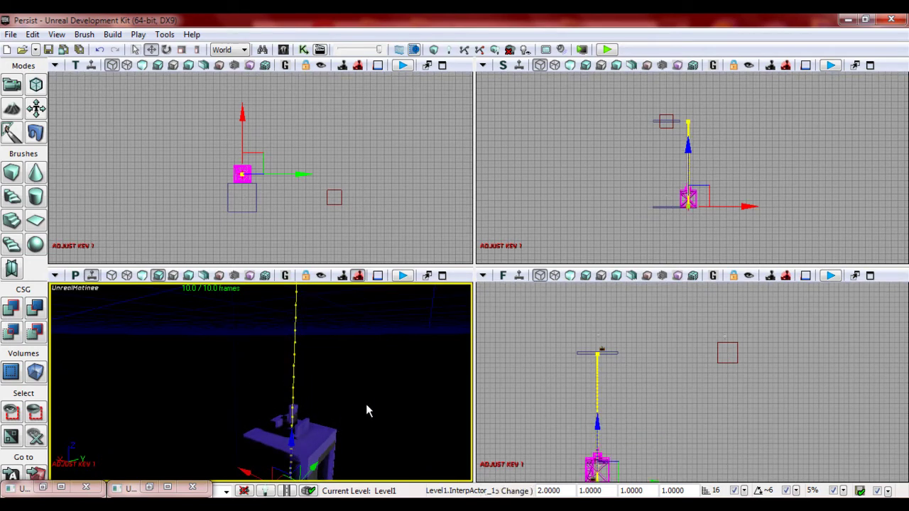
mouse_move(367, 405)
right_down()
mouse_move(375, 399)
mouse_move(365, 392)
right_up()
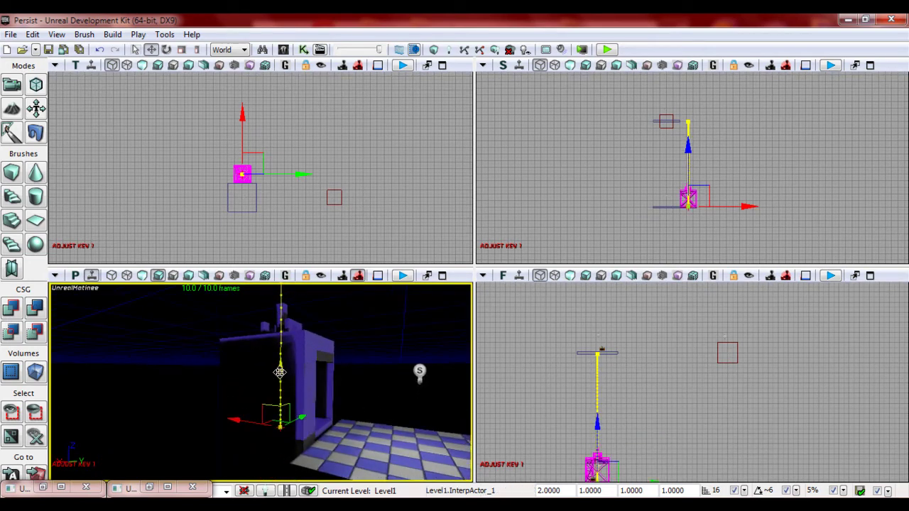
drag(281, 380, 281, 384)
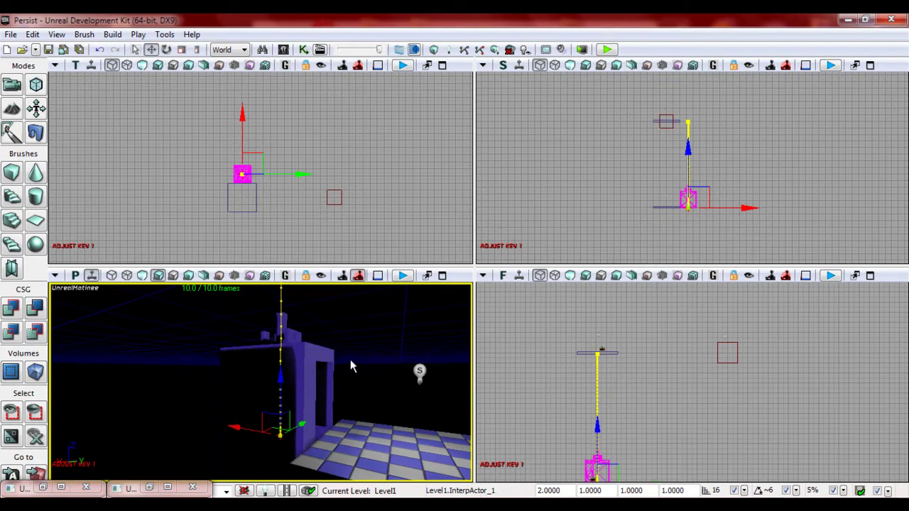
right_drag(350, 360, 313, 365)
drag(313, 365, 337, 313)
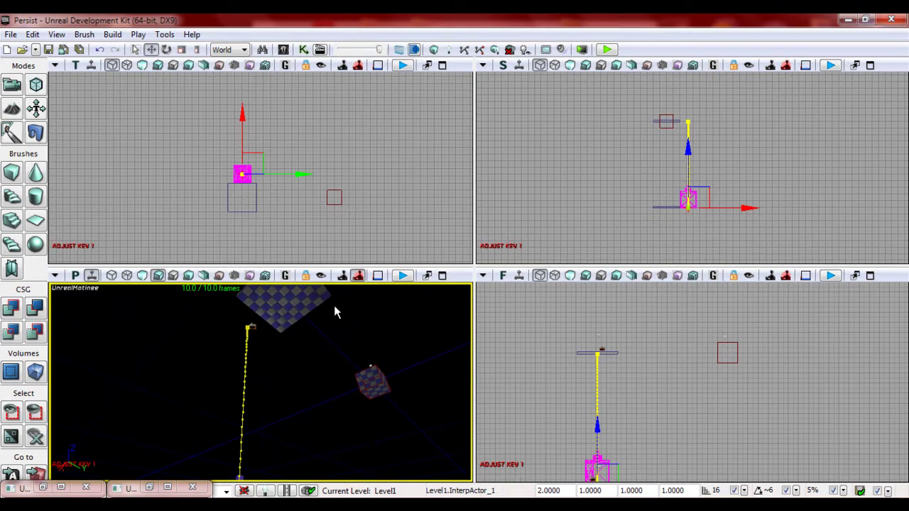
Step: Play the Elevator_Down animation to check its descent and alignment with the lower floor, rewind it and close UnrealMatinee
click(169, 487)
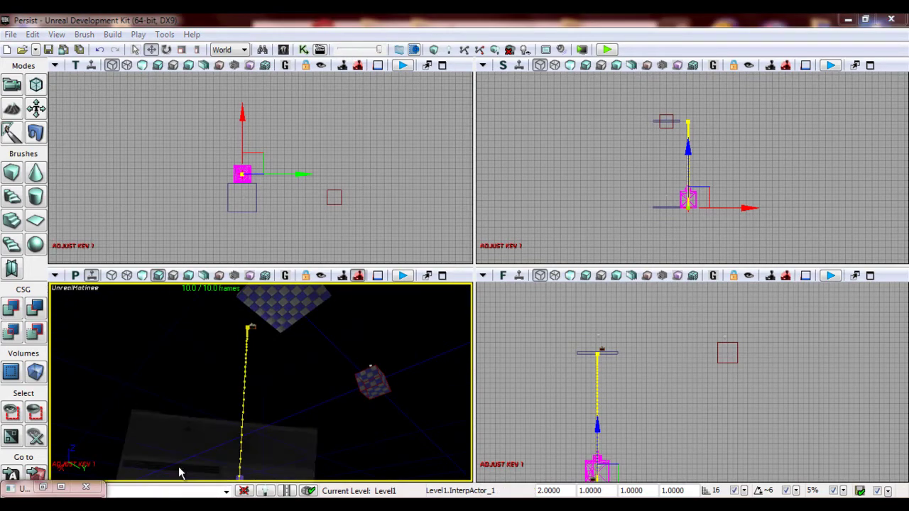
click(889, 19)
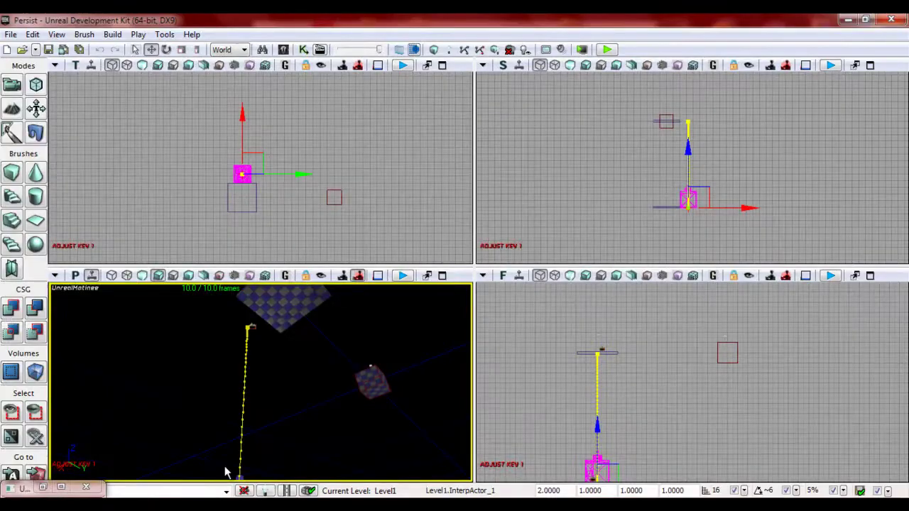
click(61, 488)
drag(313, 24, 589, 43)
click(515, 68)
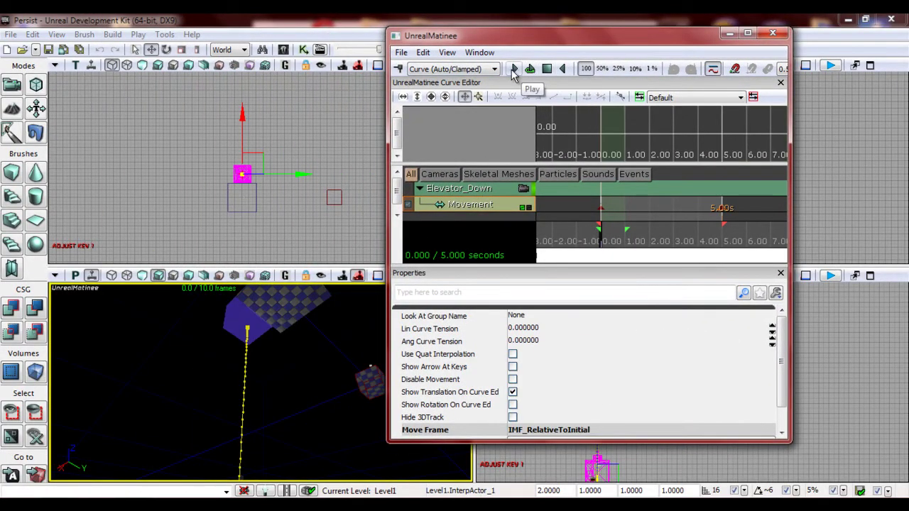
mouse_move(318, 355)
right_down()
mouse_move(330, 309)
mouse_move(318, 373)
right_up()
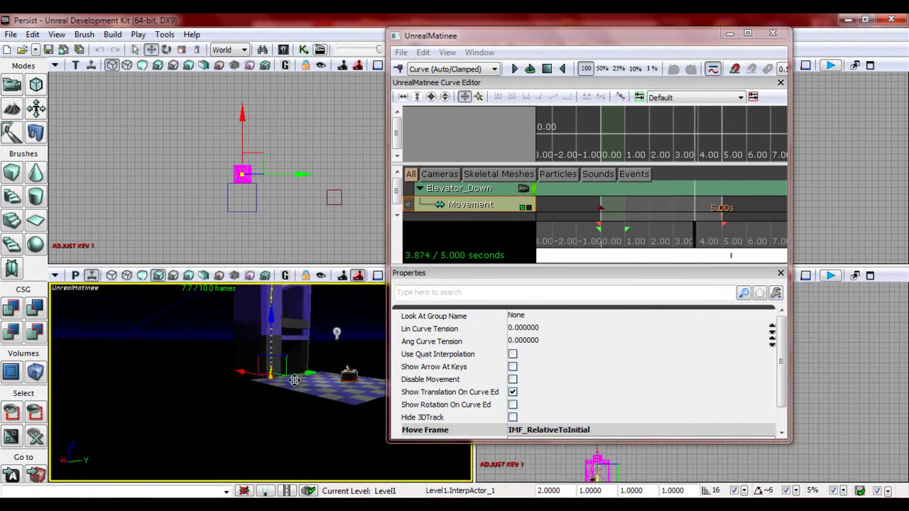
key(w)
right_drag(334, 412, 321, 404)
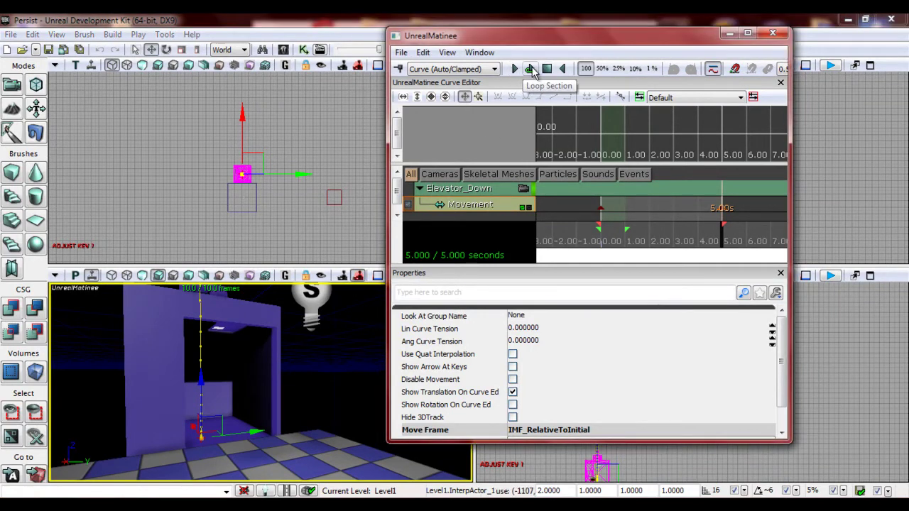
click(559, 71)
click(516, 71)
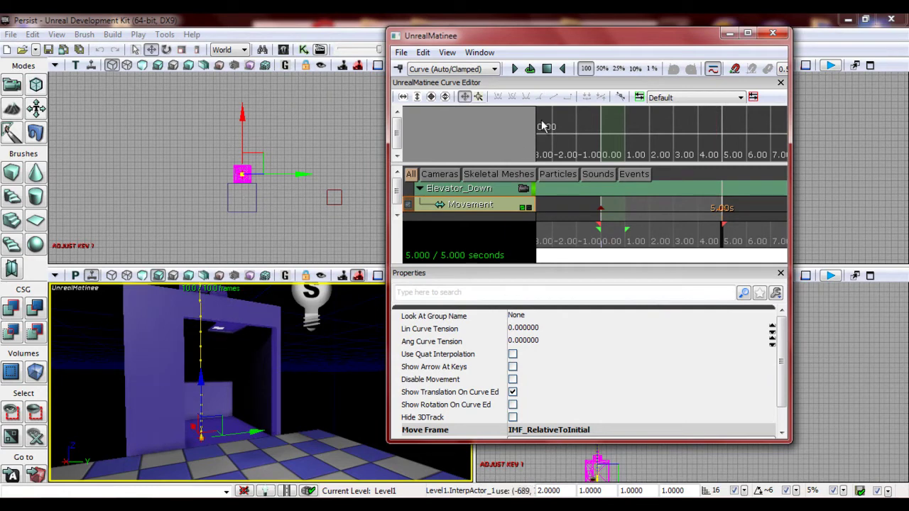
click(546, 71)
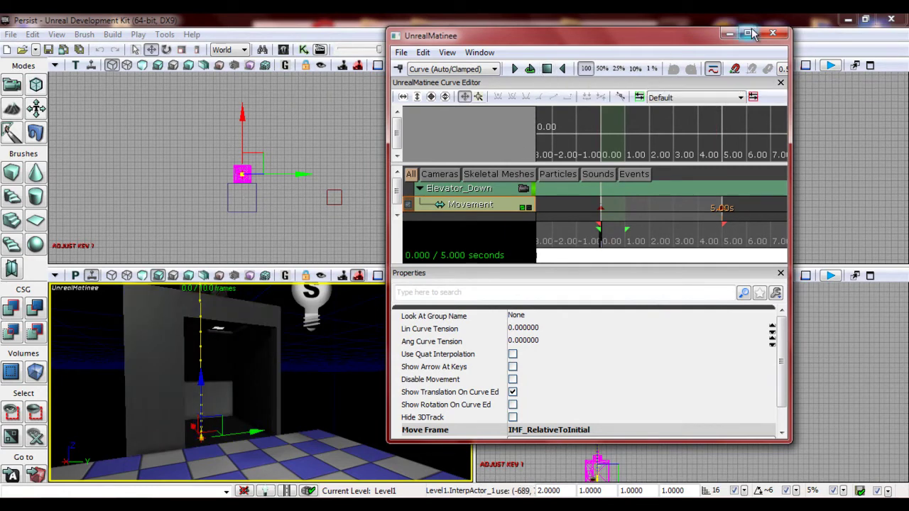
click(772, 35)
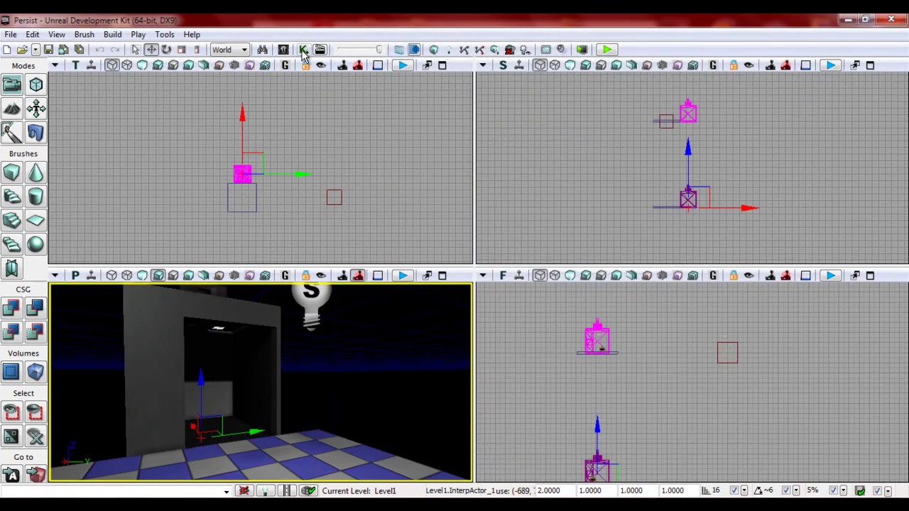
Step: Connect the Matinee's Play input to the Touched output of Trigger_0 in the Level1 sequence and close UnrealKismet
click(303, 49)
drag(493, 187, 310, 143)
click(892, 24)
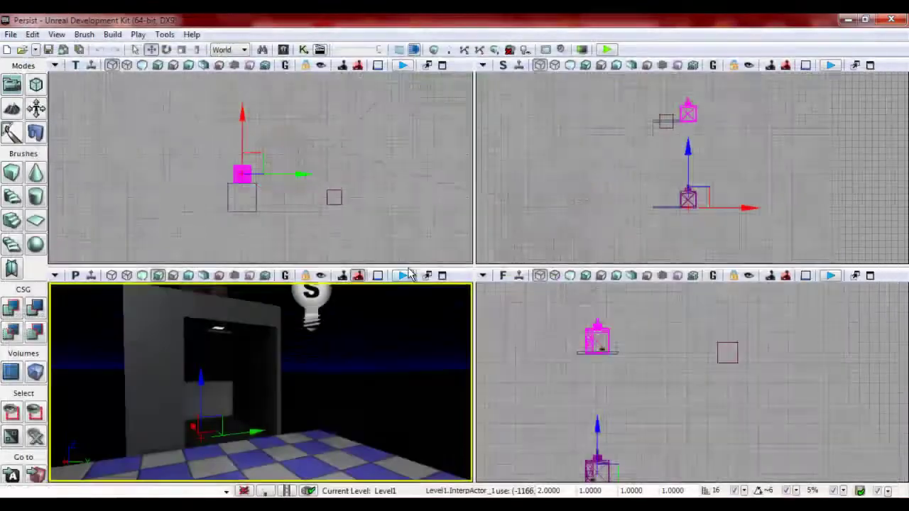
Step: Play-test from the checkered floor in front of the elevator, enter it to check the ride down, and end the preview
right_drag(377, 412, 308, 433)
right_click(308, 432)
click(355, 413)
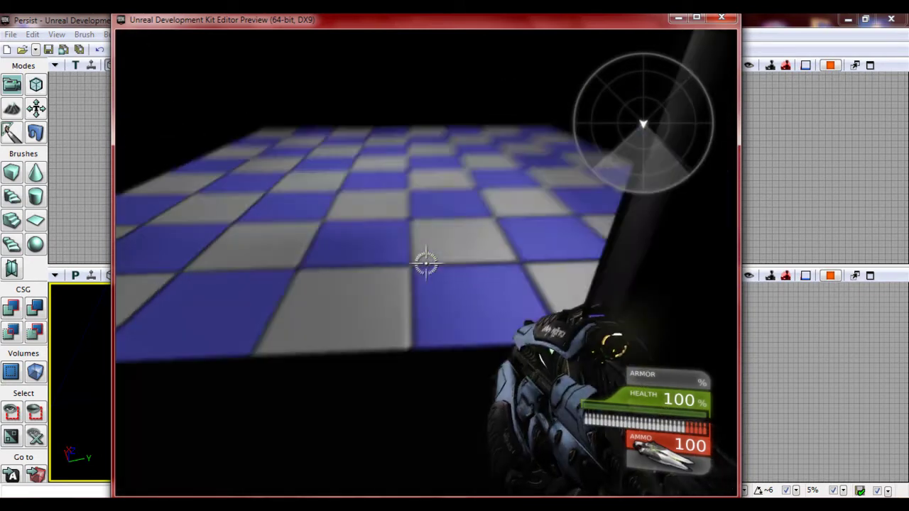
key(w)
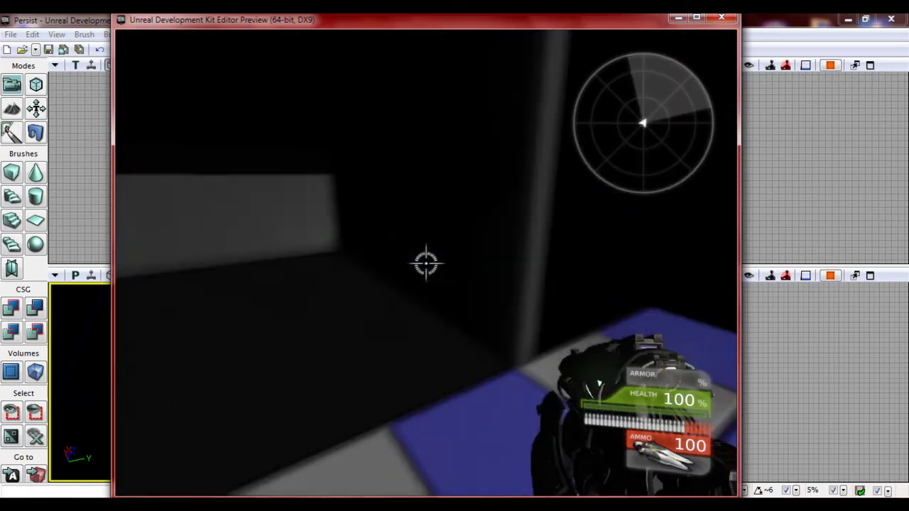
key(s)
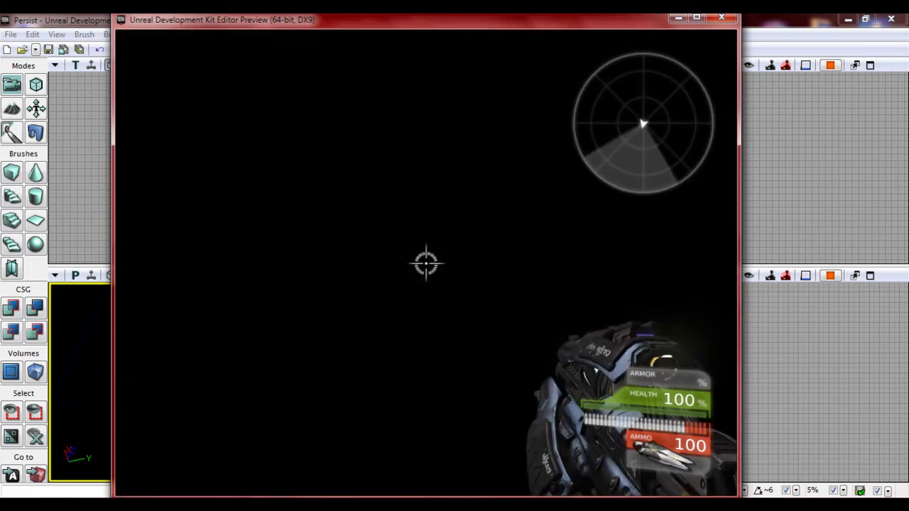
key(s)
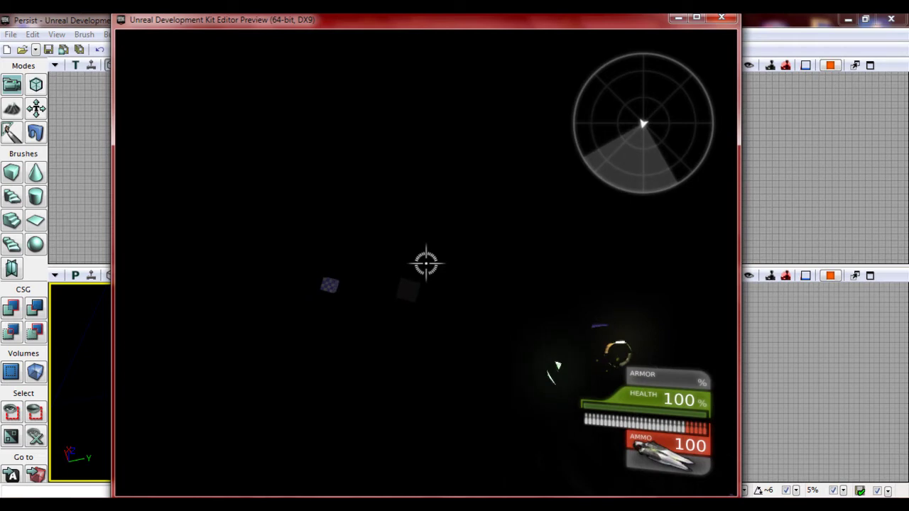
key(Escape)
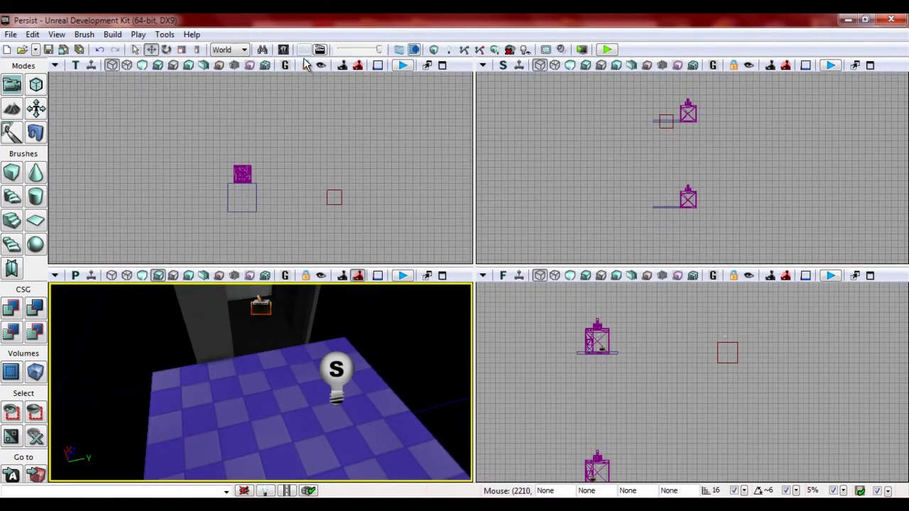
Step: Inspect the Trigger_0, Stream Levels and Matinee connections of the Level1 sequence in UnrealKismet, and close it
click(303, 50)
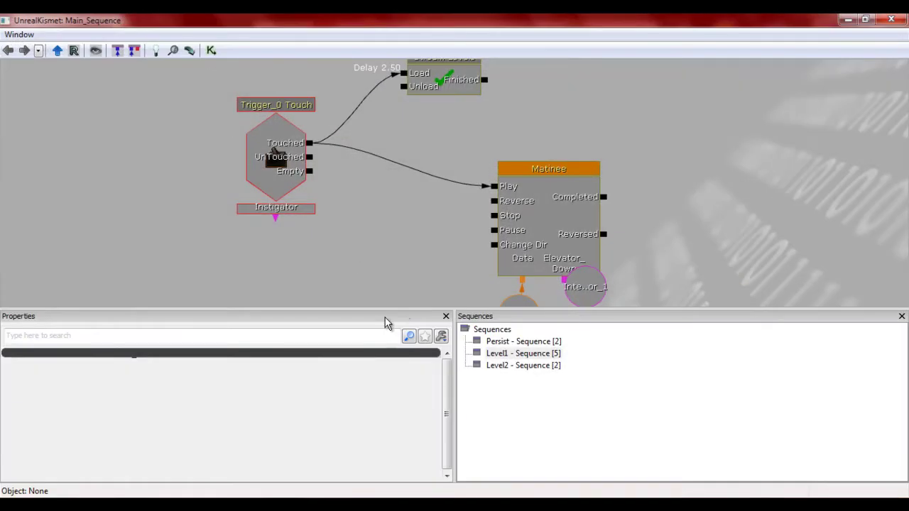
drag(558, 126, 527, 117)
drag(545, 151, 623, 169)
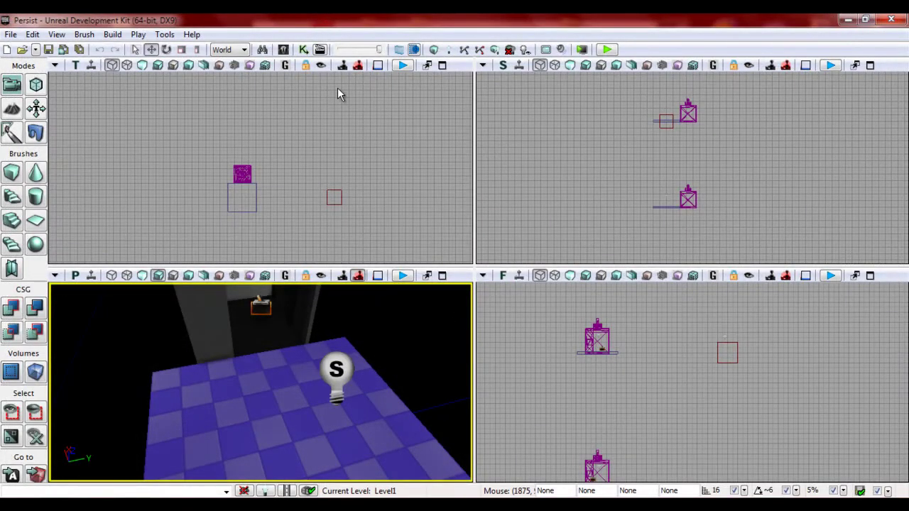
Step: Make Level2 the current level and select its lower elevator
right_drag(376, 363, 390, 401)
click(283, 50)
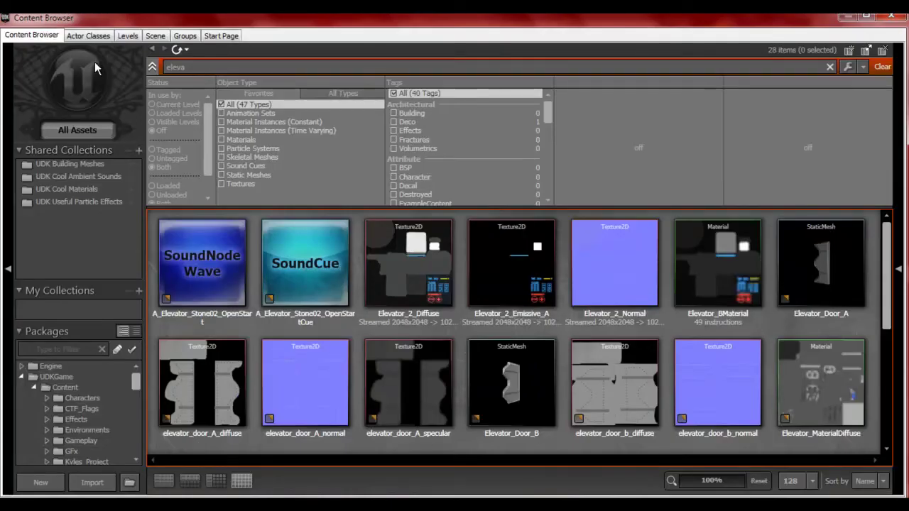
click(127, 48)
click(118, 127)
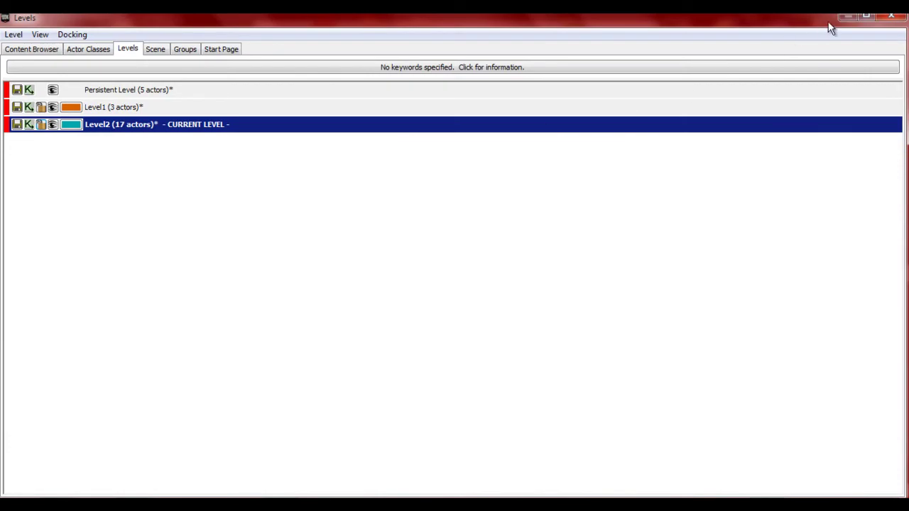
click(891, 16)
click(246, 328)
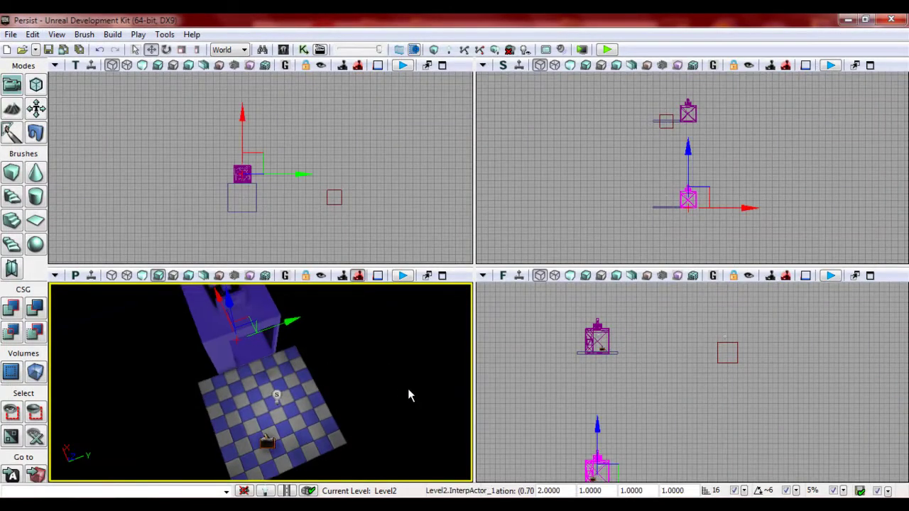
right_drag(408, 388, 431, 355)
Step: Add a Change Collision action to the Level2 Kismet sequence, with the selected elevator InterpActor_1 as its Target
click(301, 50)
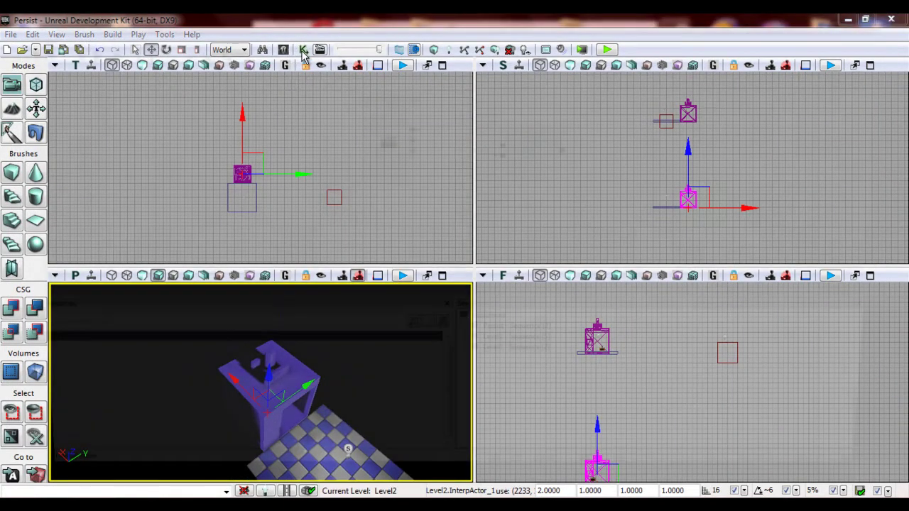
click(514, 366)
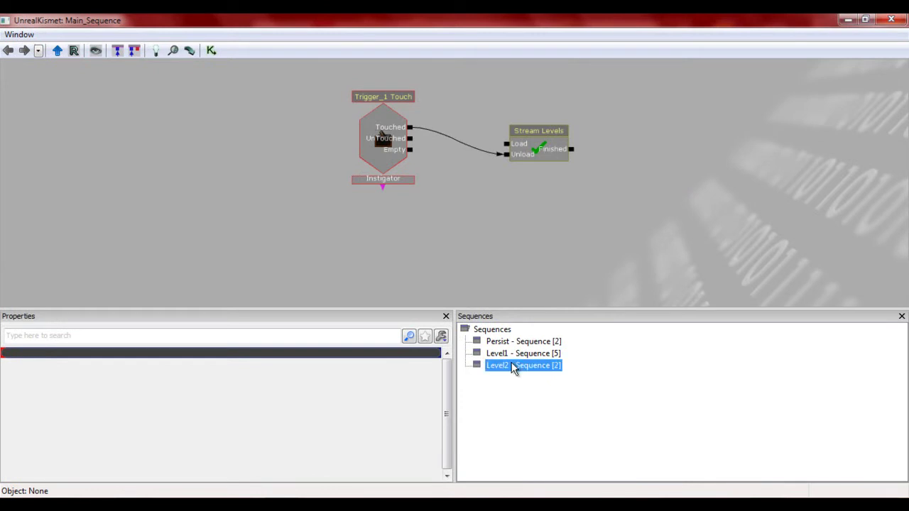
right_click(590, 178)
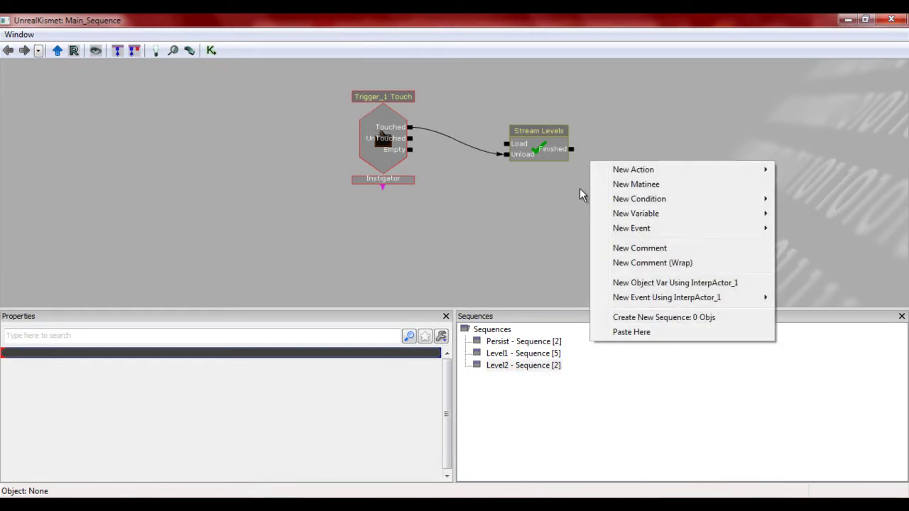
mouse_move(639, 170)
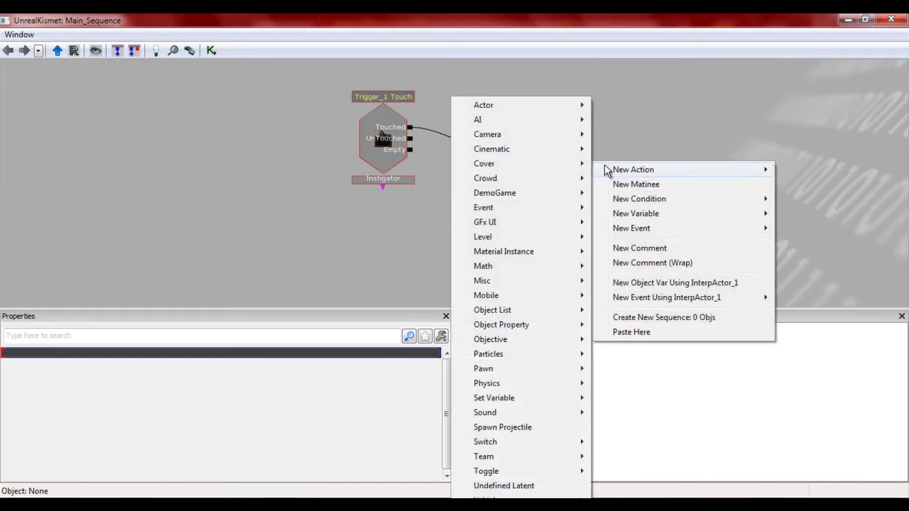
mouse_move(530, 112)
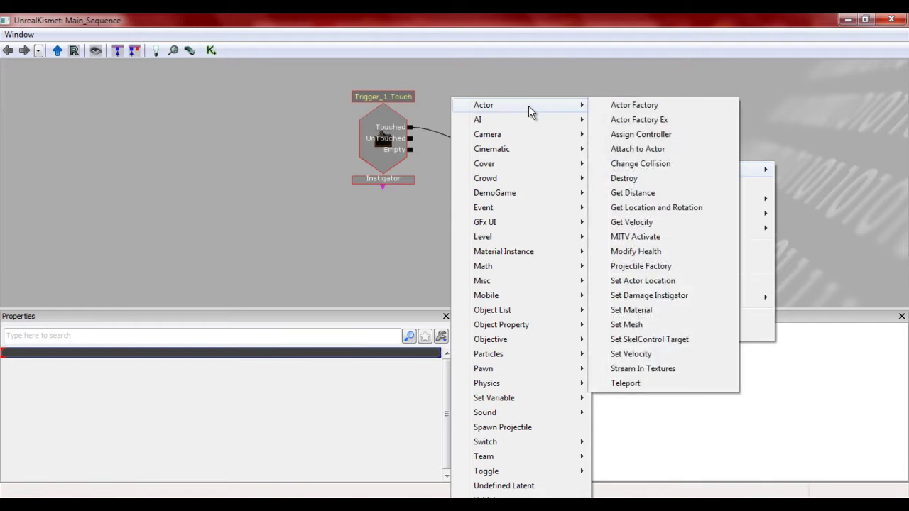
click(640, 163)
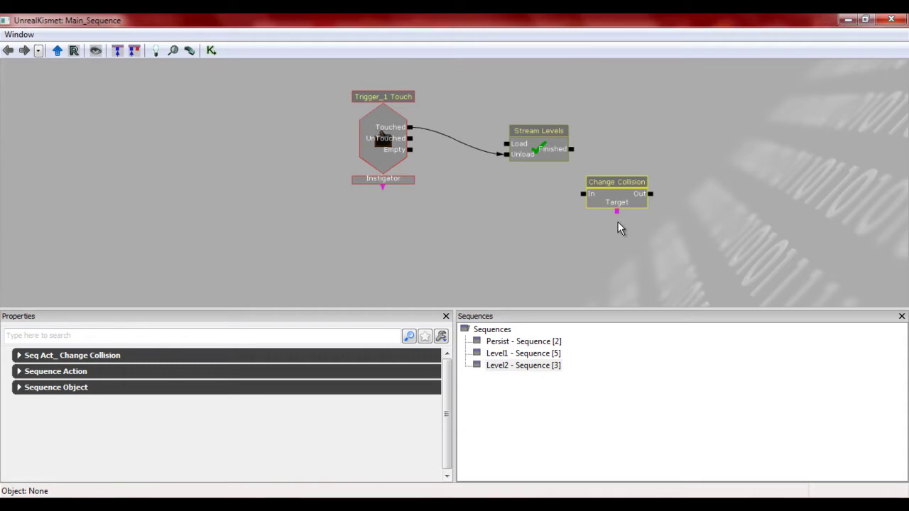
right_click(617, 211)
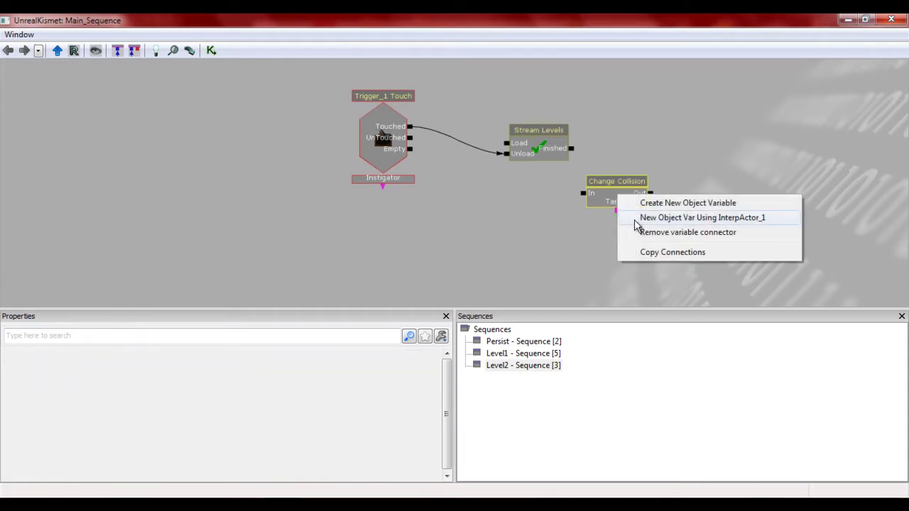
click(672, 218)
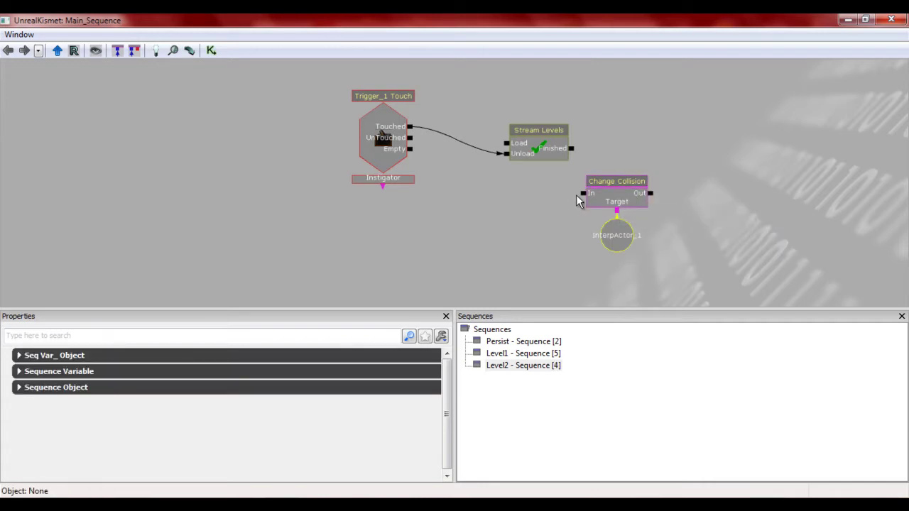
Step: Link Change Collision's In to Trigger_1's Touched, replace that link with a new Level Loaded event's Loaded and Visible output, and close UnrealKismet
drag(581, 194, 558, 135)
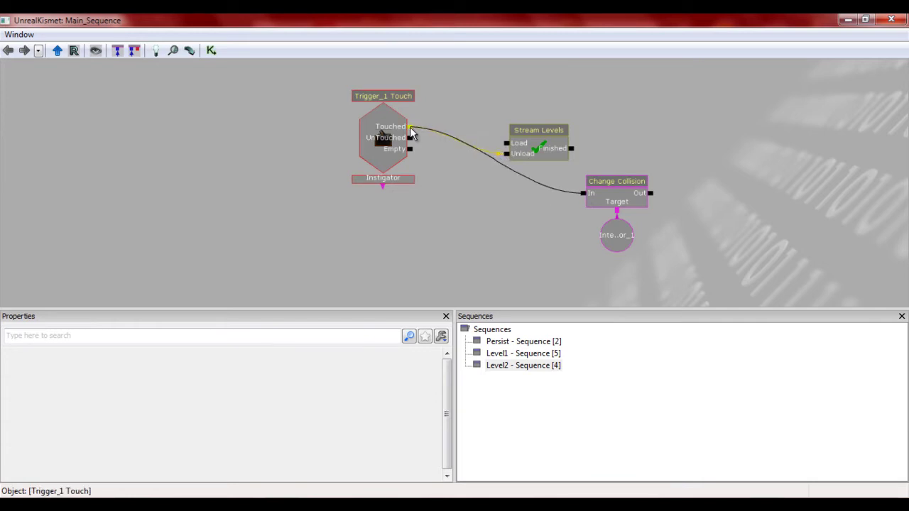
drag(410, 127, 365, 272)
right_click(365, 272)
mouse_move(421, 341)
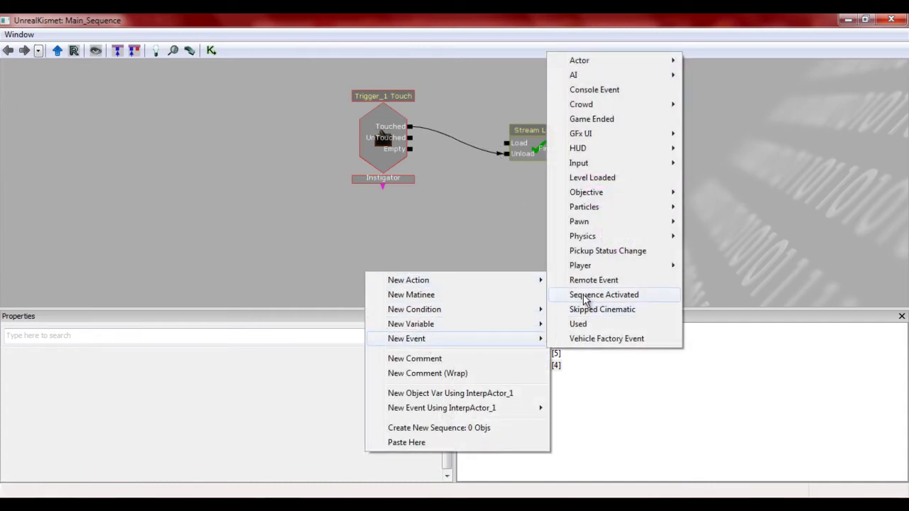
click(592, 178)
drag(500, 260, 503, 188)
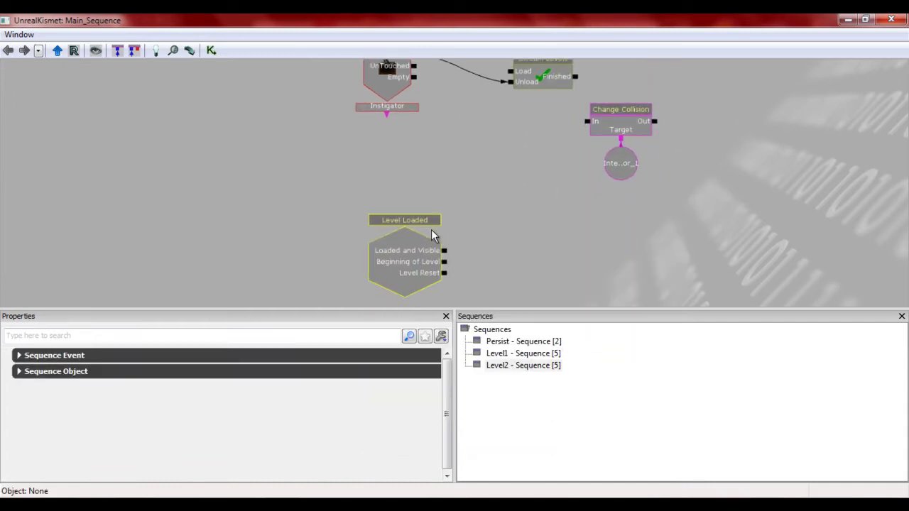
drag(419, 269, 585, 122)
drag(548, 163, 546, 206)
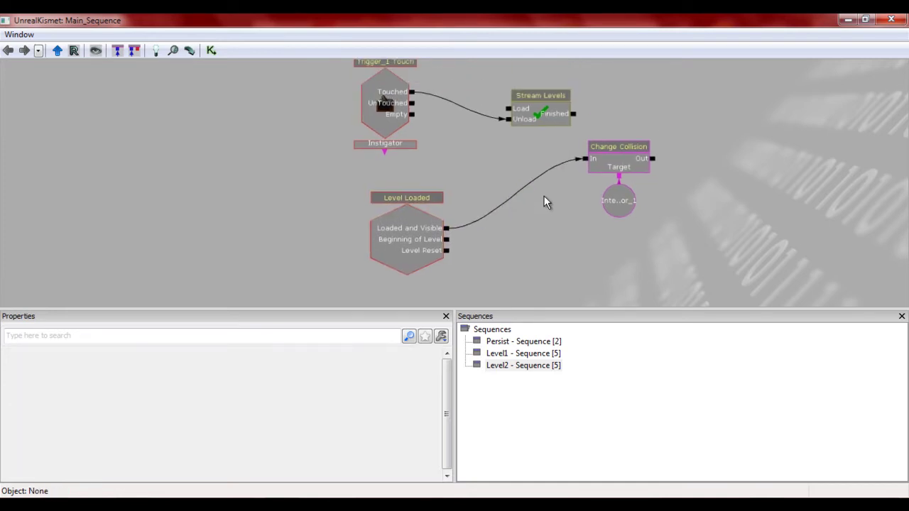
click(902, 23)
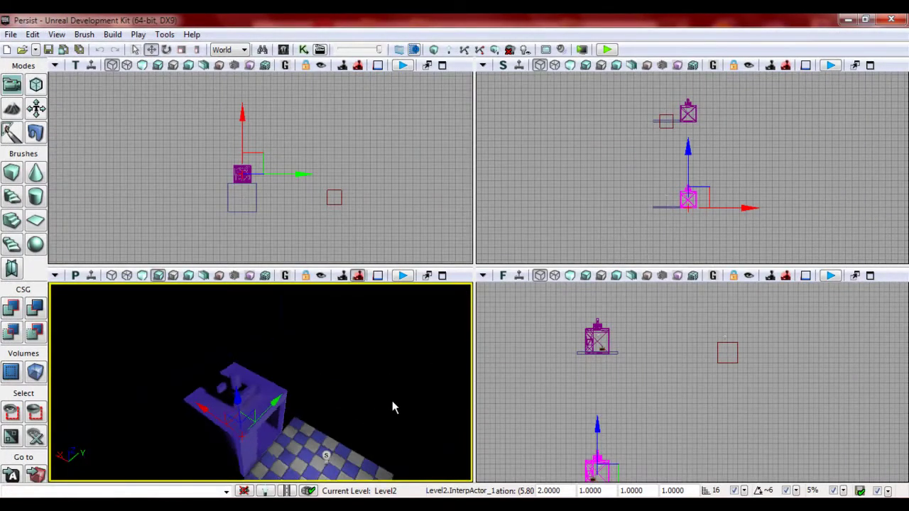
Step: Play-test from the upper checkered floor, ride the elevator down to check the streaming transition, and end the preview
right_drag(370, 351, 346, 412)
right_click(296, 392)
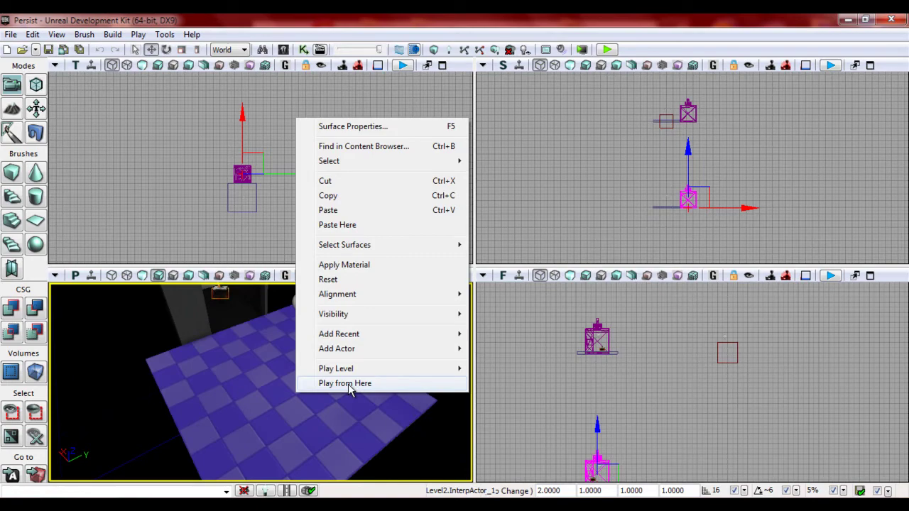
click(348, 384)
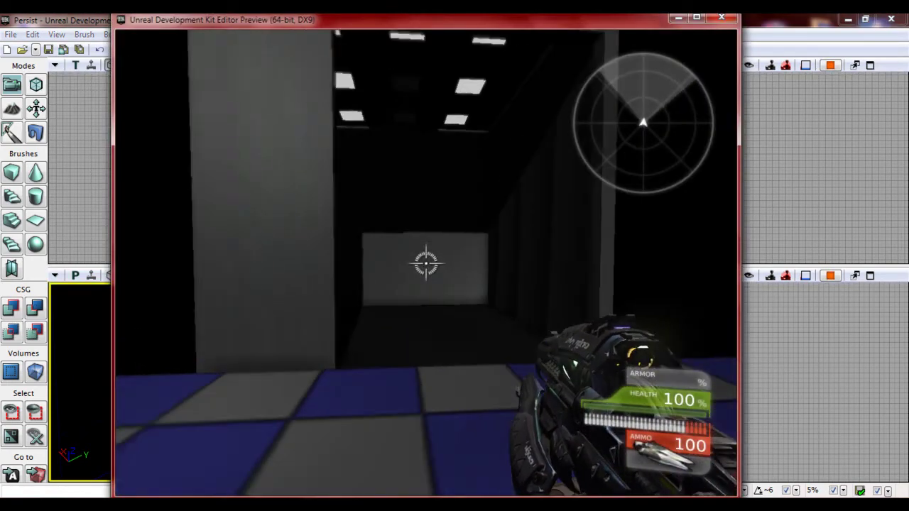
key(w)
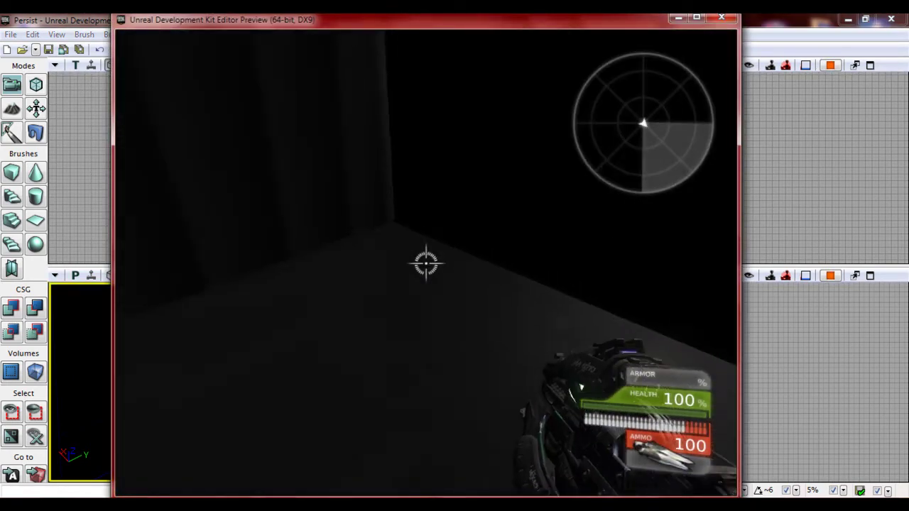
key(w)
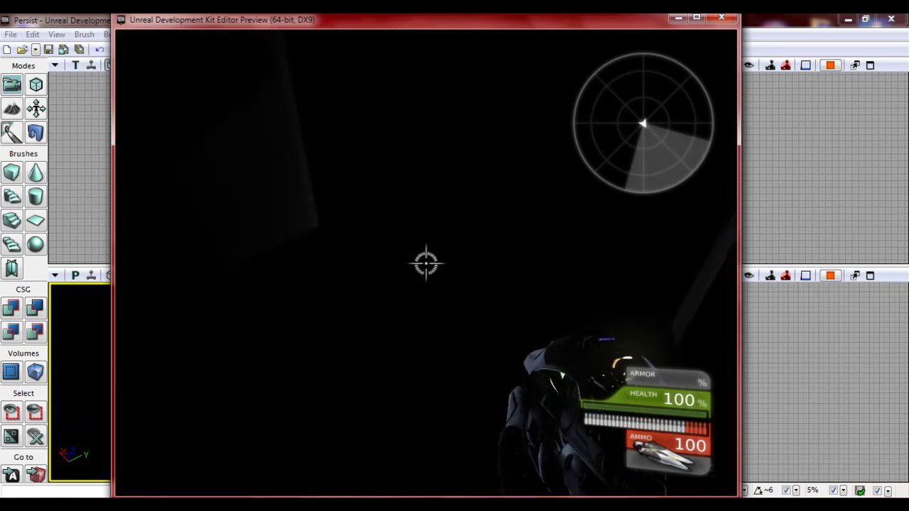
key(w)
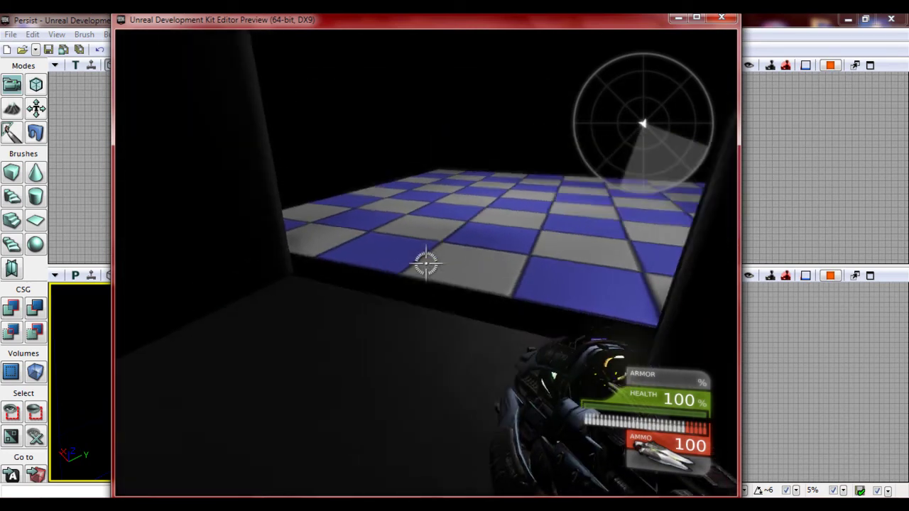
key(Escape)
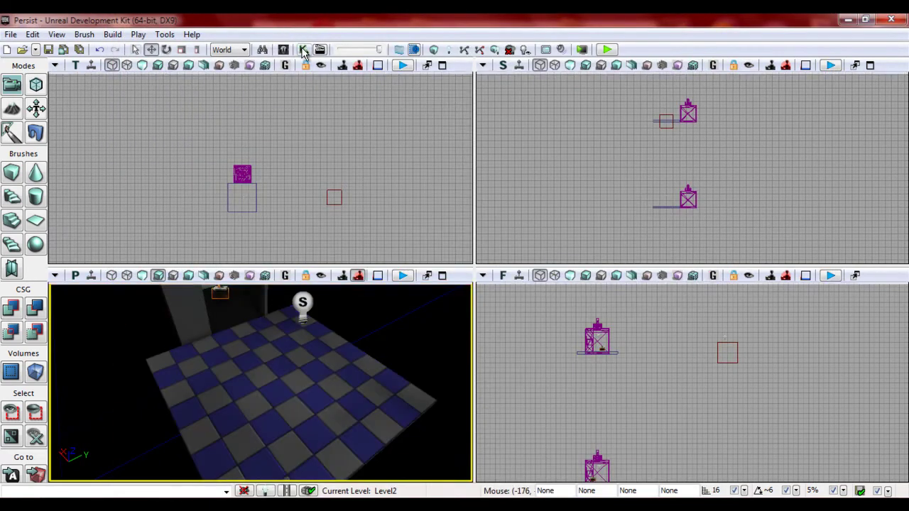
Step: Set the Collision Type of the Change Collision action in the Level2 sequence to COLLIDE_BlockAll
click(303, 50)
click(638, 170)
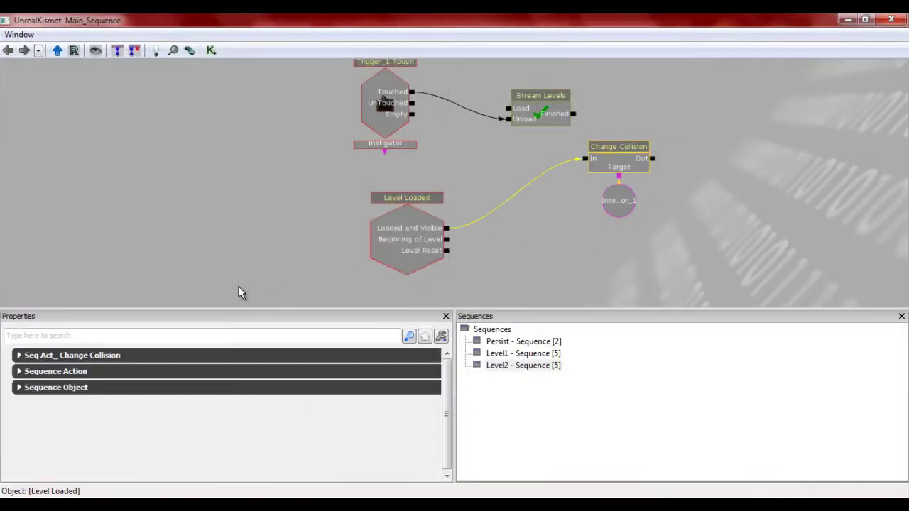
click(119, 355)
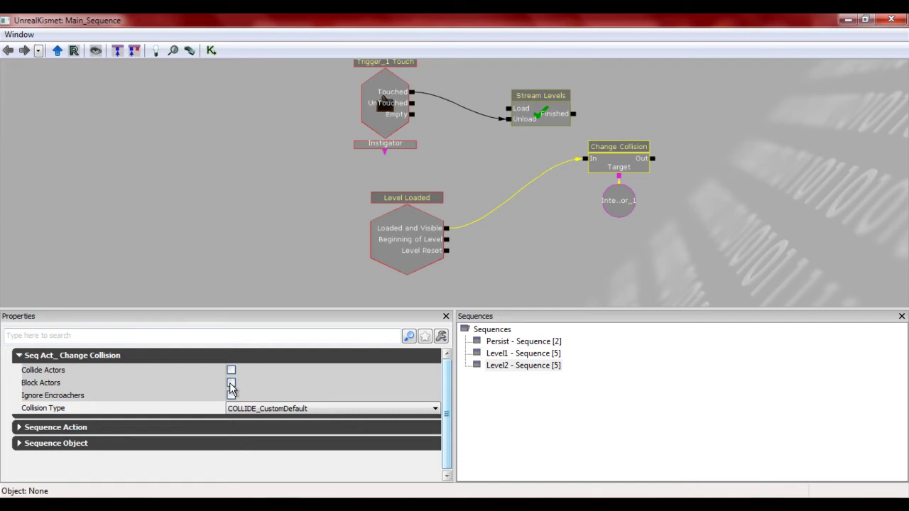
click(241, 408)
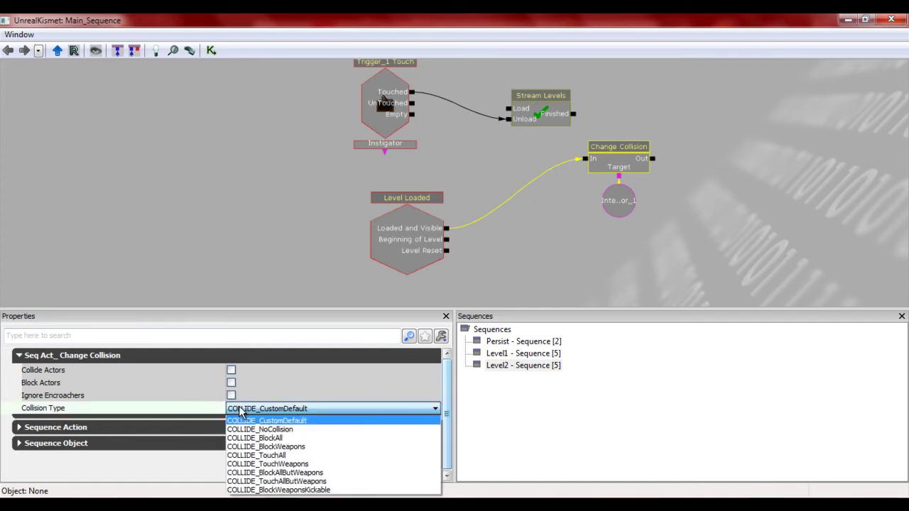
click(252, 438)
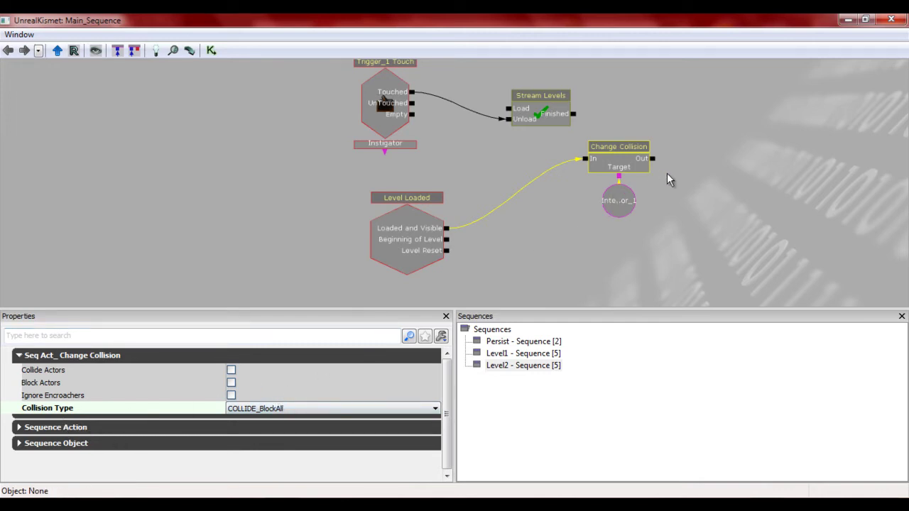
Step: Delete the Level Loaded event from the Level2 sequence
drag(667, 174, 622, 187)
click(384, 250)
key(Delete)
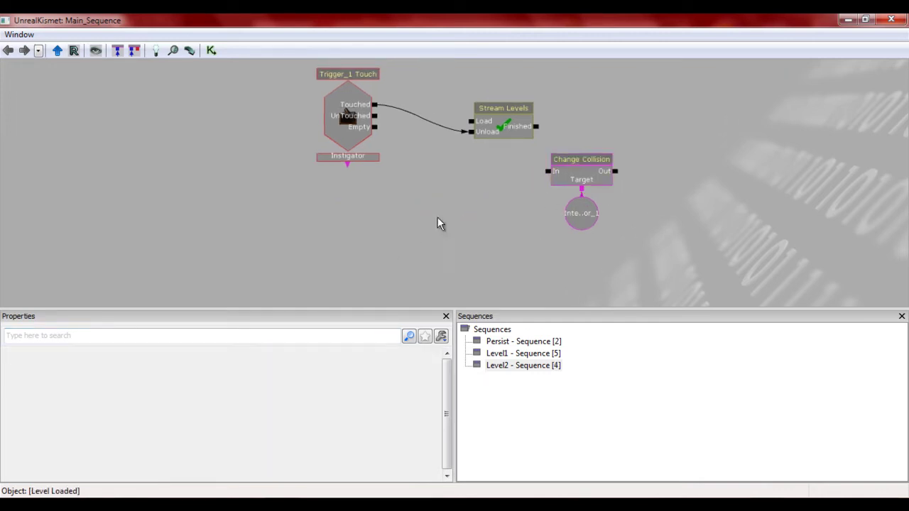
Step: Link Change Collision's In to Trigger_1's Touched output and move the Change Collision action below Stream Levels
drag(500, 195, 434, 200)
click(276, 123)
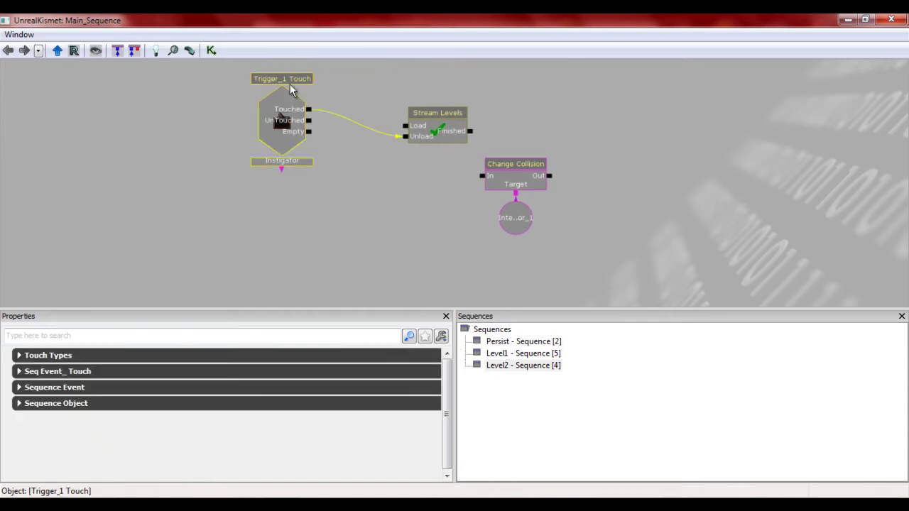
drag(481, 175, 311, 108)
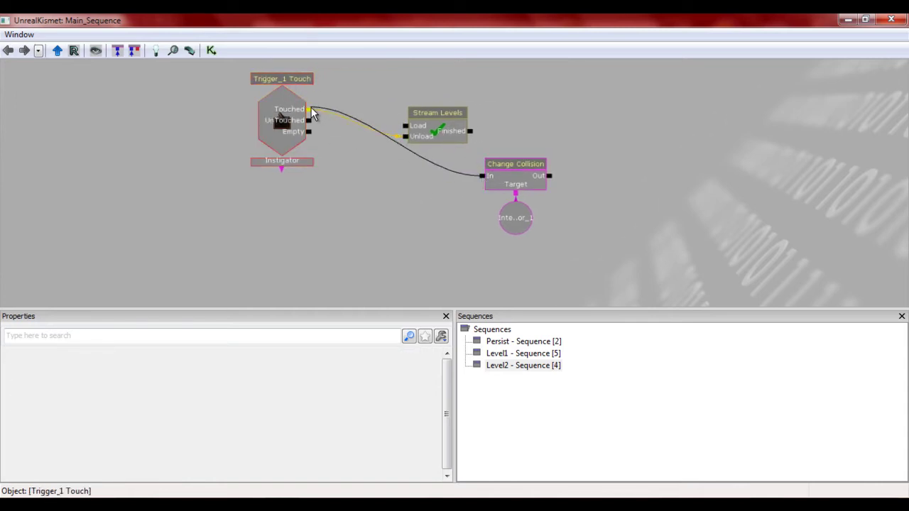
click(487, 164)
drag(520, 181, 470, 190)
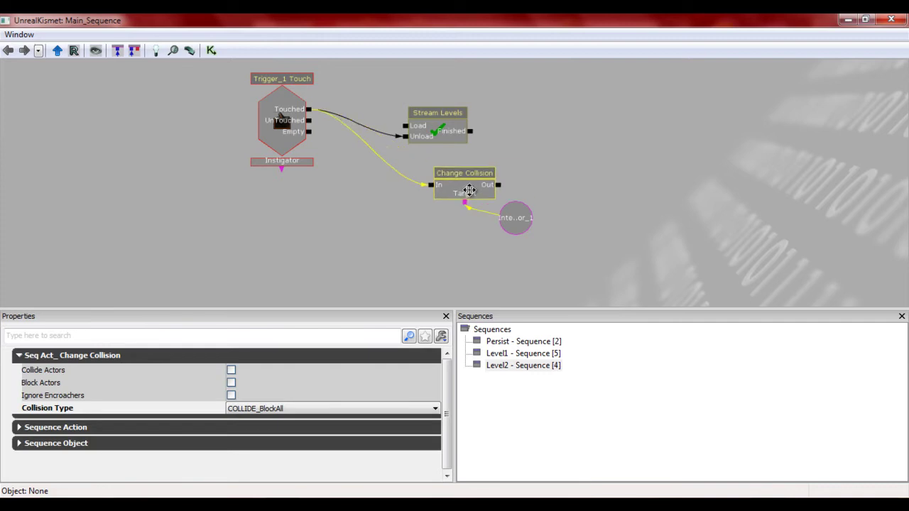
Step: Place the elevator's object variable directly beneath Change Collision, check the Stream Levels and Change Collision properties, and close UnrealKismet
click(305, 135)
click(426, 124)
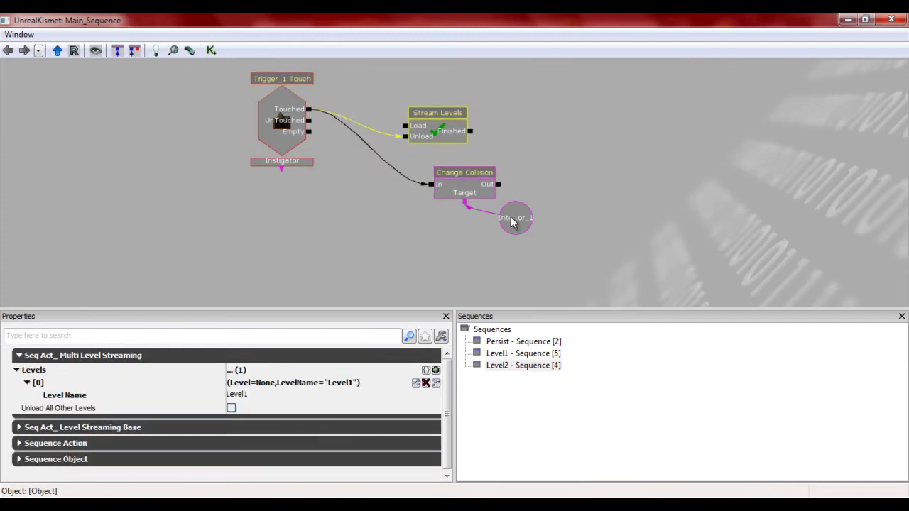
drag(513, 223, 469, 226)
click(452, 188)
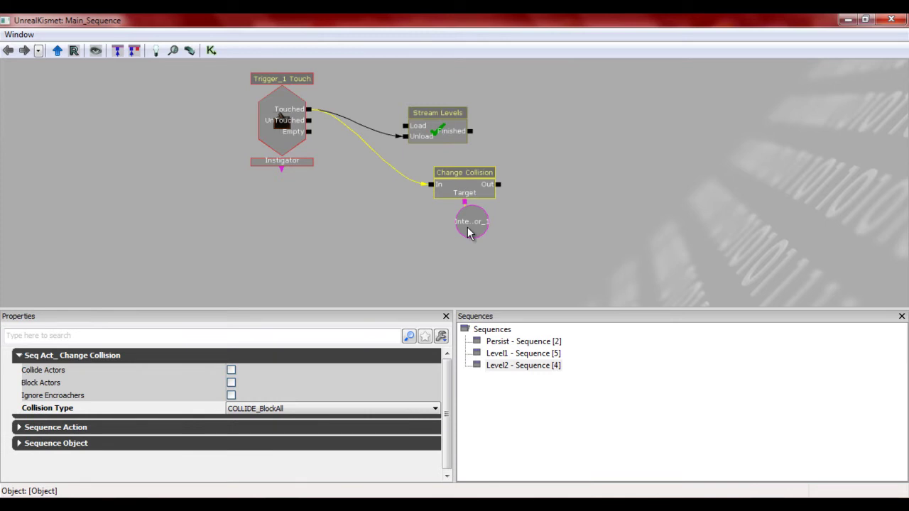
click(892, 21)
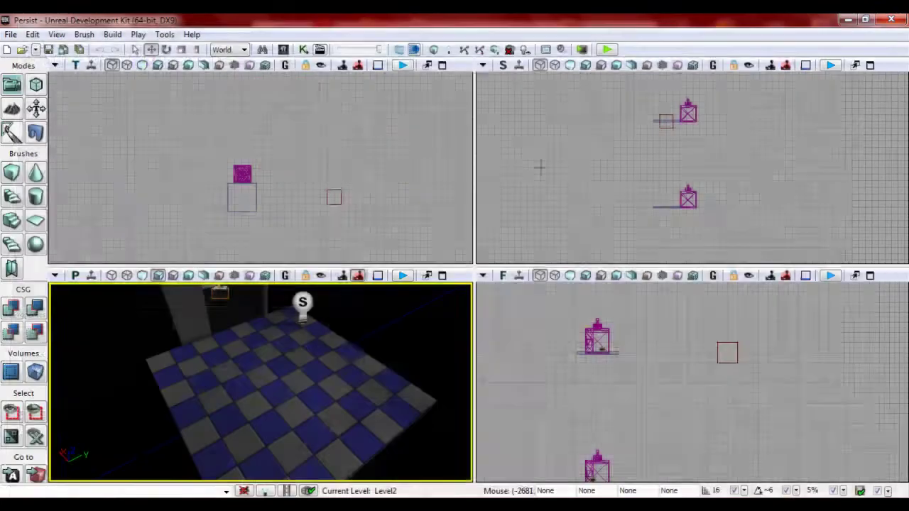
Step: Play-test from the checkered floor, walk in and out of the elevators to check collision and streaming, and end the preview
mouse_move(337, 385)
right_down()
mouse_move(360, 283)
mouse_move(328, 378)
right_up()
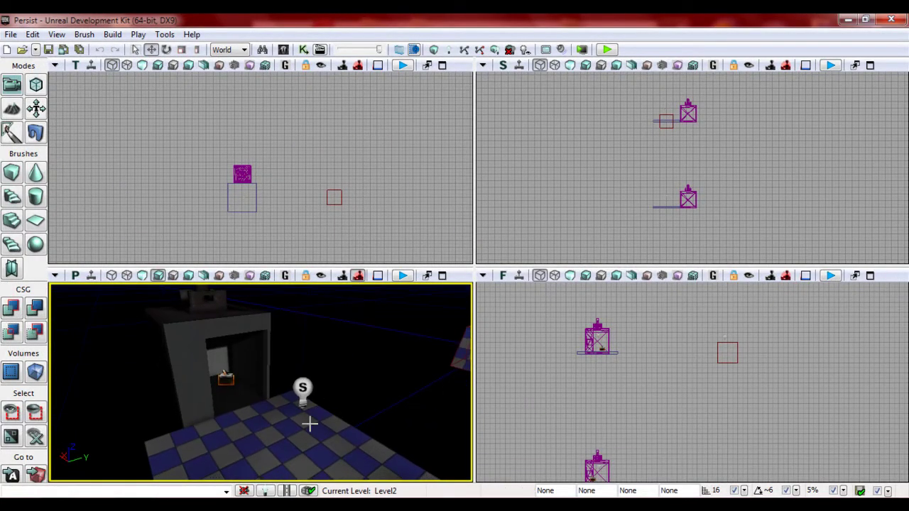
right_click(308, 421)
click(347, 402)
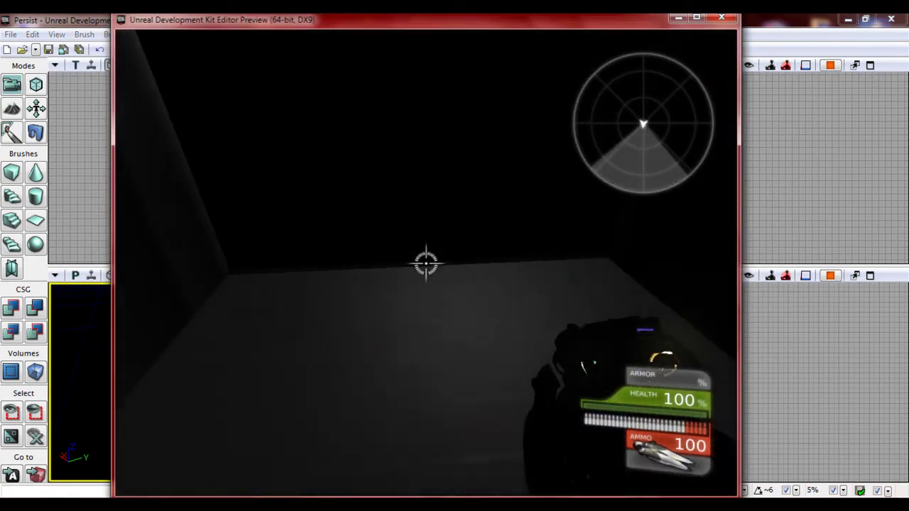
key(w)
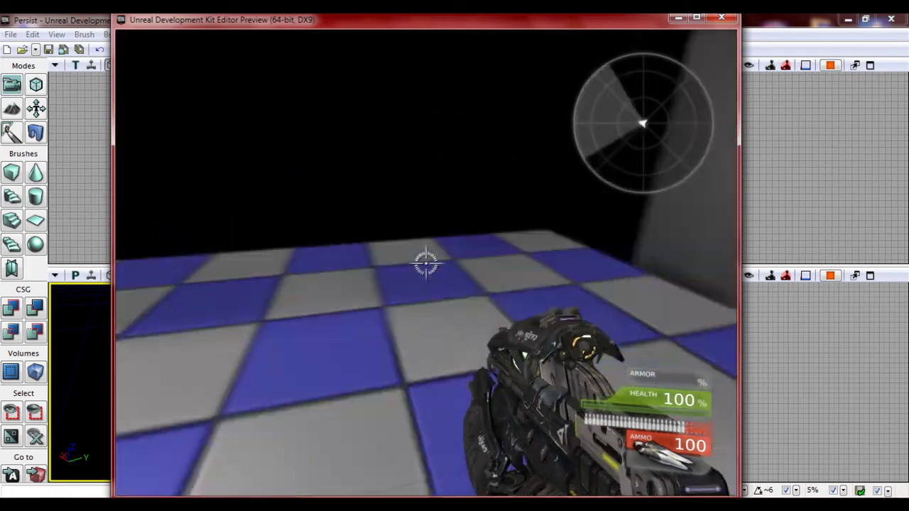
key(w)
key(w)
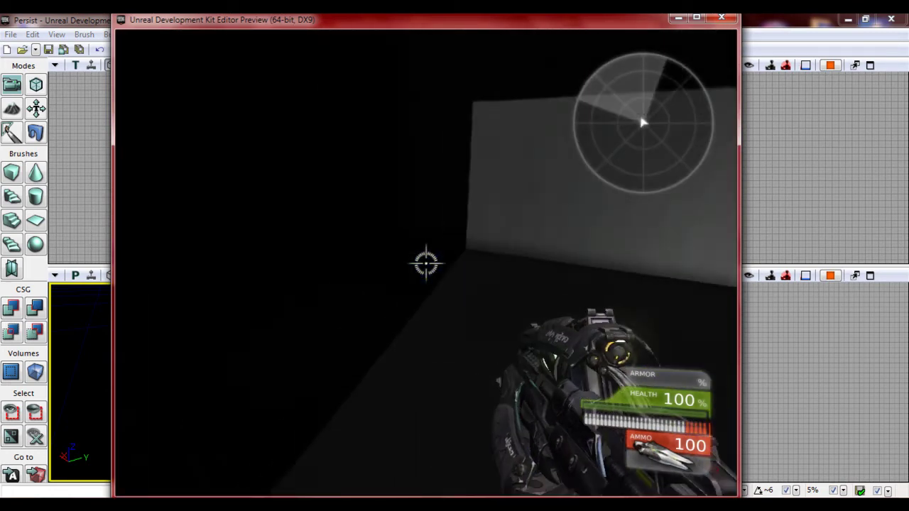
key(w)
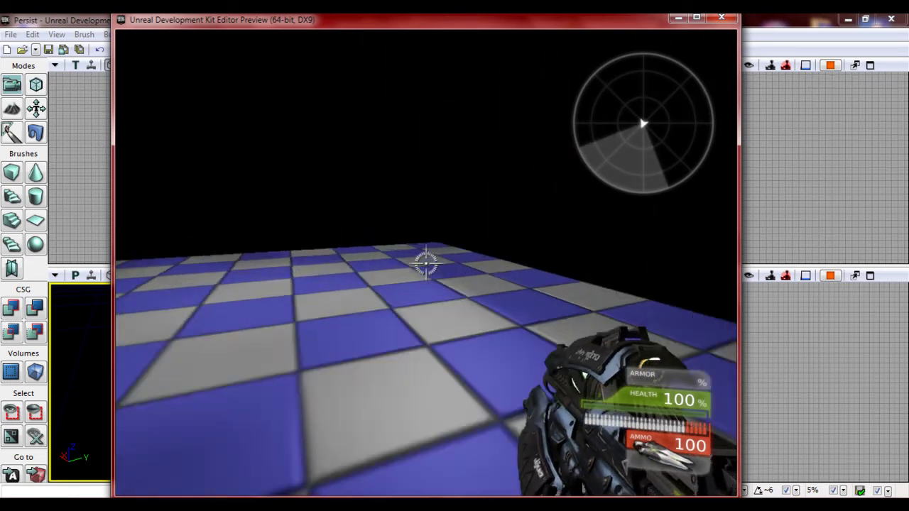
key(w)
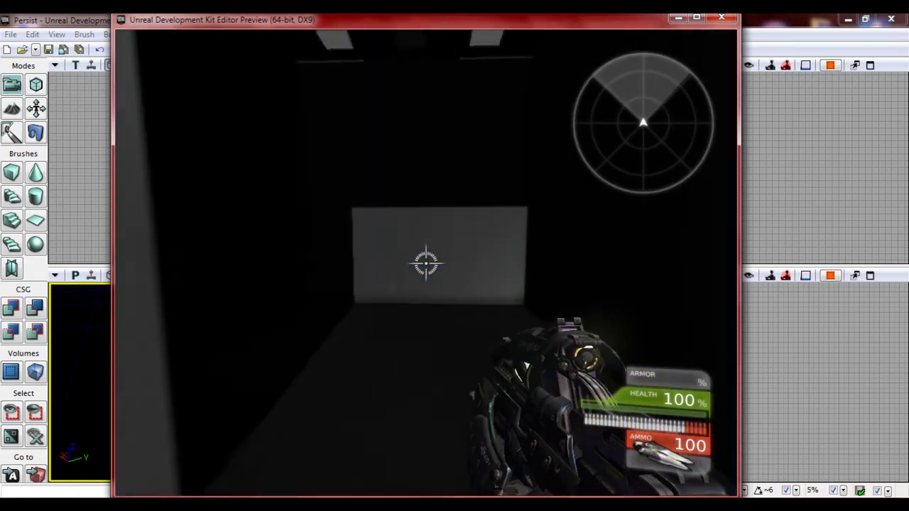
key(Escape)
key(Escape)
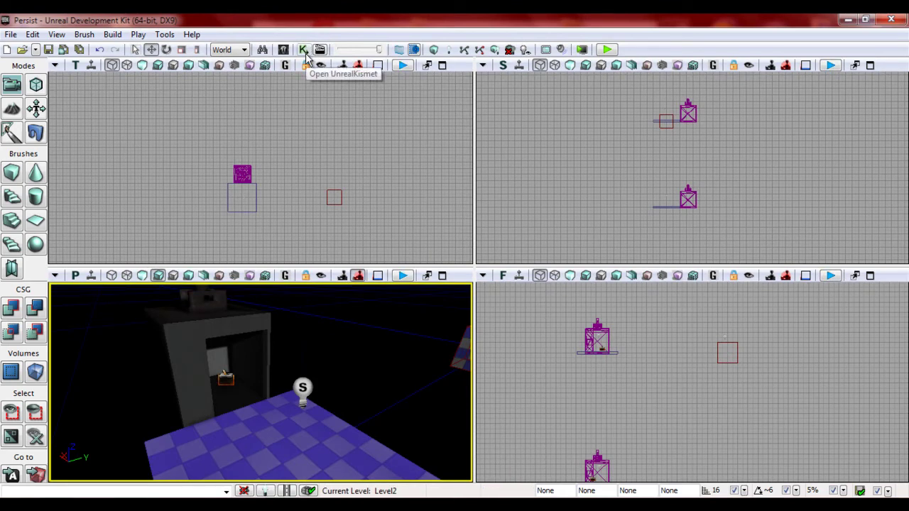
Step: Reopen UnrealKismet, add a new Matinee to the Level2 sequence, and place it with its data variable above Stream Levels
right_drag(306, 317, 302, 310)
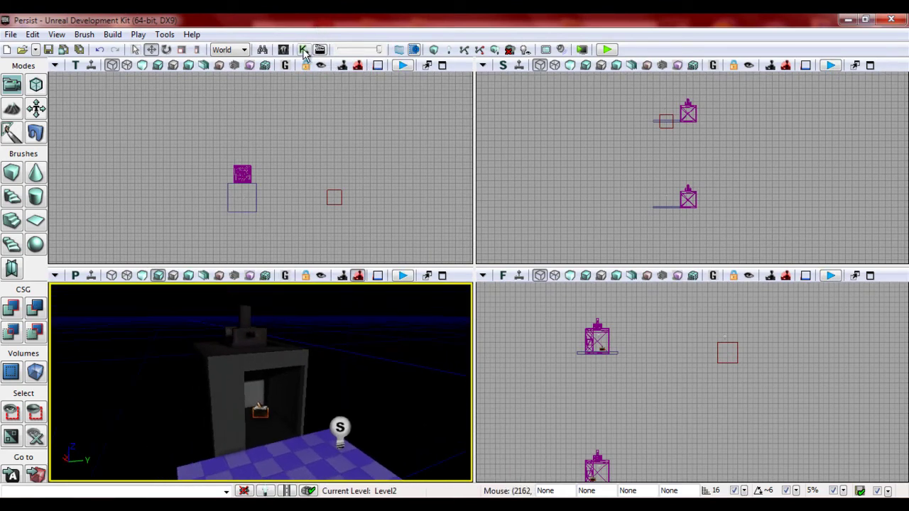
click(302, 50)
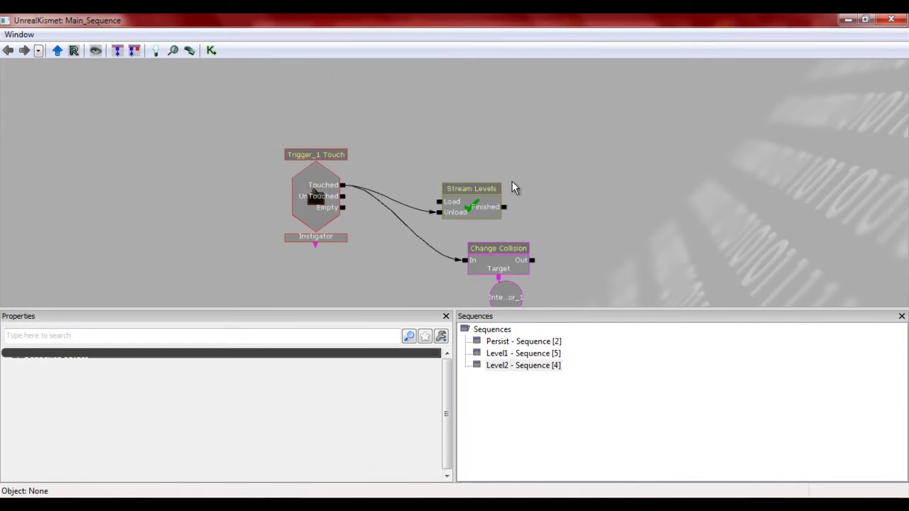
right_click(548, 160)
mouse_move(578, 215)
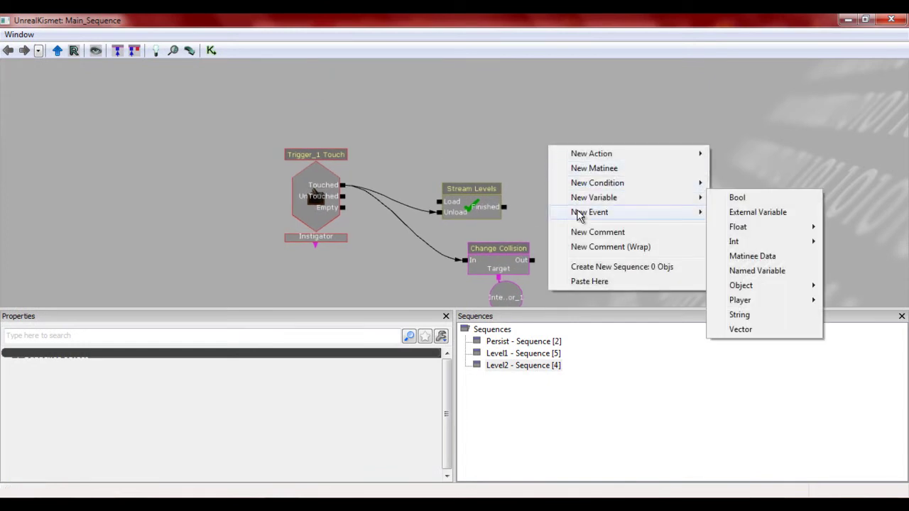
click(602, 169)
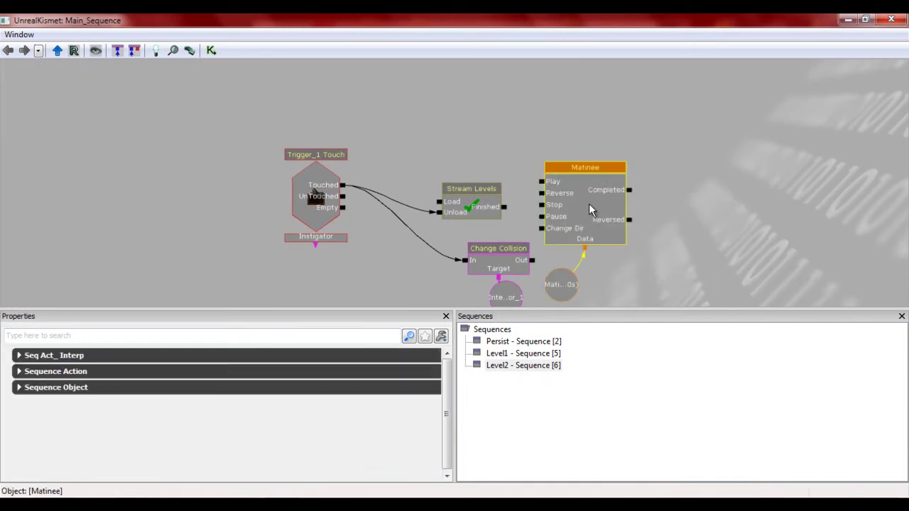
drag(589, 208, 580, 103)
drag(561, 285, 540, 162)
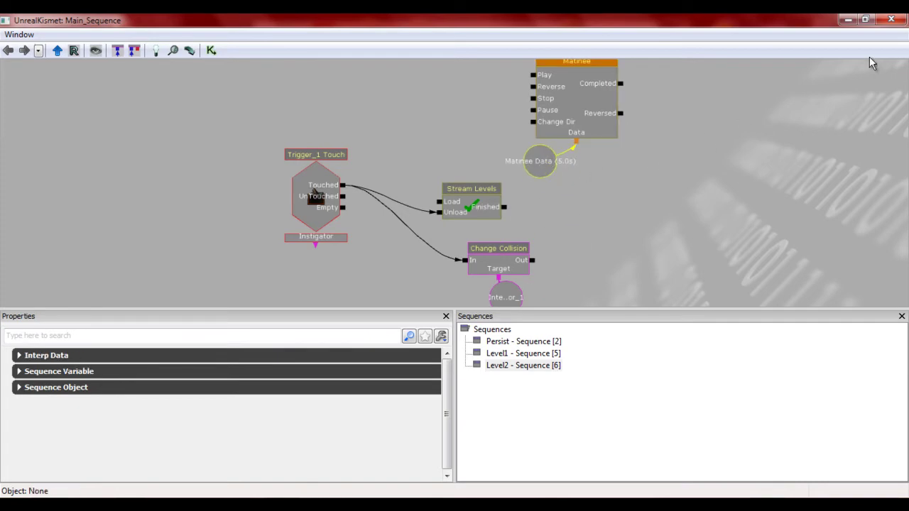
Step: Minimize UnrealKismet, select the Level2 elevator in the level, and restore the UnrealKismet window
click(849, 22)
click(287, 351)
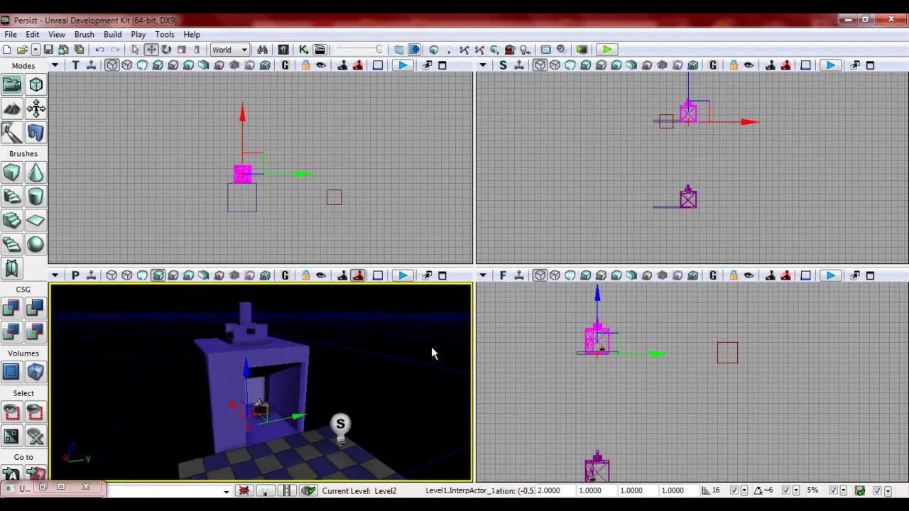
right_drag(431, 346, 410, 379)
click(287, 329)
right_drag(365, 343, 391, 296)
key(ctrl+z)
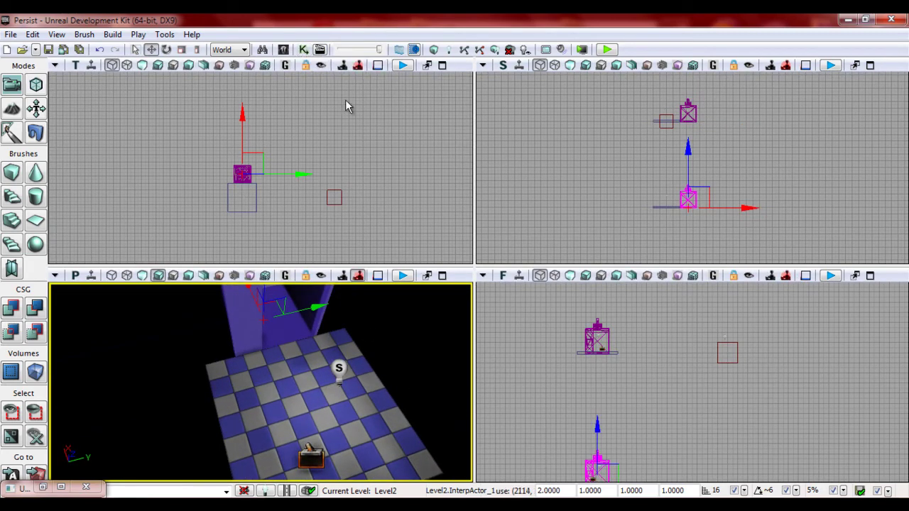
click(61, 487)
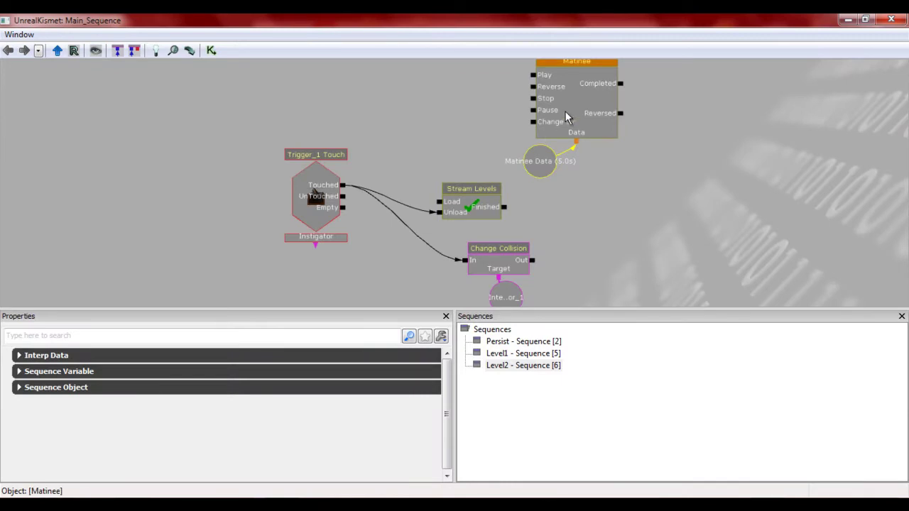
Step: Open the new Matinee, add an empty group named Elevator_Visable, and give it a Visibility track
click(565, 110)
double_click(565, 111)
right_click(429, 201)
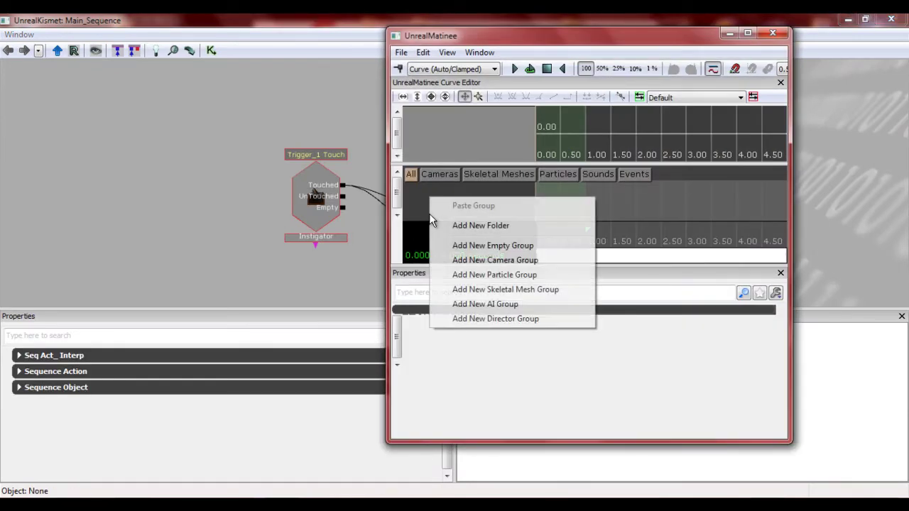
click(461, 247)
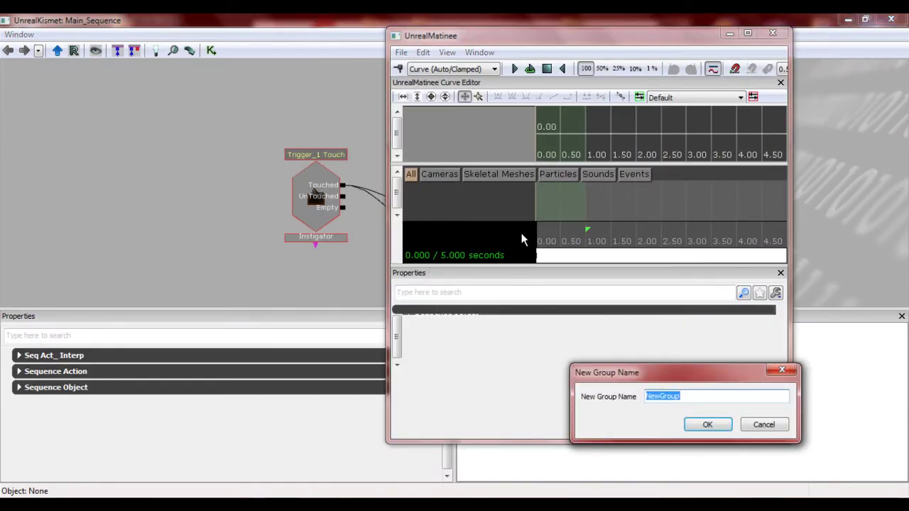
text(Elevator_Vias)
key(BackSpace)
key(BackSpace)
text(sable)
key(Return)
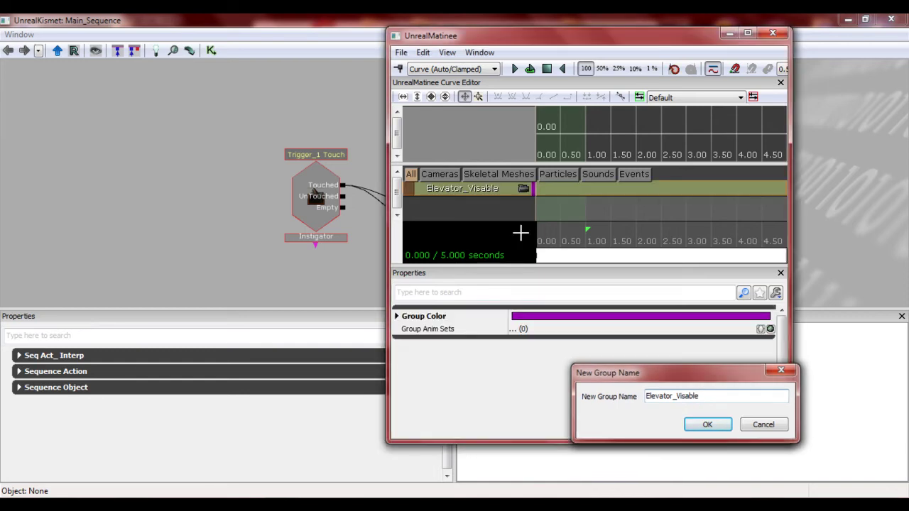
right_click(473, 197)
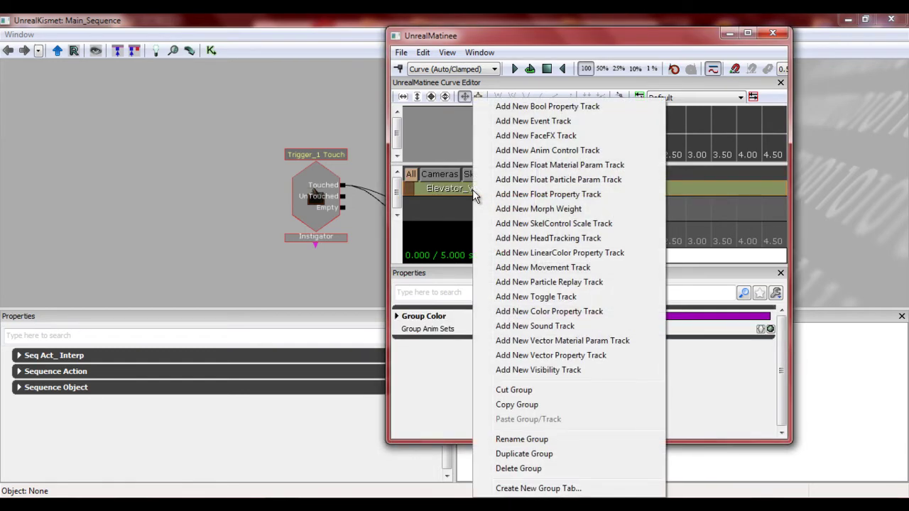
click(544, 370)
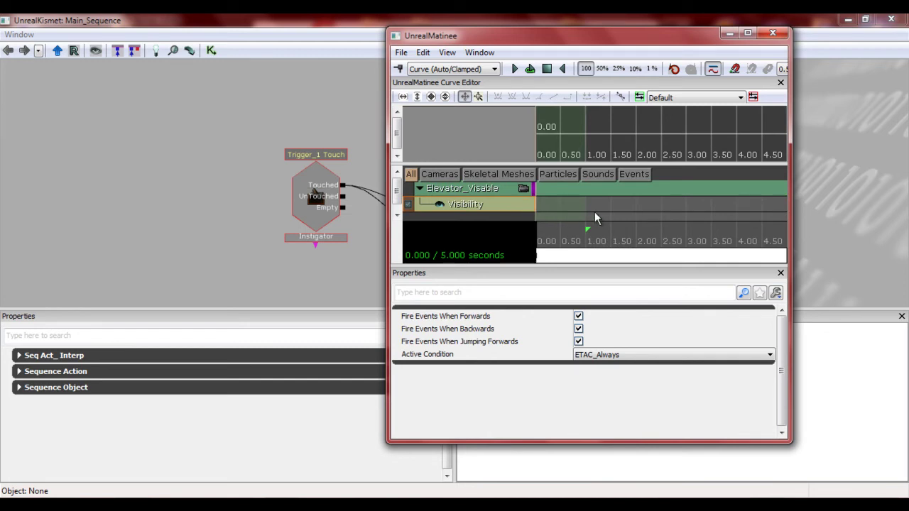
Step: Shorten the Matinee sequence to 0.010 seconds by moving its end marker close to the start
scroll(639, 216, down, 2)
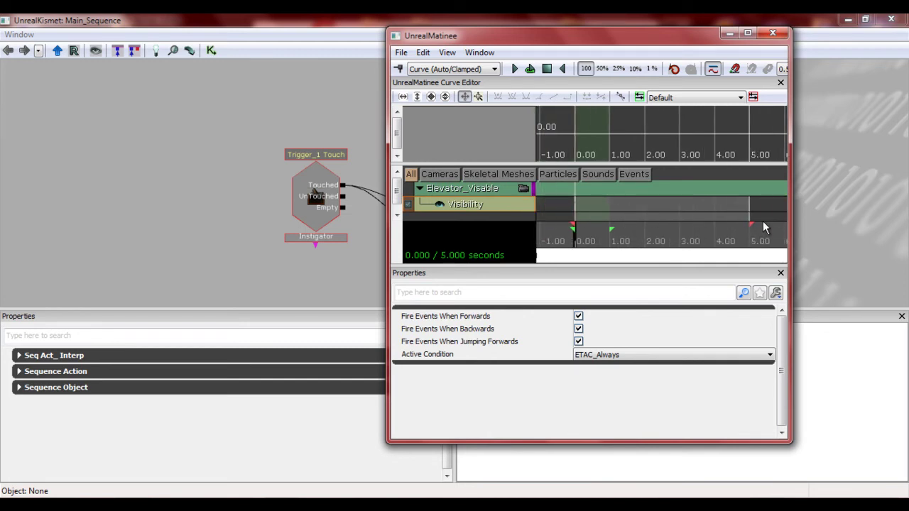
mouse_move(751, 222)
mouse_down()
mouse_move(643, 217)
mouse_move(574, 225)
mouse_up()
scroll(658, 207, up, 8)
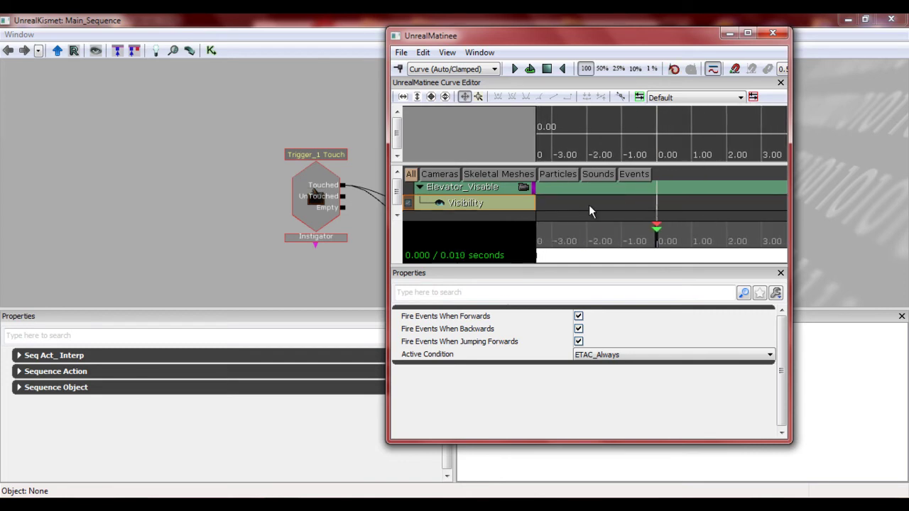
scroll(651, 226, up, 6)
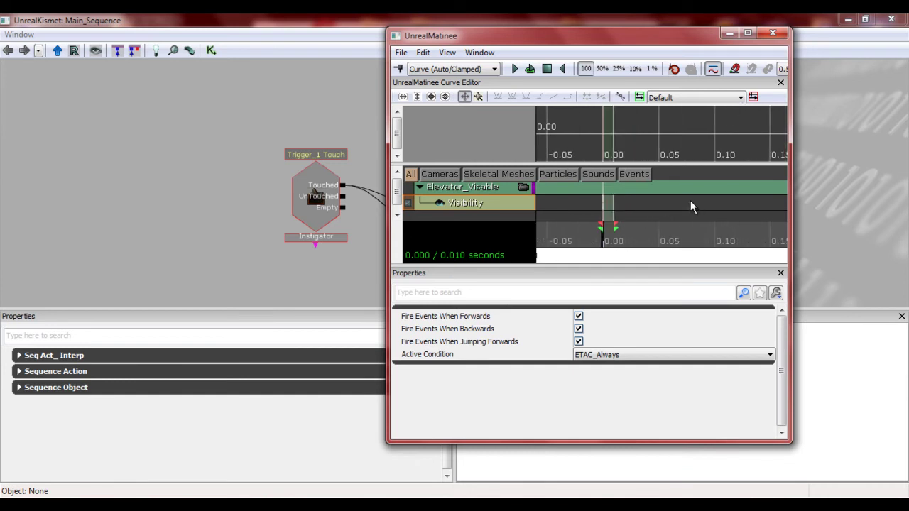
scroll(695, 236, up, 1)
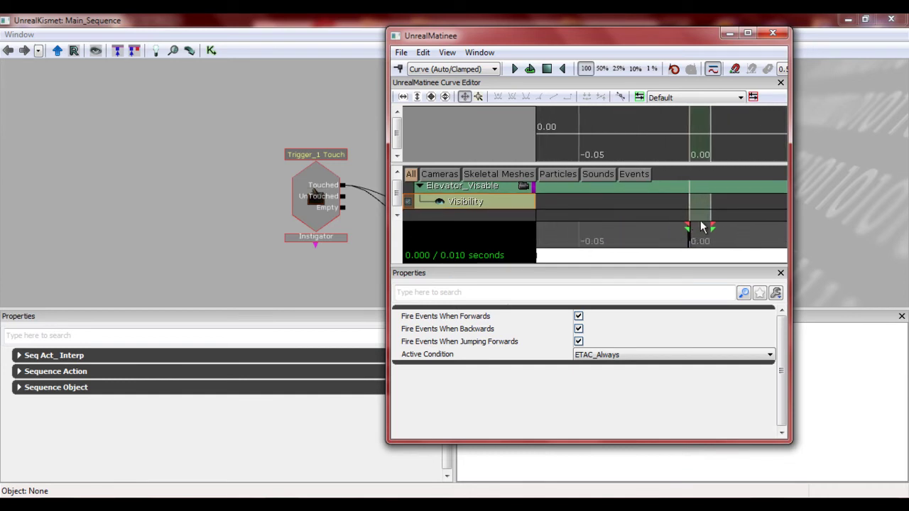
drag(712, 204, 710, 206)
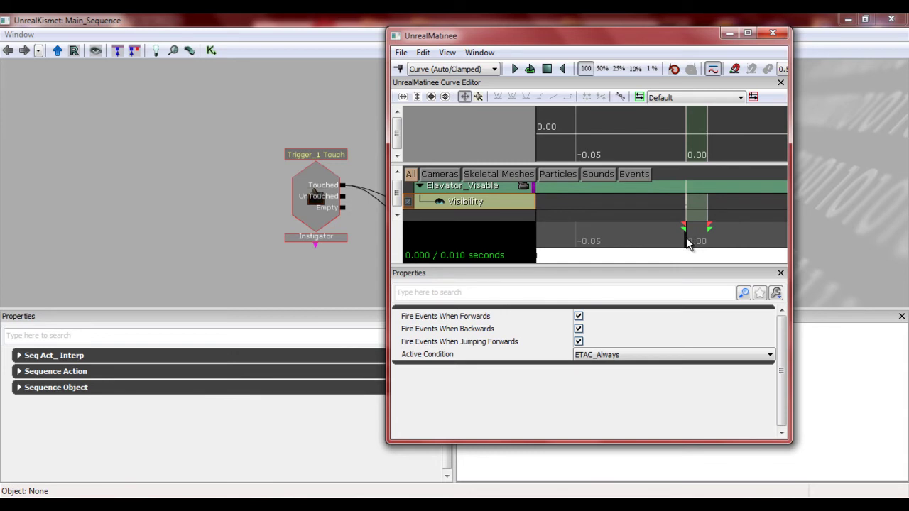
Step: Add a Toggle key to the Visibility track at 0.001 seconds and close the Matinee editor
mouse_move(686, 238)
mouse_down()
mouse_move(700, 244)
mouse_move(689, 243)
mouse_up()
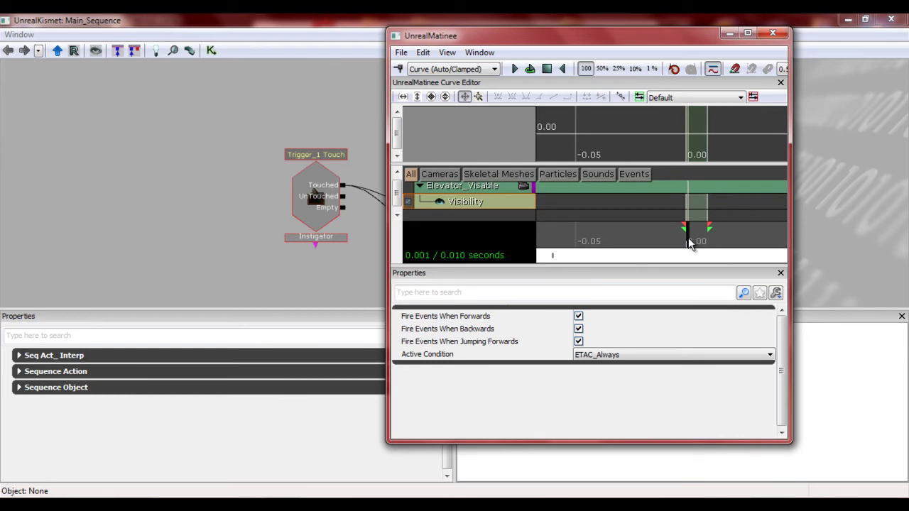
key(Return)
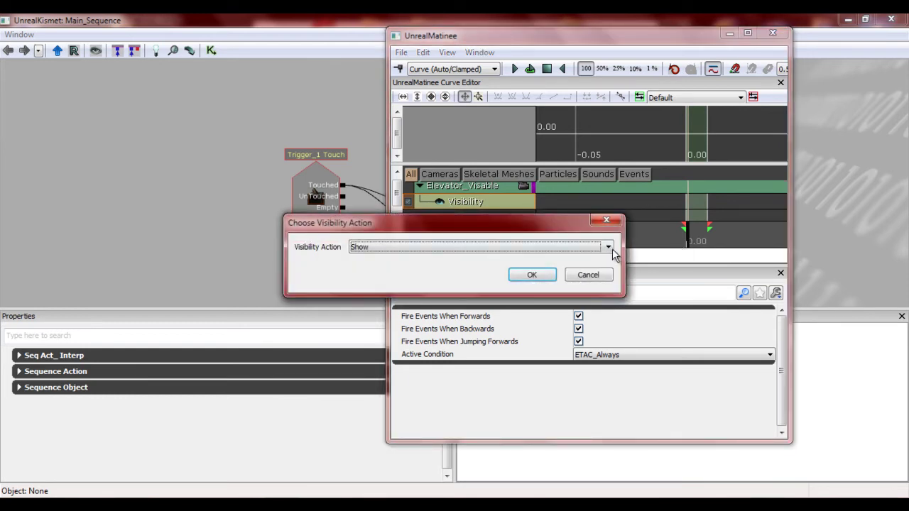
click(609, 248)
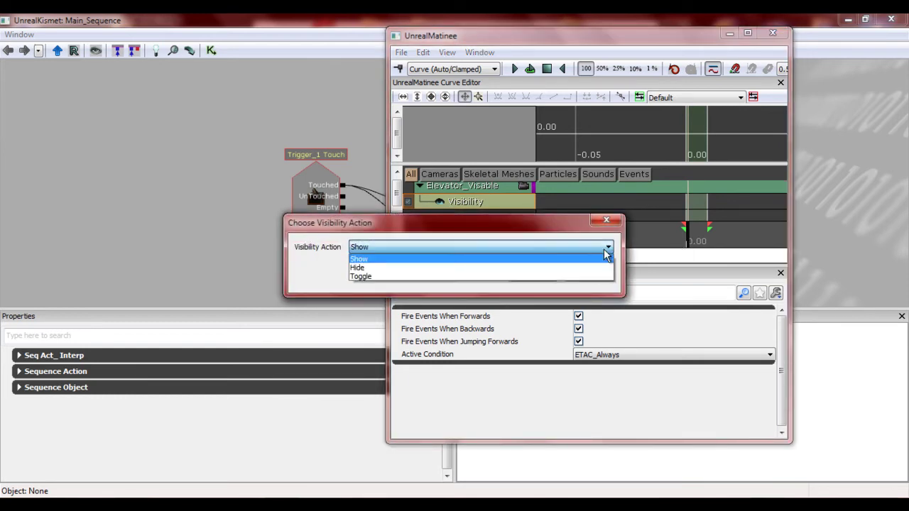
click(575, 277)
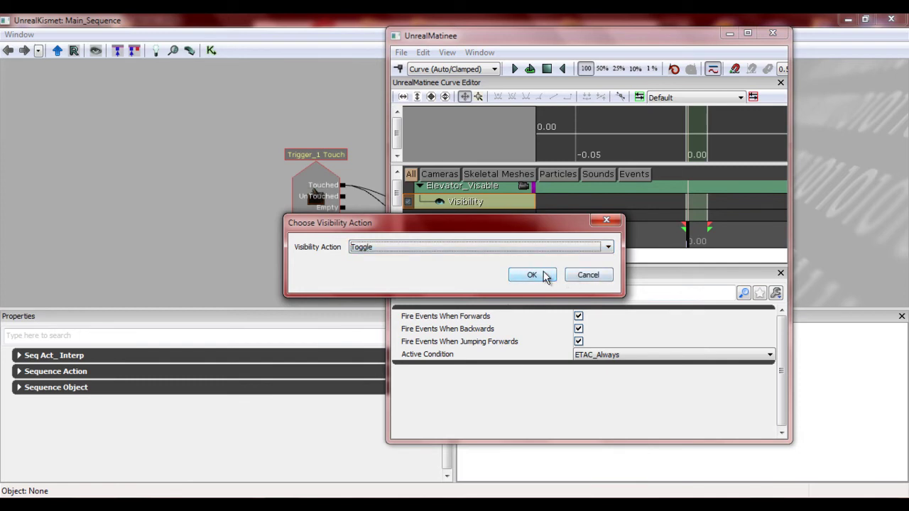
click(544, 275)
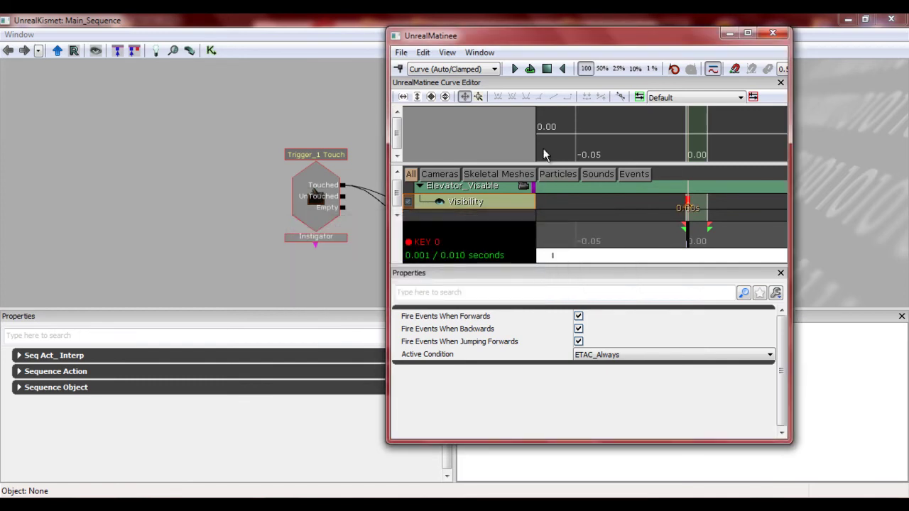
click(779, 35)
drag(555, 200, 512, 182)
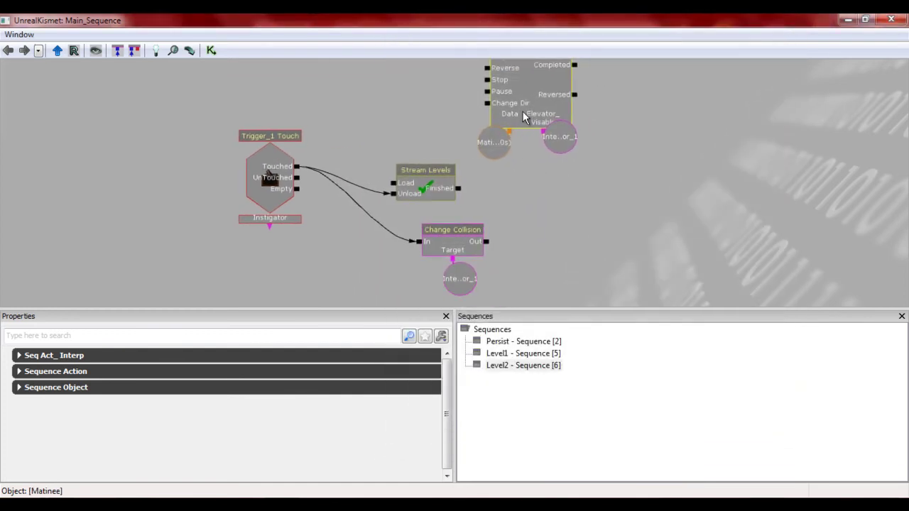
drag(523, 117, 532, 131)
click(507, 79)
drag(494, 69, 302, 190)
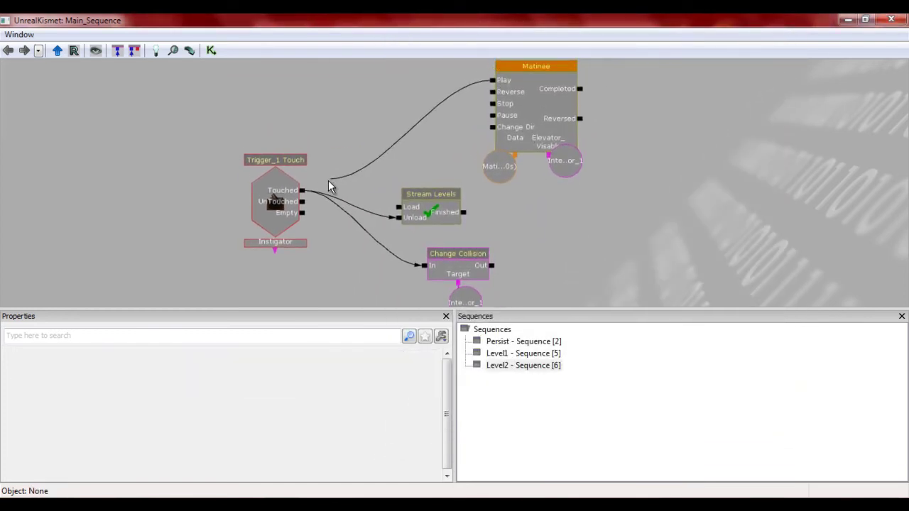
drag(440, 174, 422, 164)
Step: Add a Level Loaded event, place it above Trigger_1 Touch, and wire its Loaded and Visible output to the Matinee's Play input
right_click(356, 115)
mouse_move(396, 167)
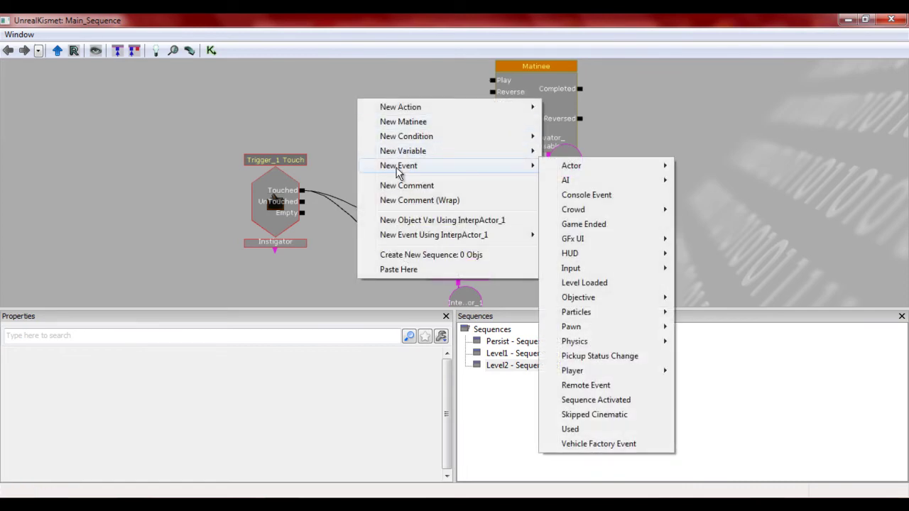
click(613, 283)
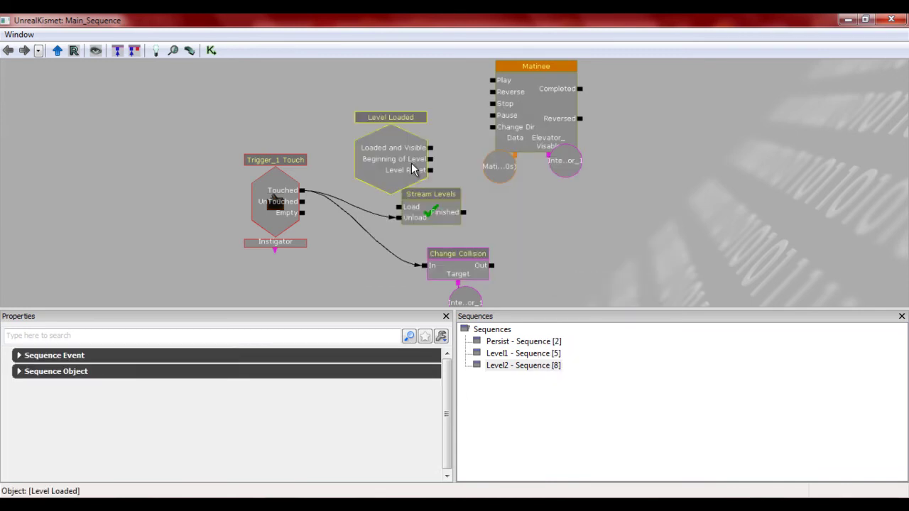
ctrl+drag(414, 169, 493, 81)
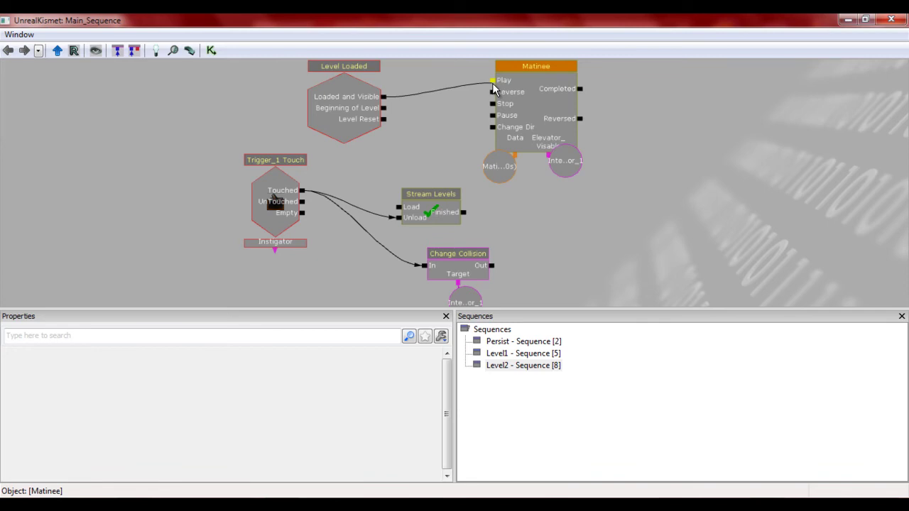
Step: Move the InterpActor_1 and Matinee Data variables slightly down, clear of the Matinee node
click(561, 169)
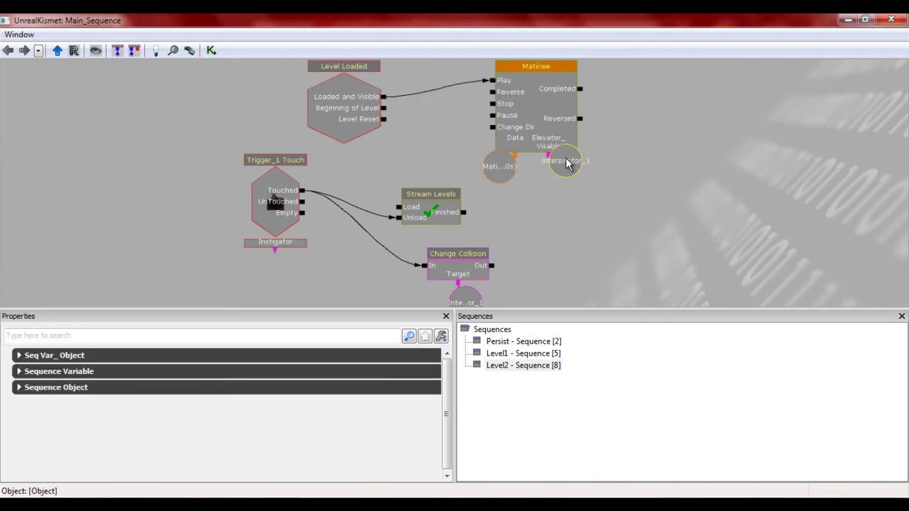
ctrl+drag(567, 164, 569, 178)
click(509, 170)
ctrl+drag(505, 175, 516, 195)
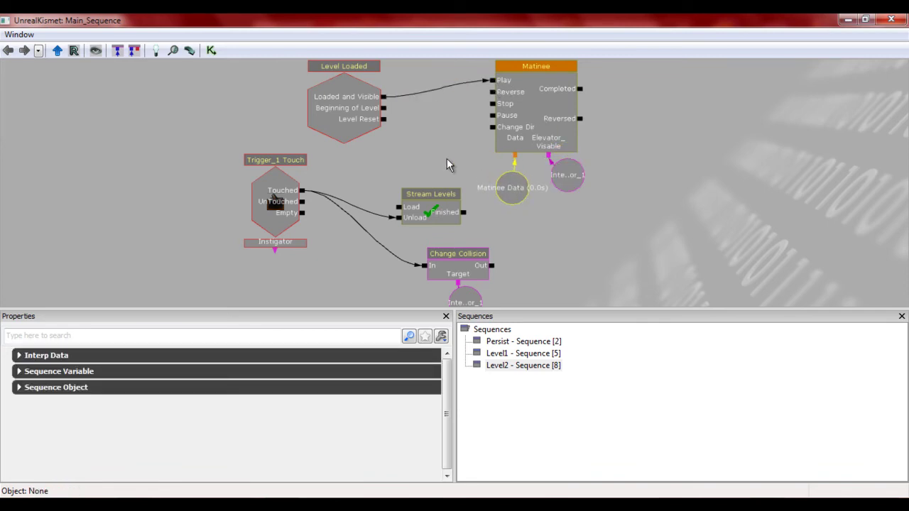
click(443, 149)
Step: Wire the Touched output of Trigger_1 Touch to the Matinee's Play input and close UnrealKismet
drag(411, 139, 288, 196)
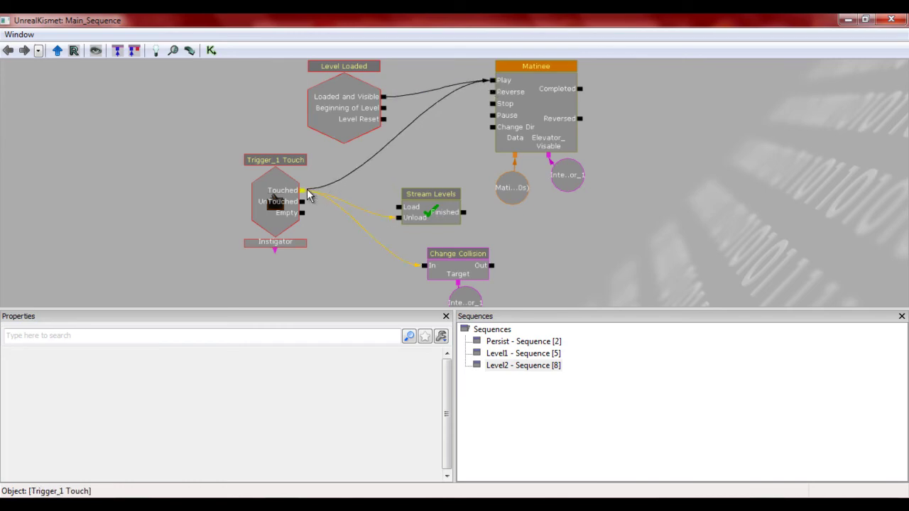
click(534, 107)
click(891, 19)
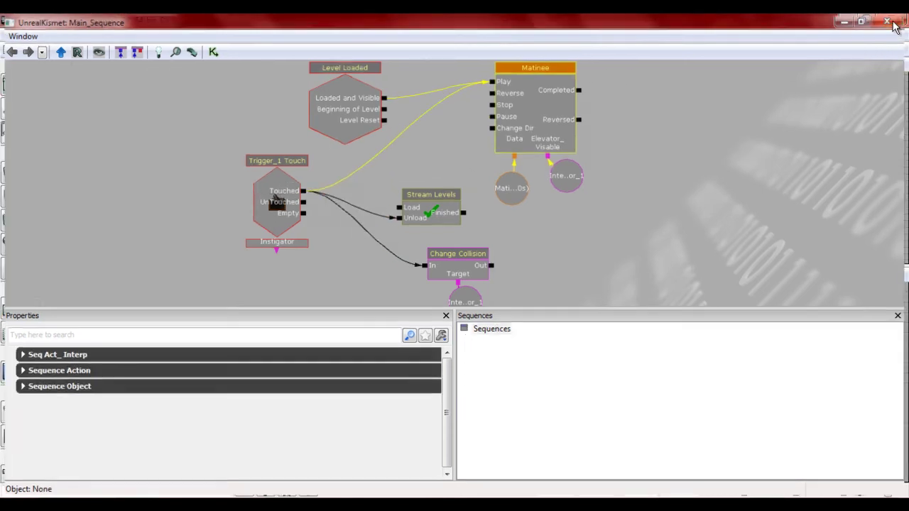
Step: Play-test the level from the checkered floor, walk into the elevator to check the streaming transition, and end the preview
drag(444, 281, 365, 401)
right_click(360, 395)
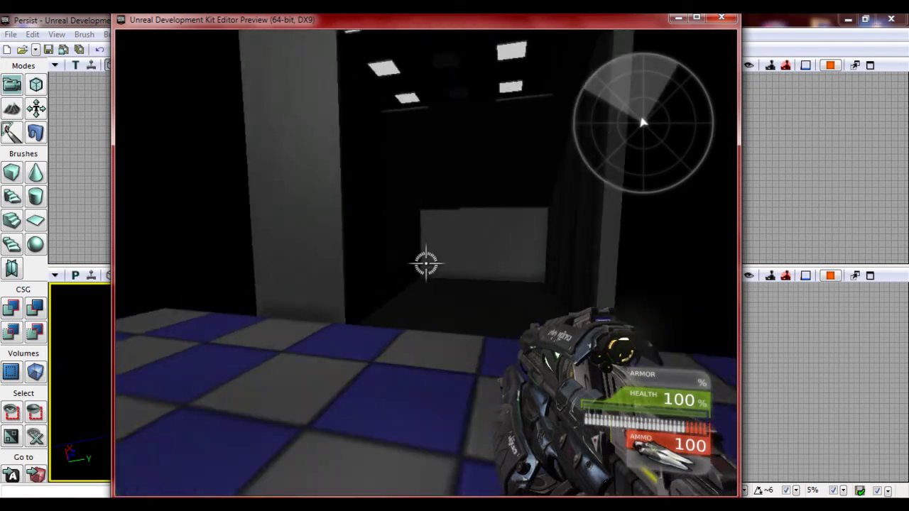
key(w)
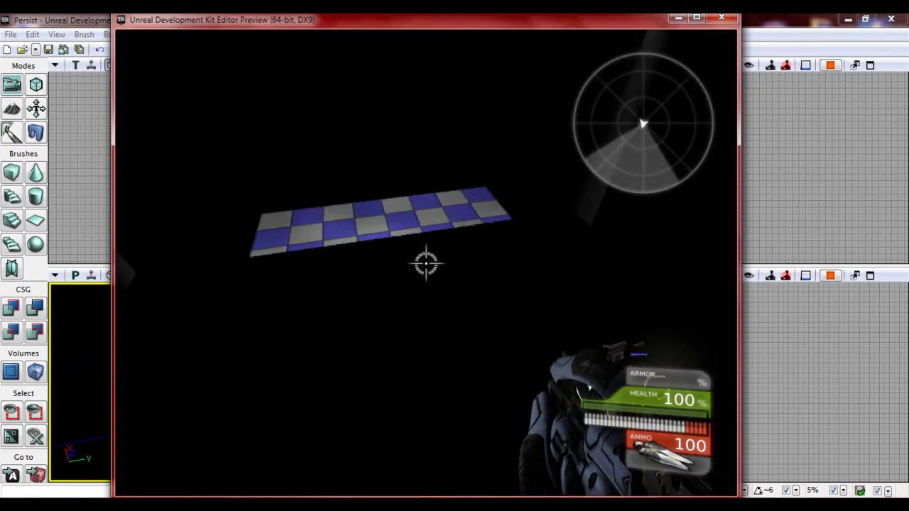
key(w)
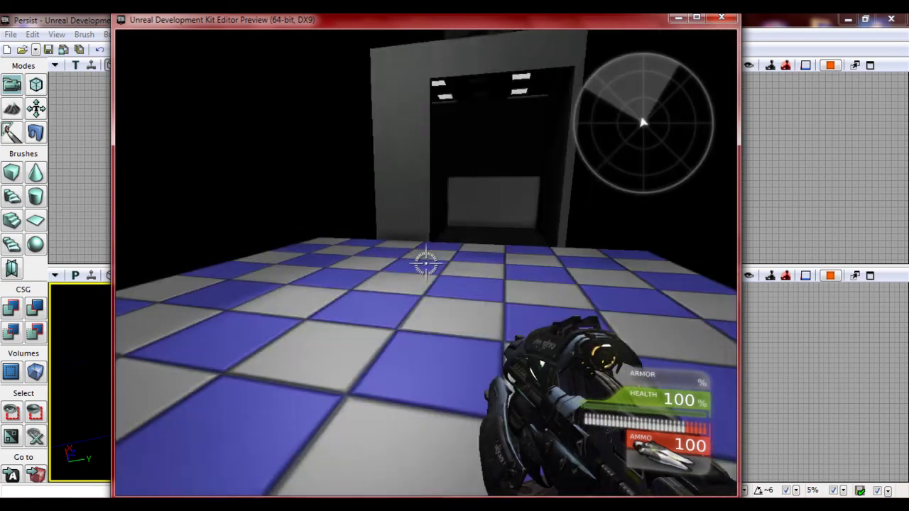
key(w)
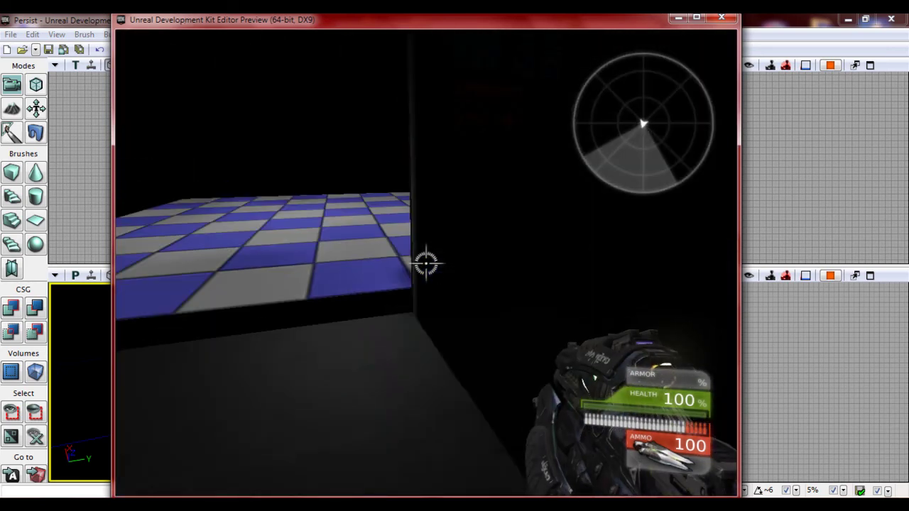
key(w)
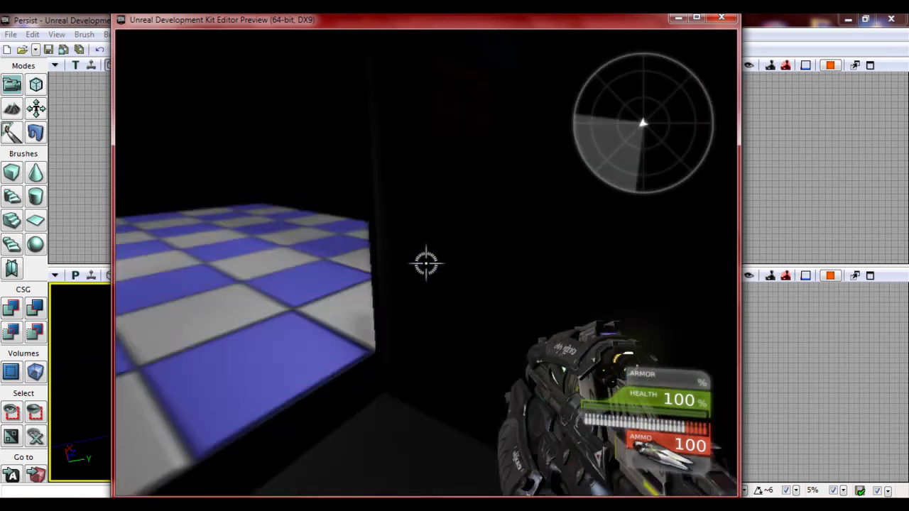
key(Escape)
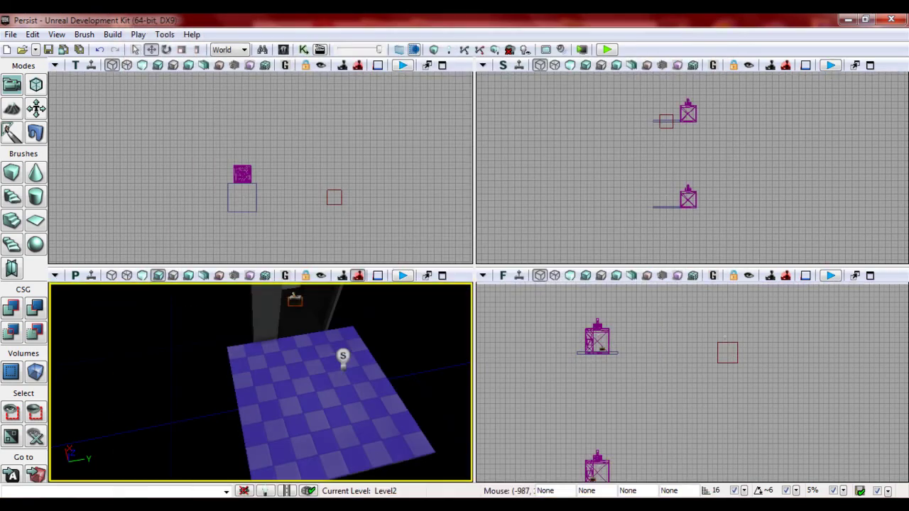
Step: Start another play-test from the checkered floor, enter the elevator, and look out from inside it
right_click(313, 388)
click(366, 375)
key(w)
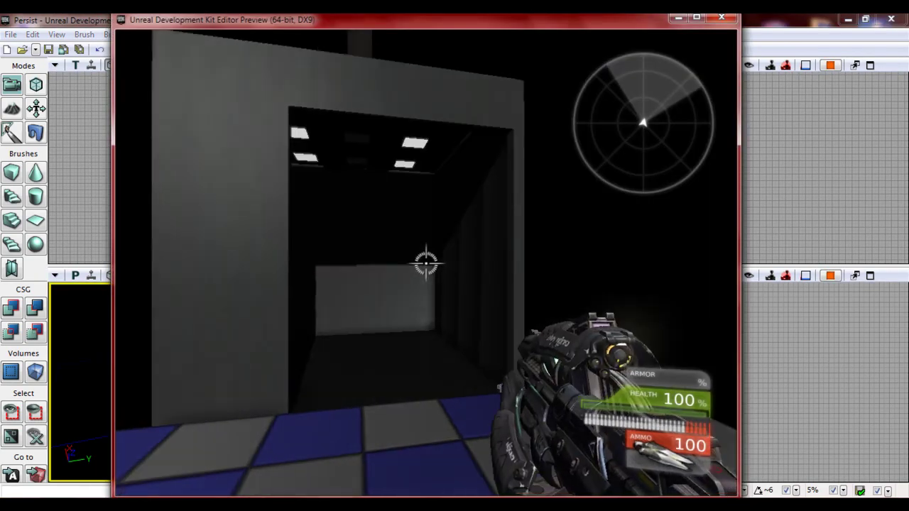
key(w)
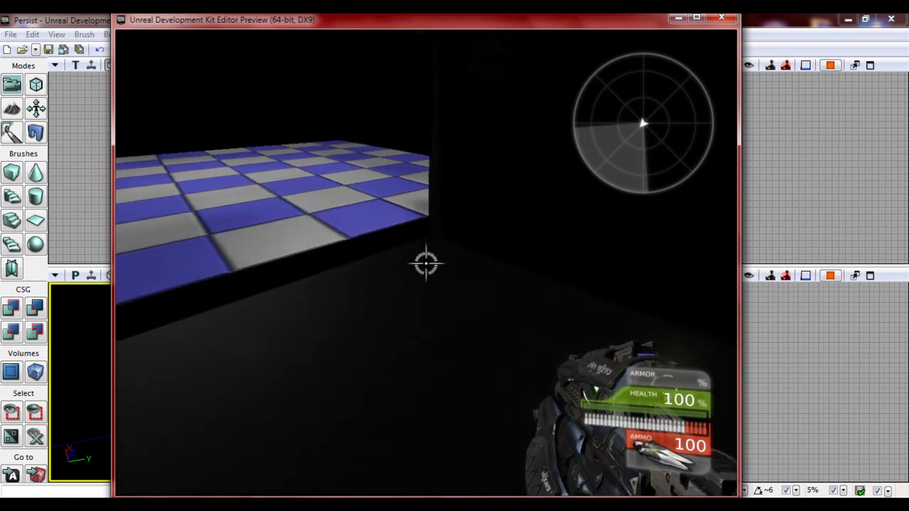
key(w)
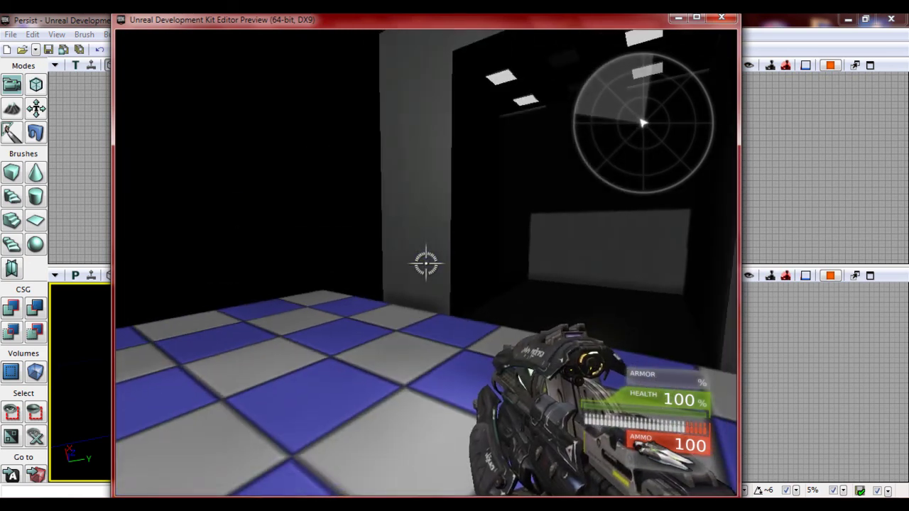
Step: Inspect the elevator in the preview by approaching it, backing away and looking around, and end the play-test
click(426, 263)
key(s)
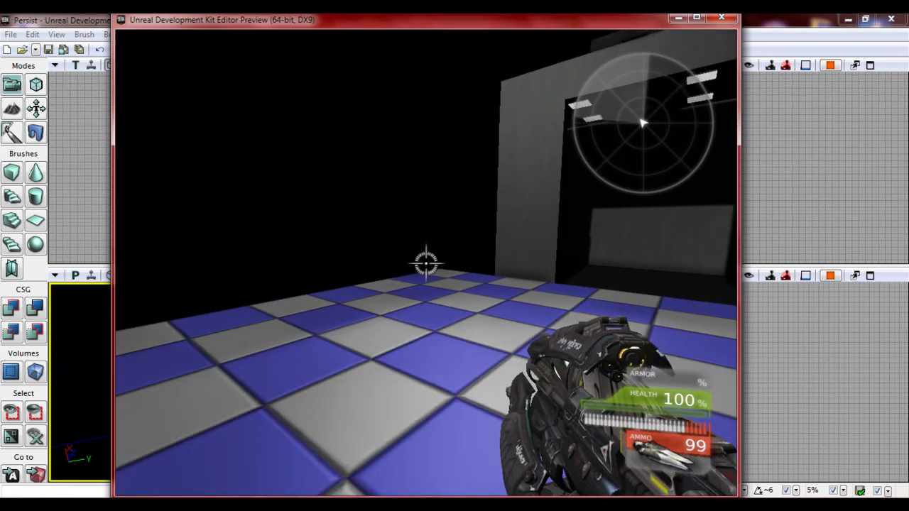
key(w)
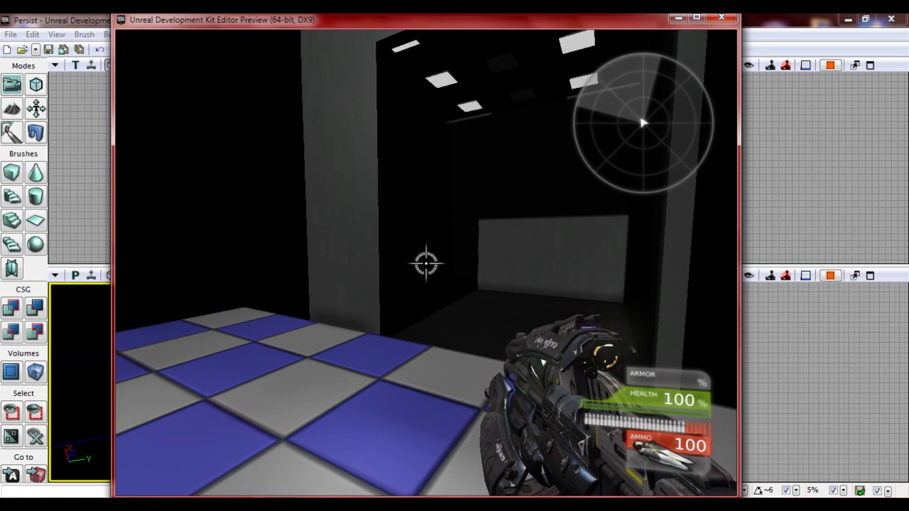
key(s)
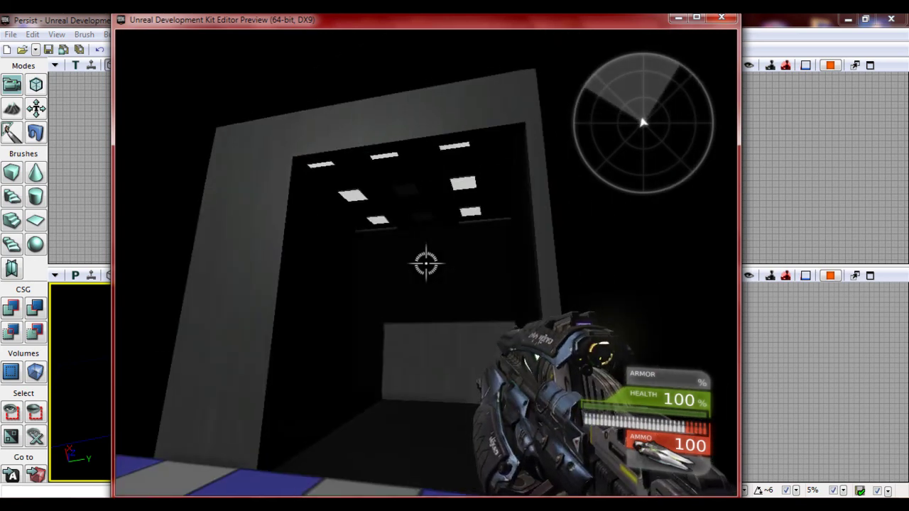
key(grave)
key(grave)
key(w)
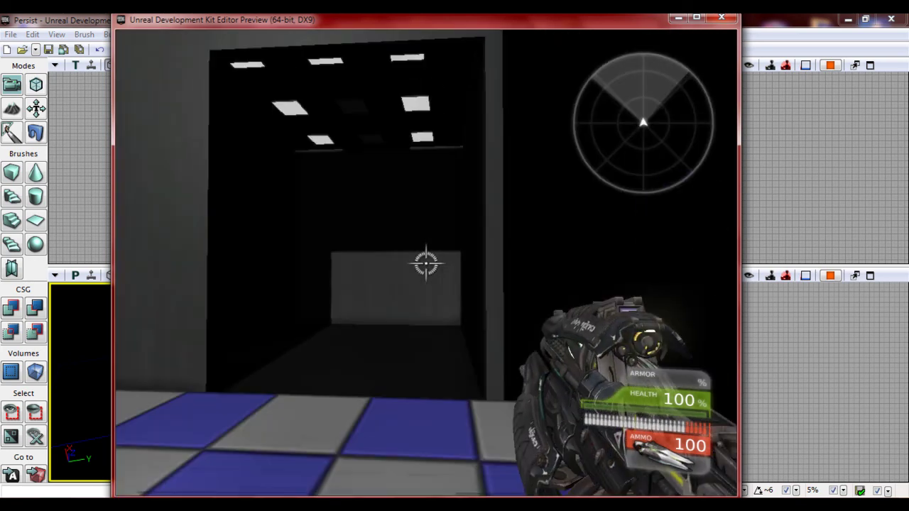
key(Left)
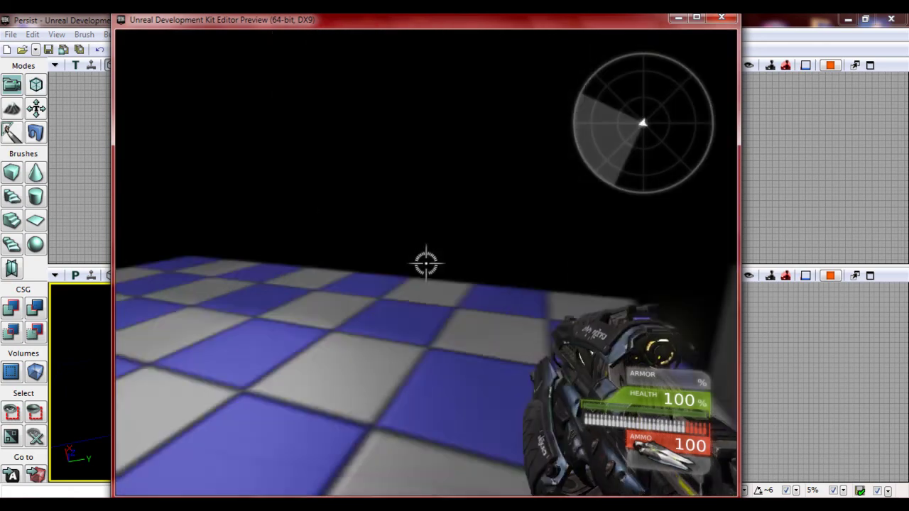
key(Escape)
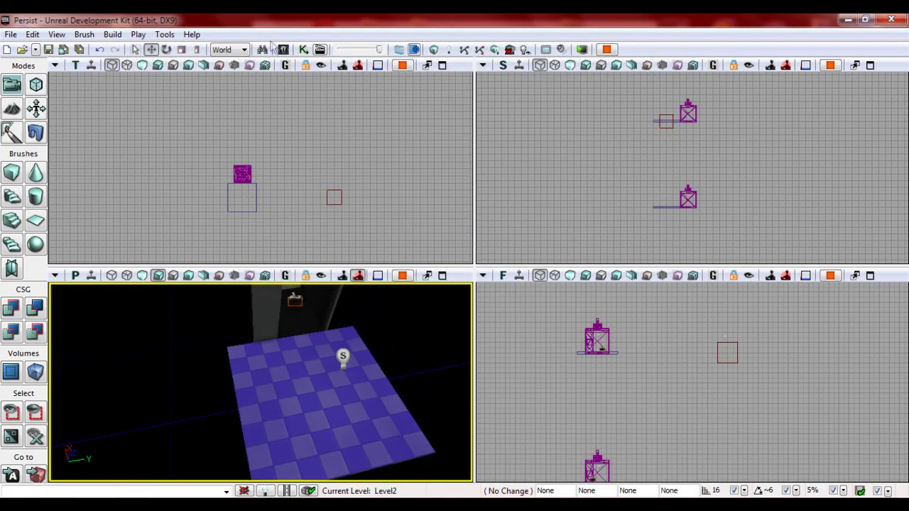